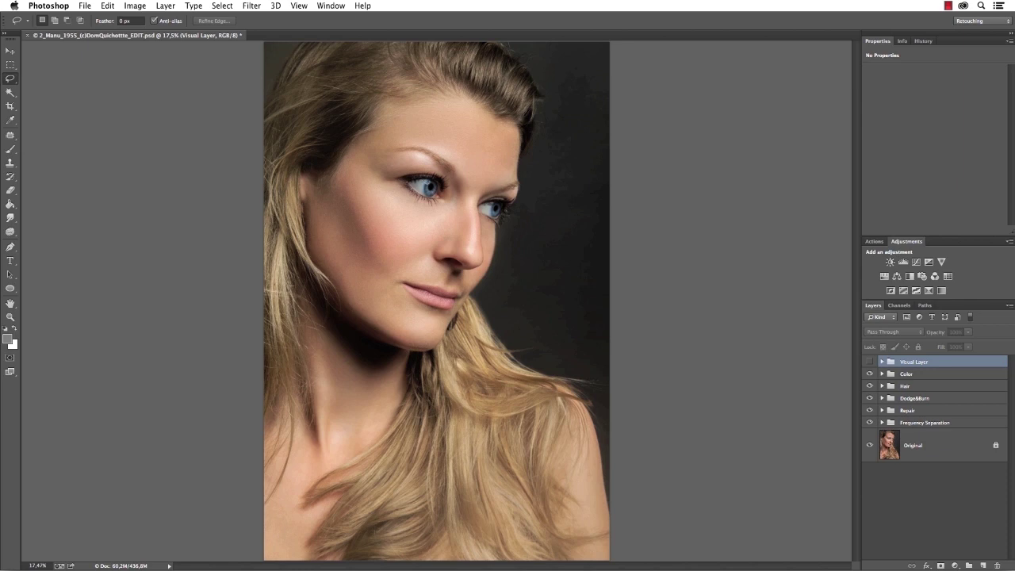
# - Compare the retouched portrait with the original by toggling the visibility of all layers except Original
pyautogui.keyDown('alt'); pyautogui.click(870, 447); pyautogui.keyUp('alt')
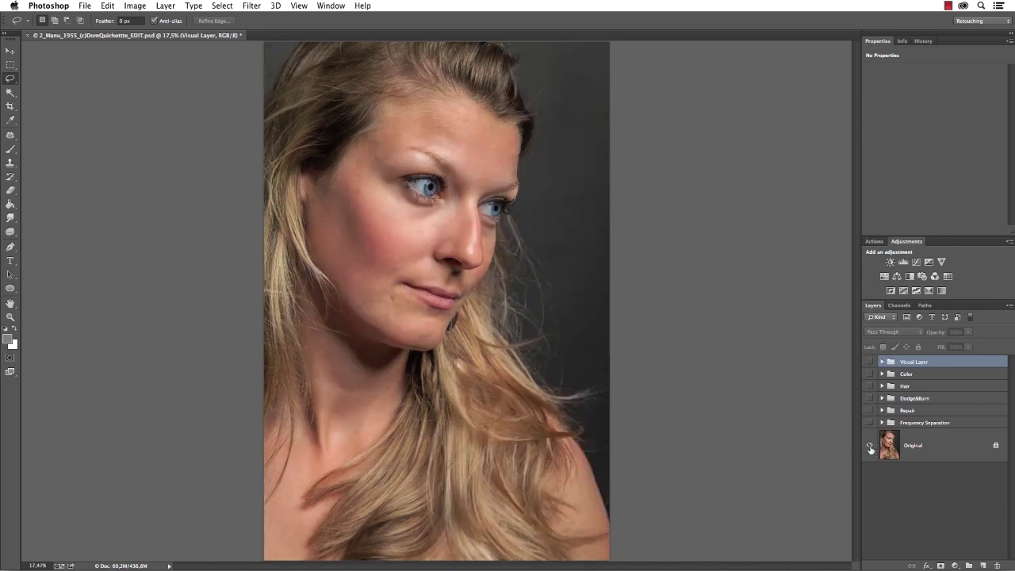
pyautogui.keyDown('alt'); pyautogui.click(871, 448); pyautogui.keyUp('alt')
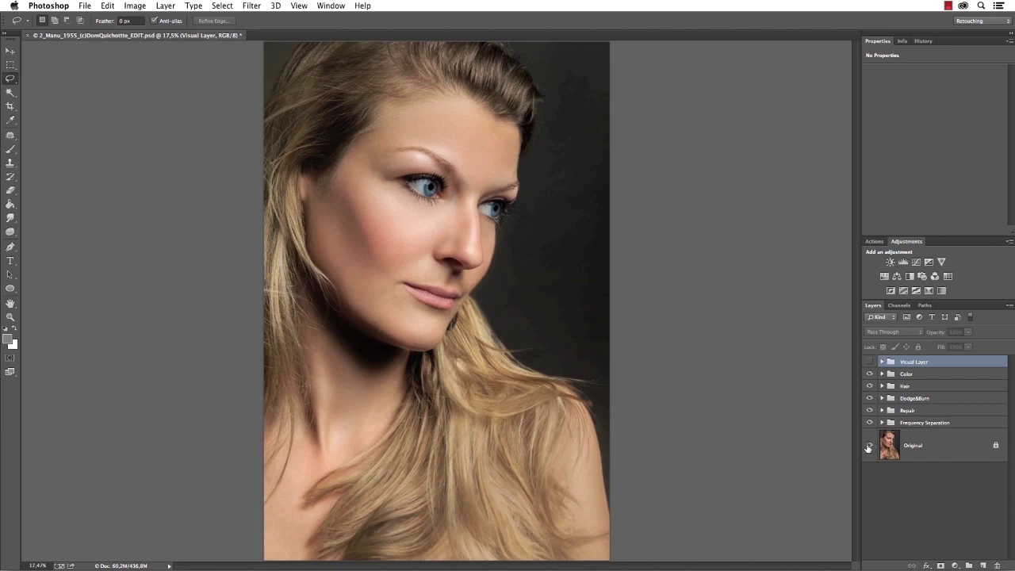
pyautogui.keyDown('alt'); pyautogui.click(869, 448); pyautogui.keyUp('alt')
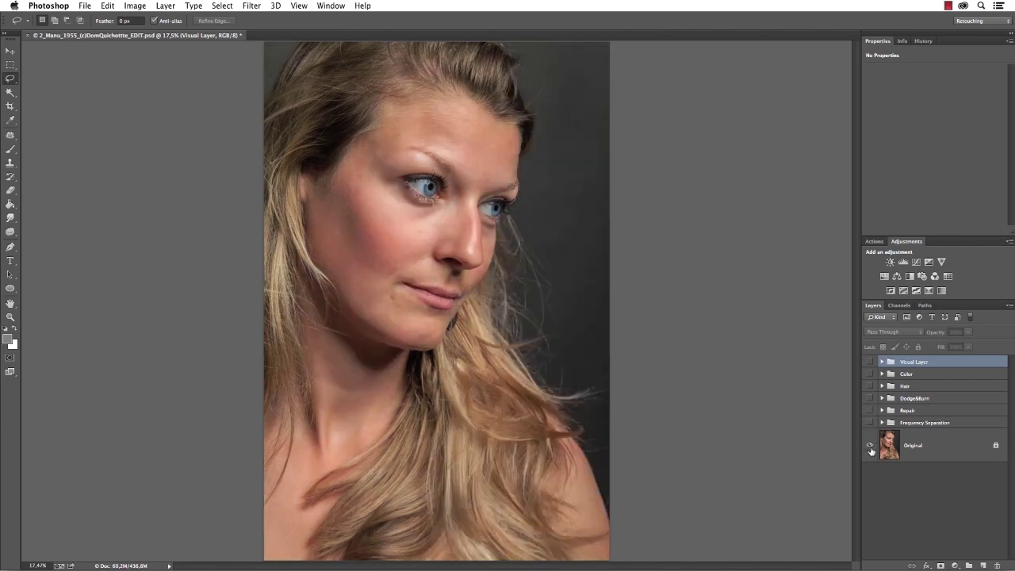
pyautogui.keyDown('alt'); pyautogui.click(870, 448); pyautogui.keyUp('alt')
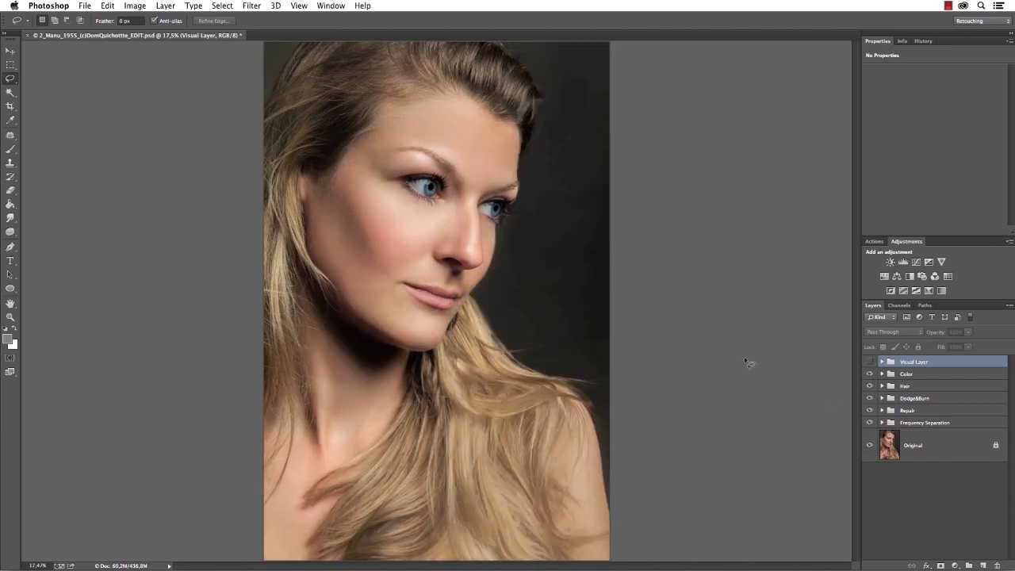
# - Hide all retouching groups and compare the face close-up with the Frequency Separation group on and off
pyautogui.scroll(3, 393, 226)
pyautogui.moveTo(870, 422); pyautogui.dragTo(872, 384)
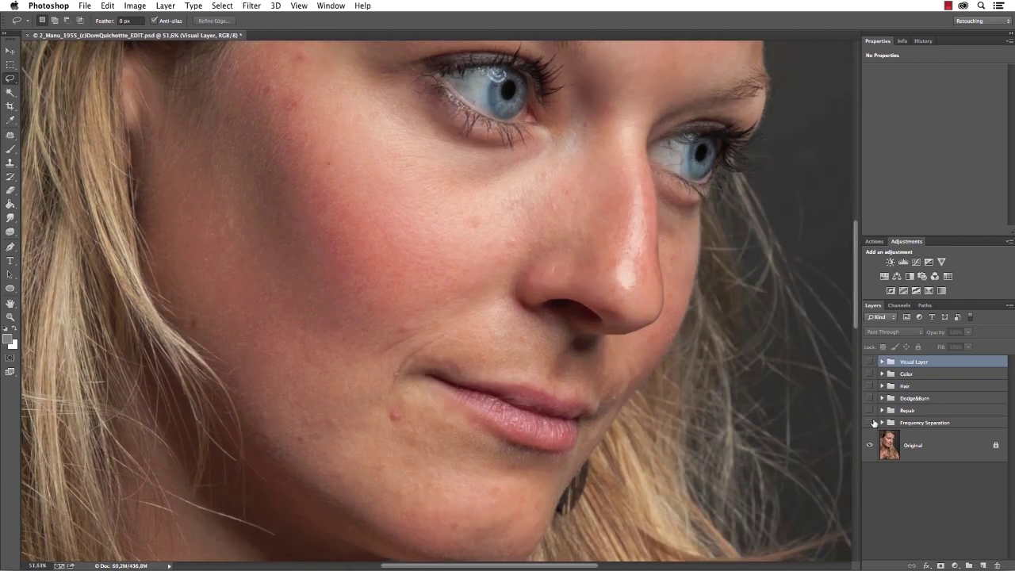
pyautogui.click(870, 423)
pyautogui.click(871, 424)
pyautogui.click(869, 423)
pyautogui.click(870, 423)
# - Expand and show the Visual Layer group, and compare the skin with and without the Frequency Separation group
pyautogui.click(882, 362)
pyautogui.click(870, 361)
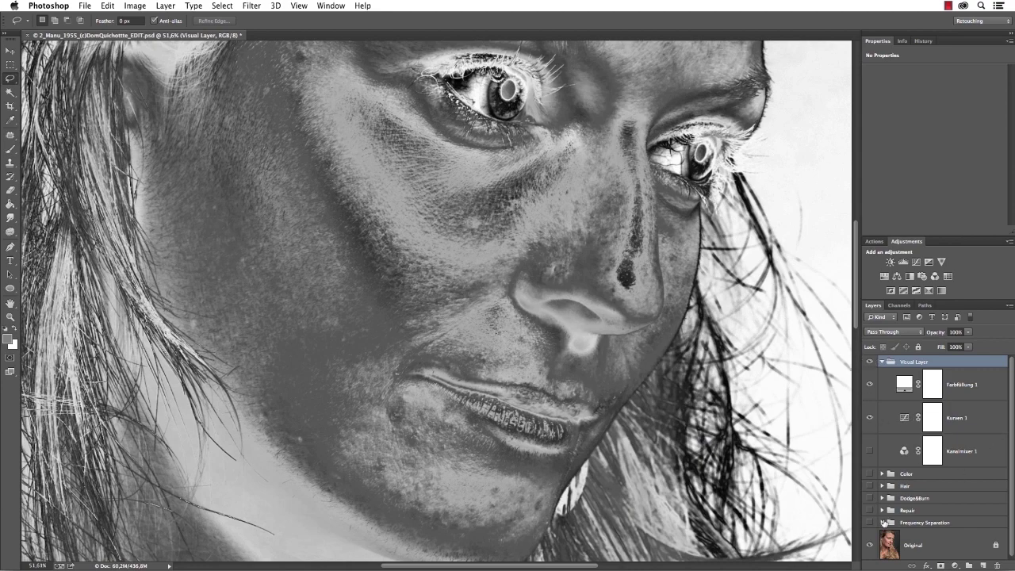
pyautogui.click(870, 523)
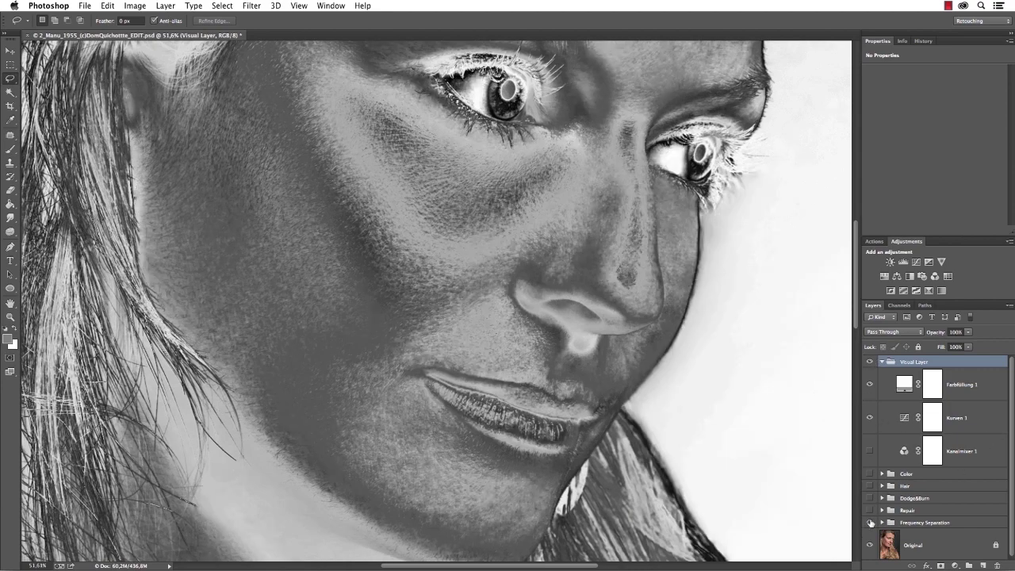
pyautogui.click(870, 524)
pyautogui.click(870, 524)
# - Show only Kanalmixer 1 in the Visual Layer group and compare the skin with Frequency Separation on and off
pyautogui.click(870, 384)
pyautogui.click(870, 417)
pyautogui.click(869, 451)
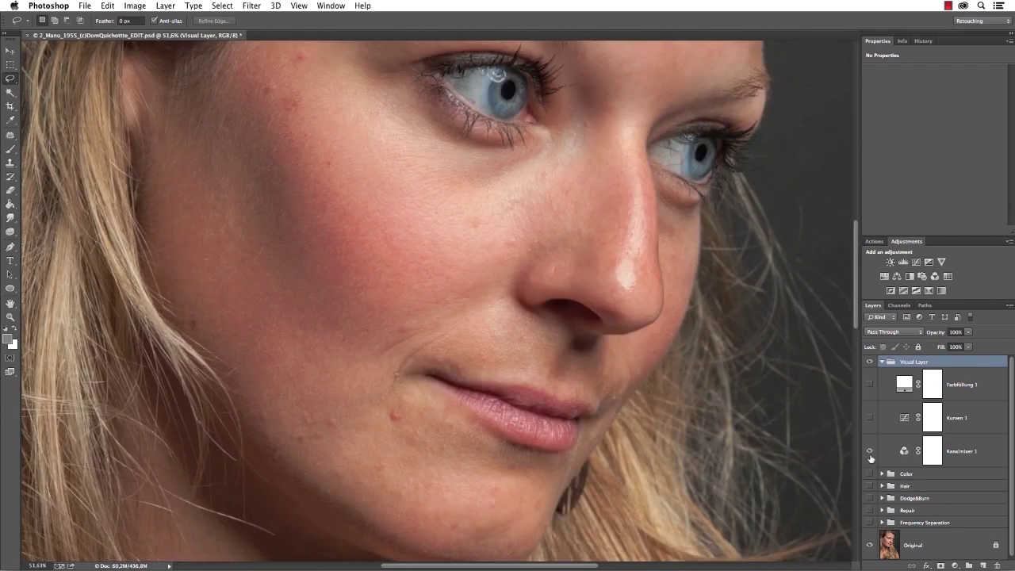
pyautogui.click(870, 523)
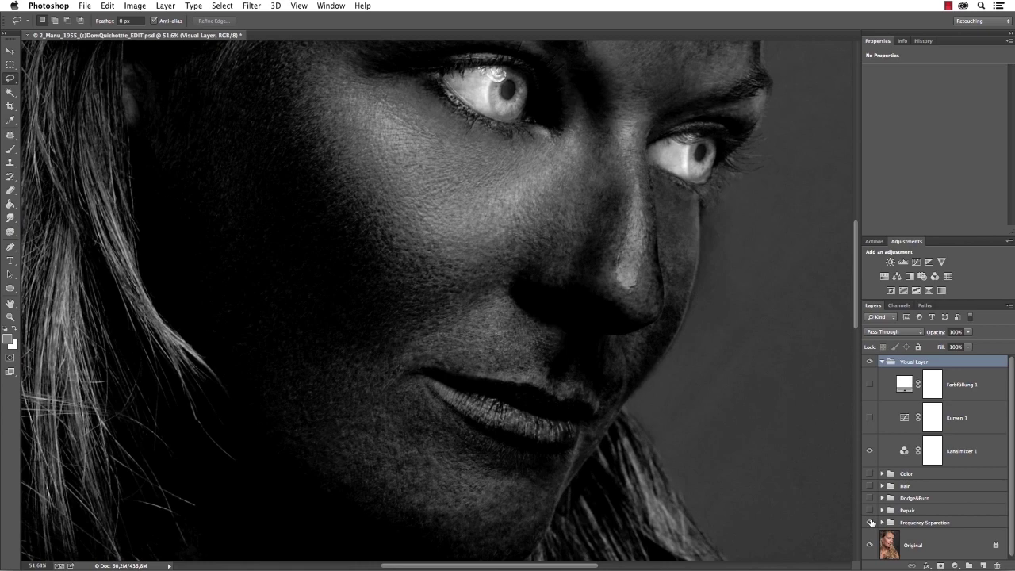
pyautogui.click(871, 524)
pyautogui.click(870, 523)
pyautogui.click(871, 523)
# - Compare the forehead and eye area in the black-and-white view with and without the Frequency Separation group
pyautogui.moveTo(630, 160); pyautogui.dragTo(645, 399)
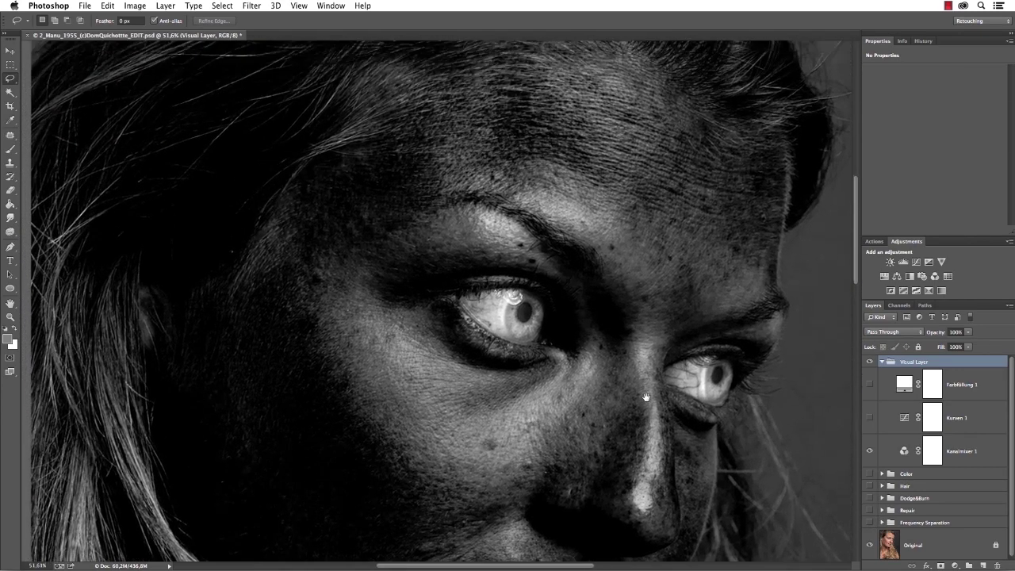
pyautogui.click(869, 522)
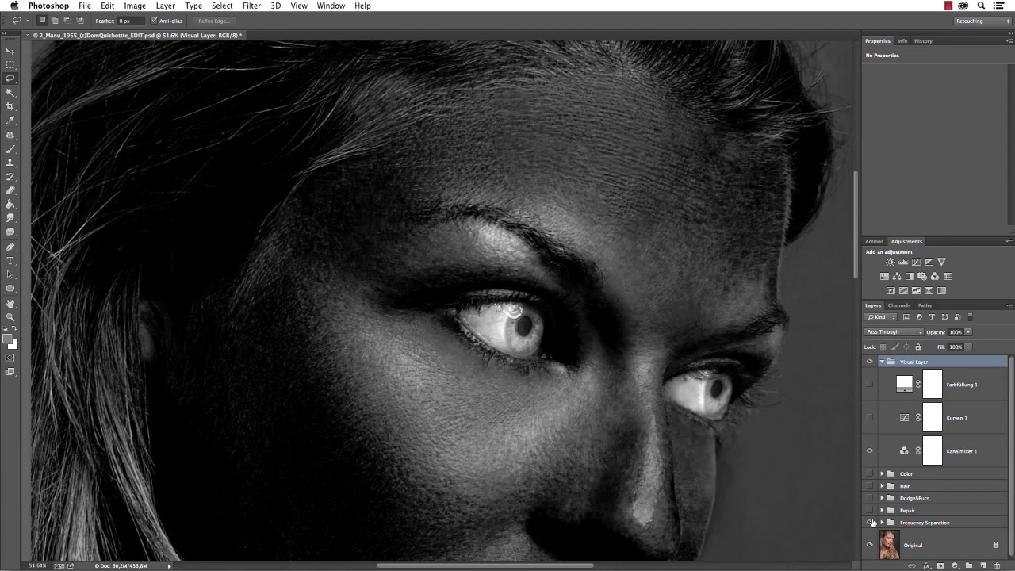
pyautogui.click(870, 523)
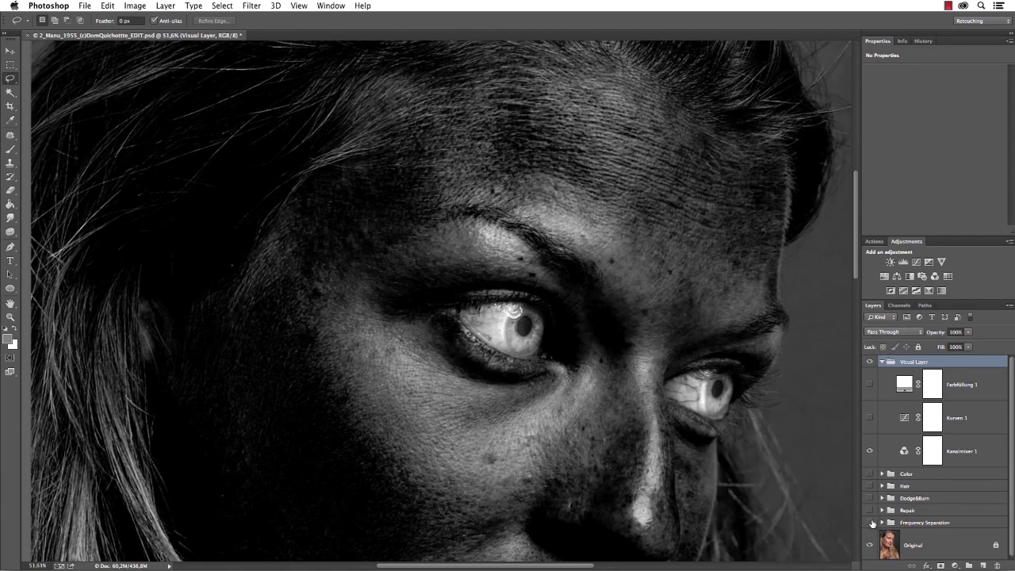
pyautogui.press('super+0')
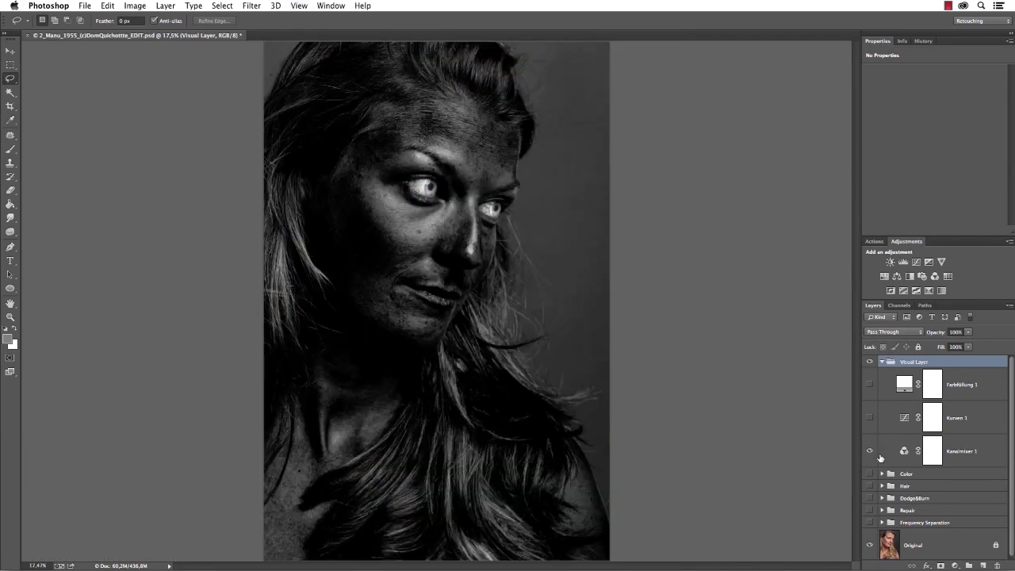
# - Collapse the Visual Layer group, compare the whole portrait with Frequency Separation on and off, and hide the Visual Layer group
pyautogui.click(882, 362)
pyautogui.click(869, 423)
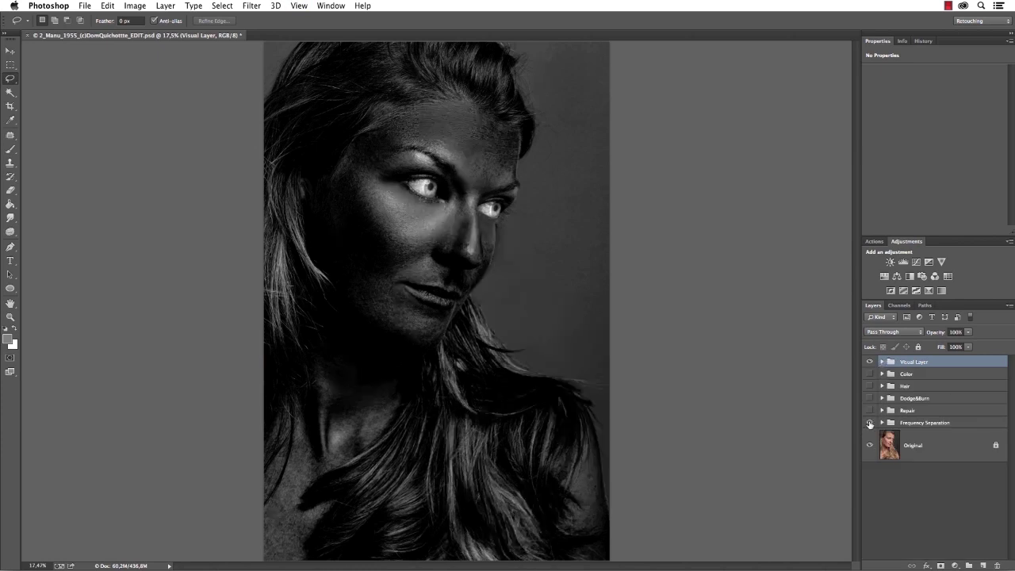
pyautogui.click(870, 422)
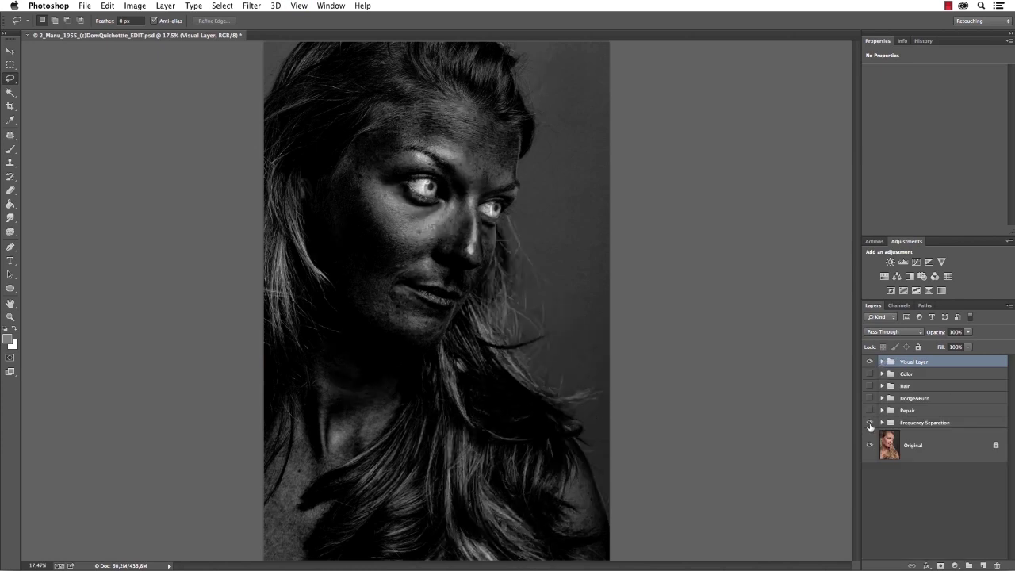
pyautogui.click(870, 424)
pyautogui.click(869, 361)
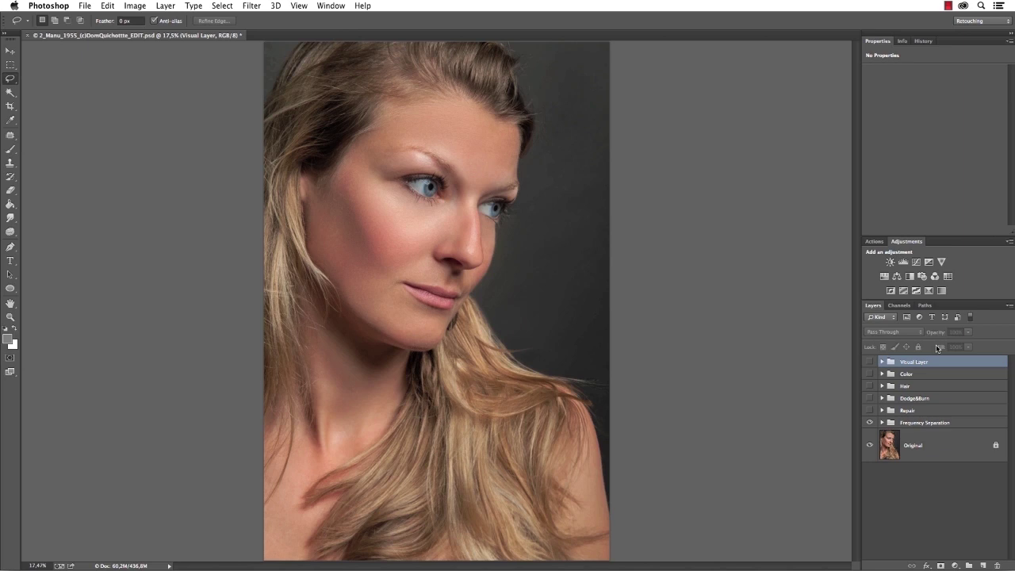
# - Close the edited portrait without saving and open the raw CR2 portrait file in Camera Raw
pyautogui.press('super+w')
pyautogui.click(485, 222)
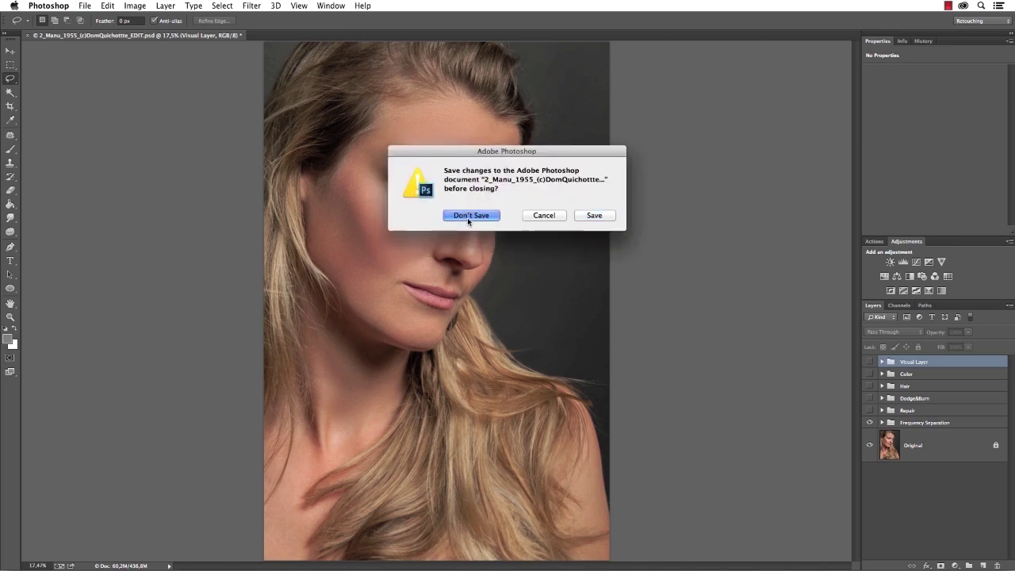
pyautogui.press('s')
pyautogui.press('super+o')
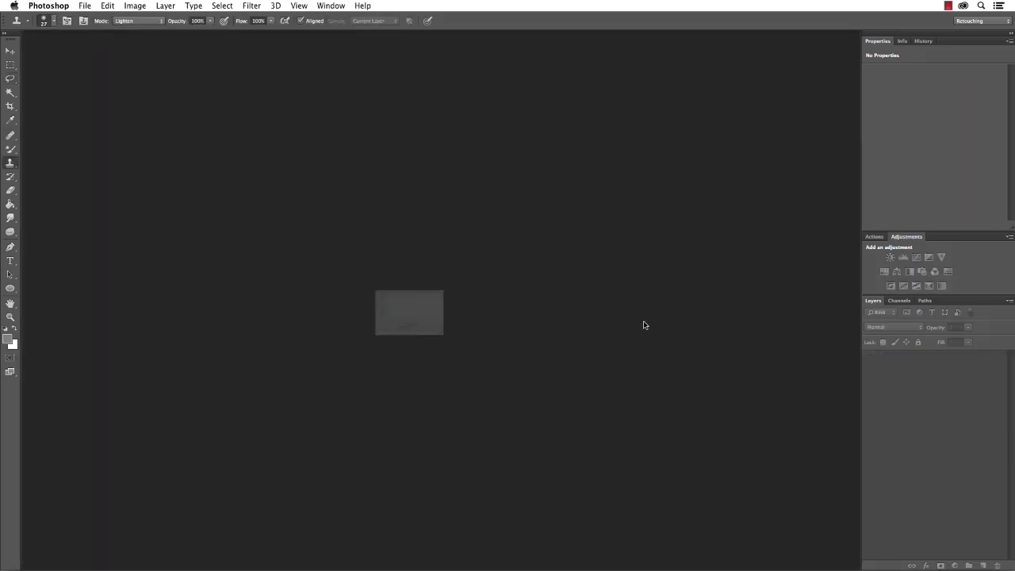
pyautogui.click(592, 432)
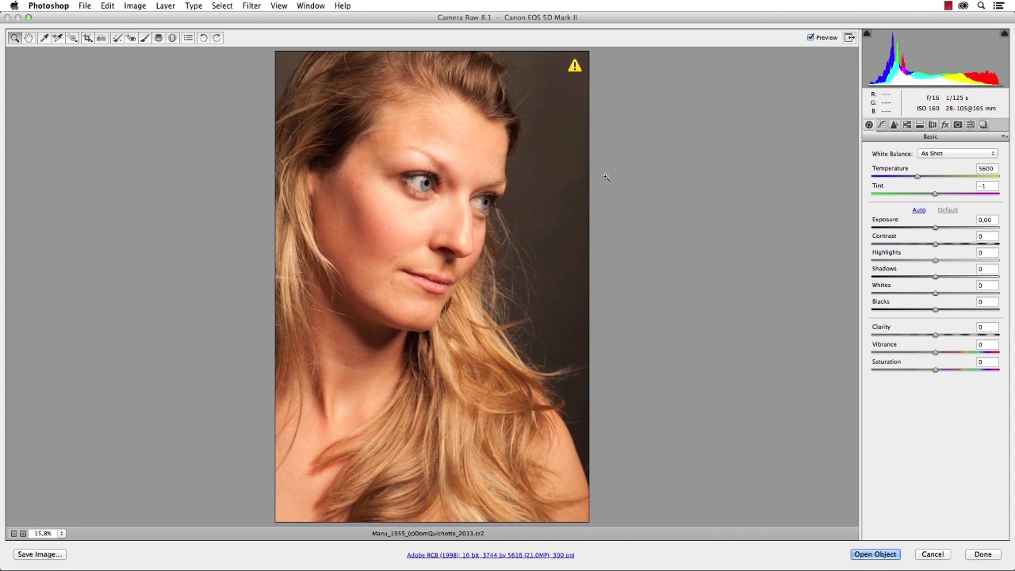
# - Set Highlights to -99 and Shadows to +37, and compare the portrait with and without these adjustments
pyautogui.moveTo(935, 260); pyautogui.dragTo(878, 269)
pyautogui.press('alt')
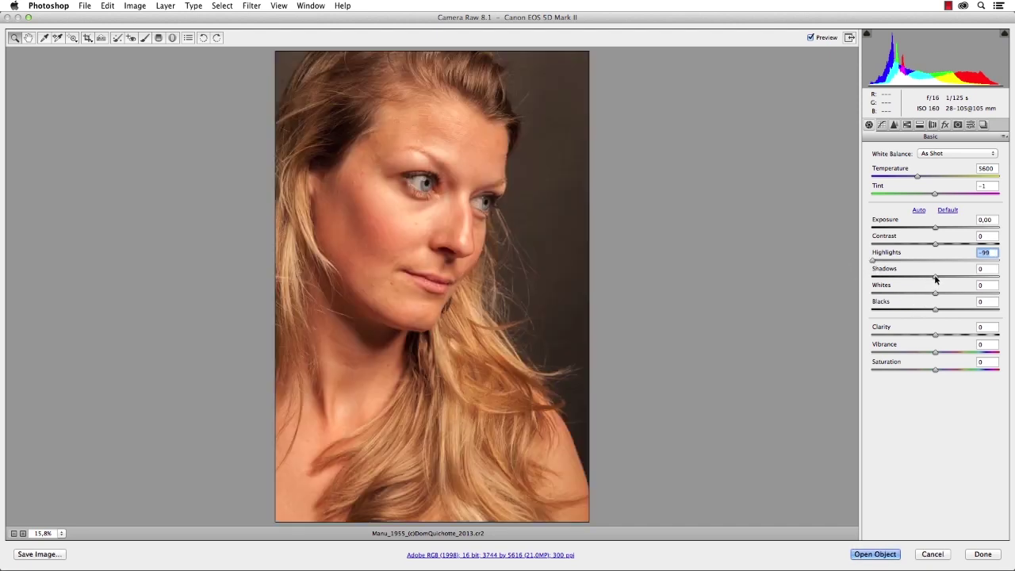
pyautogui.moveTo(935, 277); pyautogui.dragTo(949, 277)
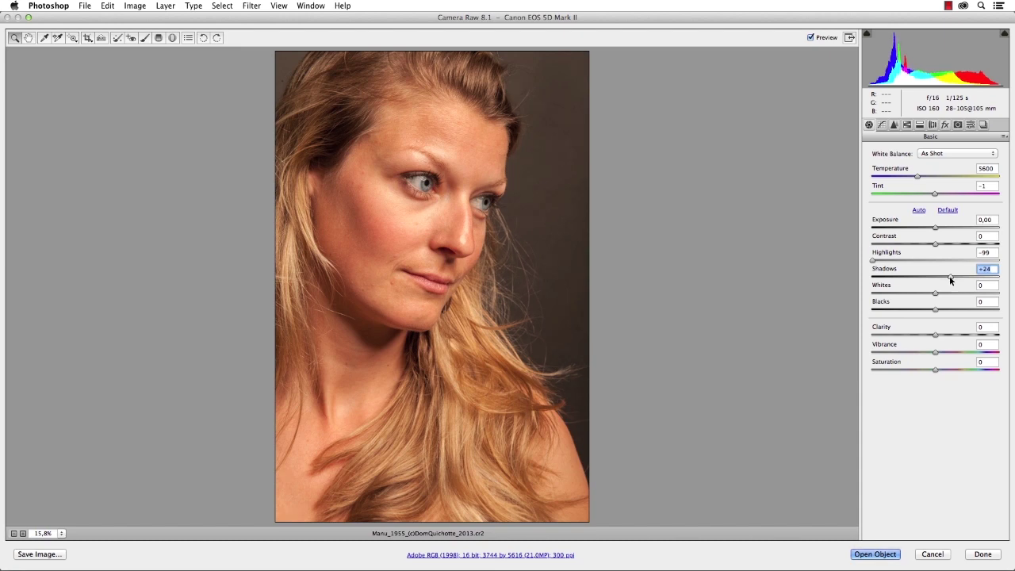
pyautogui.press('alt')
pyautogui.moveTo(950, 275); pyautogui.dragTo(958, 279)
pyautogui.click(811, 37)
pyautogui.click(811, 37)
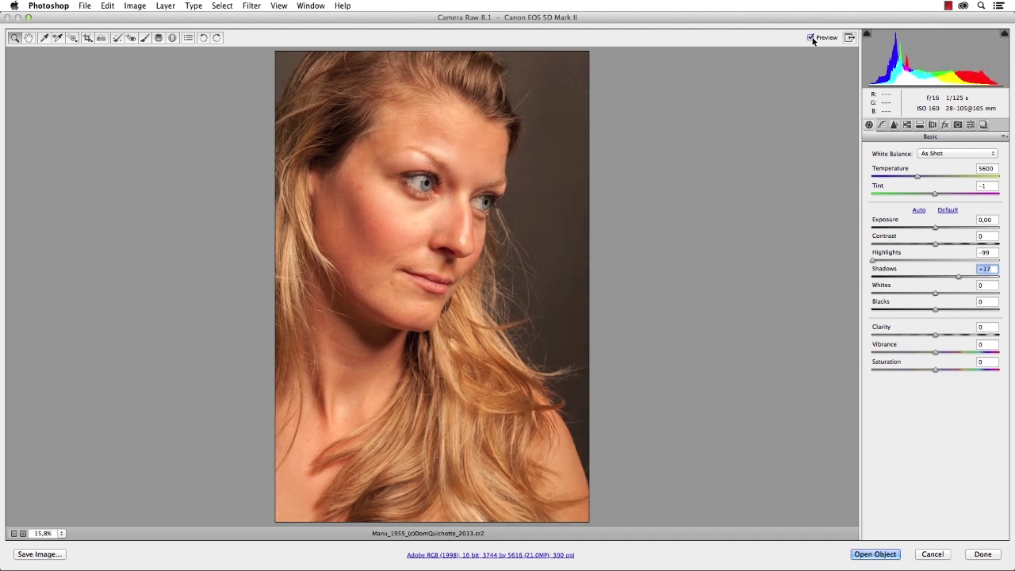
pyautogui.click(811, 37)
pyautogui.click(811, 37)
# - Neutralise the white balance by sampling the grey background beside the face with the White Balance tool
pyautogui.click(44, 37)
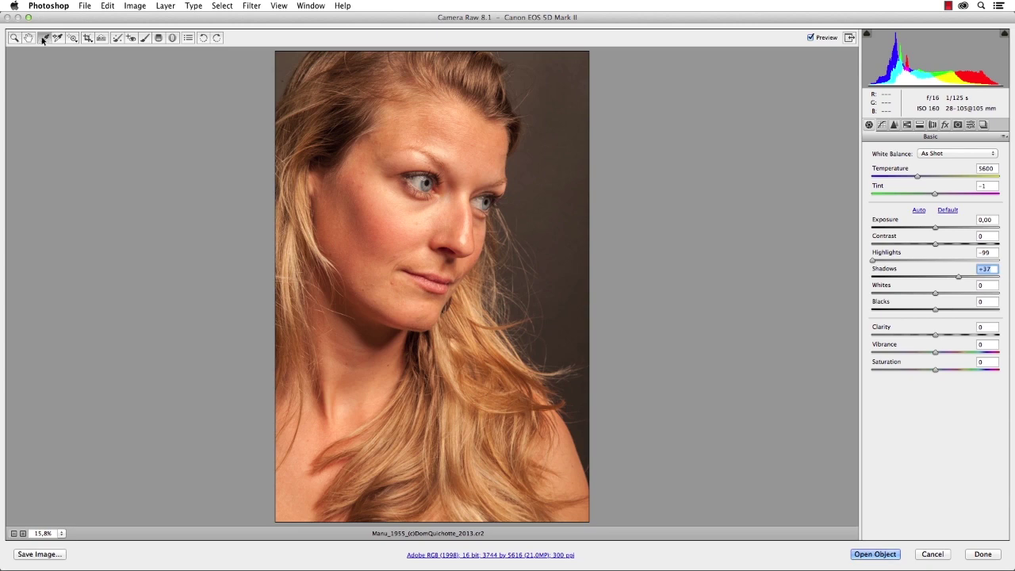
pyautogui.click(565, 192)
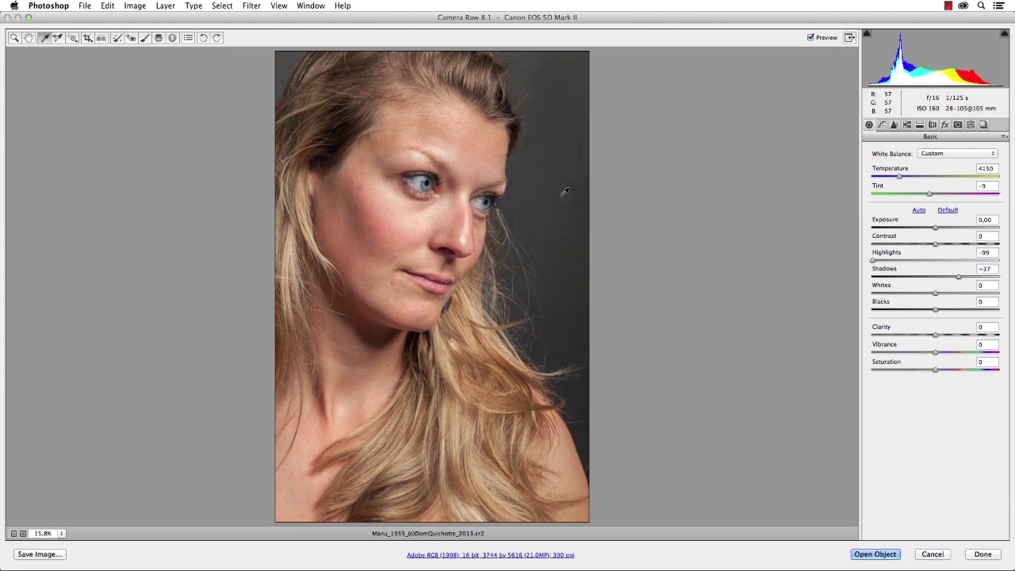
# - Set the workflow options to sRGB IEC61966-2.1 and 8 Bits/Channel with Smart Objects off, and open the image in Photoshop
pyautogui.click(544, 554)
pyautogui.click(421, 349)
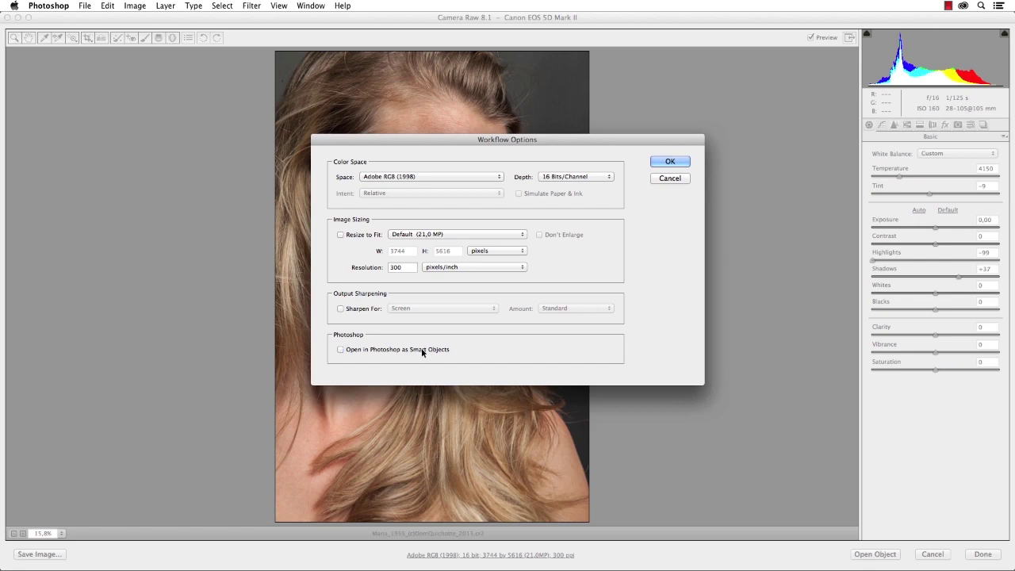
pyautogui.click(554, 177)
pyautogui.click(563, 168)
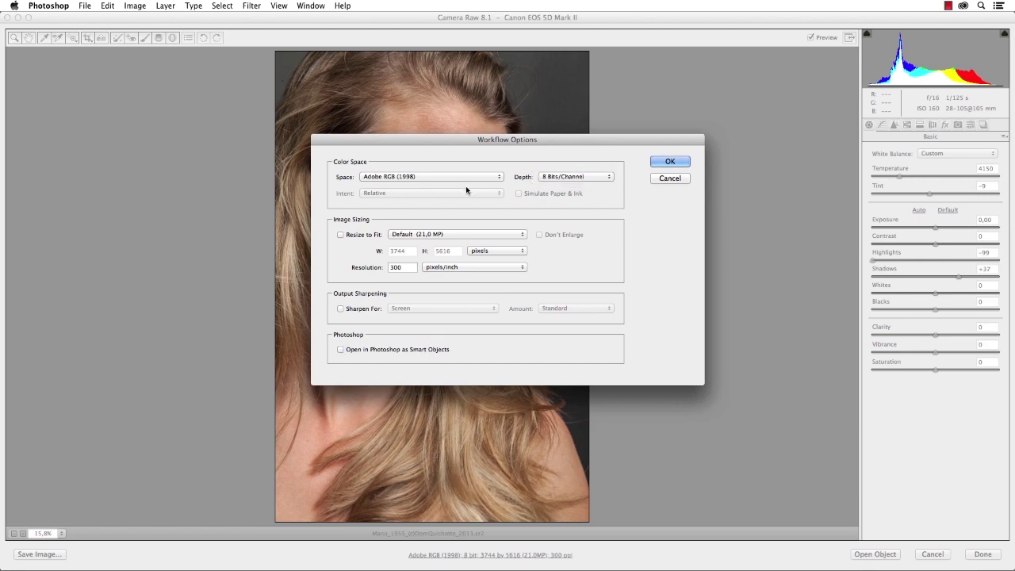
pyautogui.click(464, 177)
pyautogui.click(451, 201)
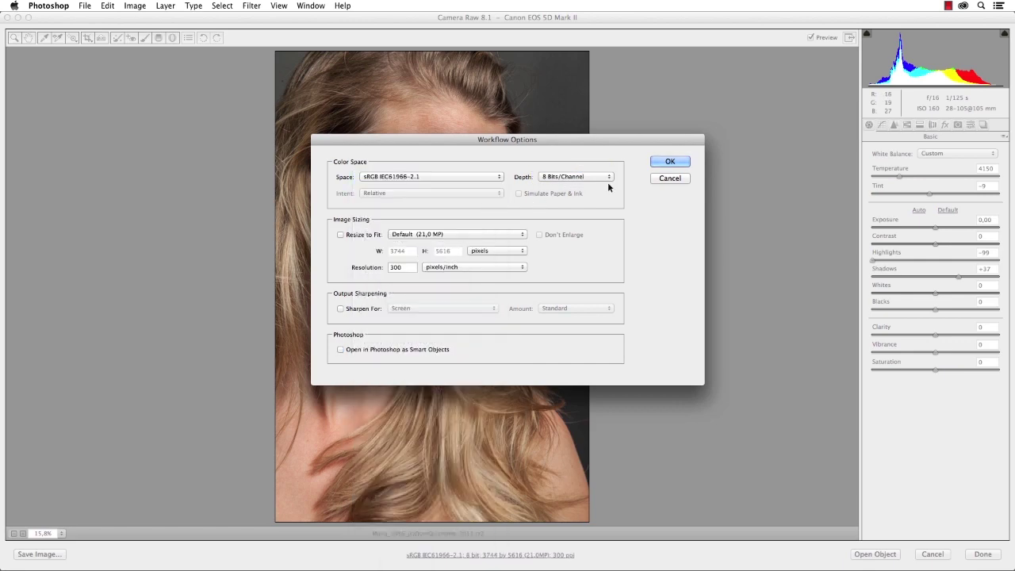
pyautogui.click(670, 162)
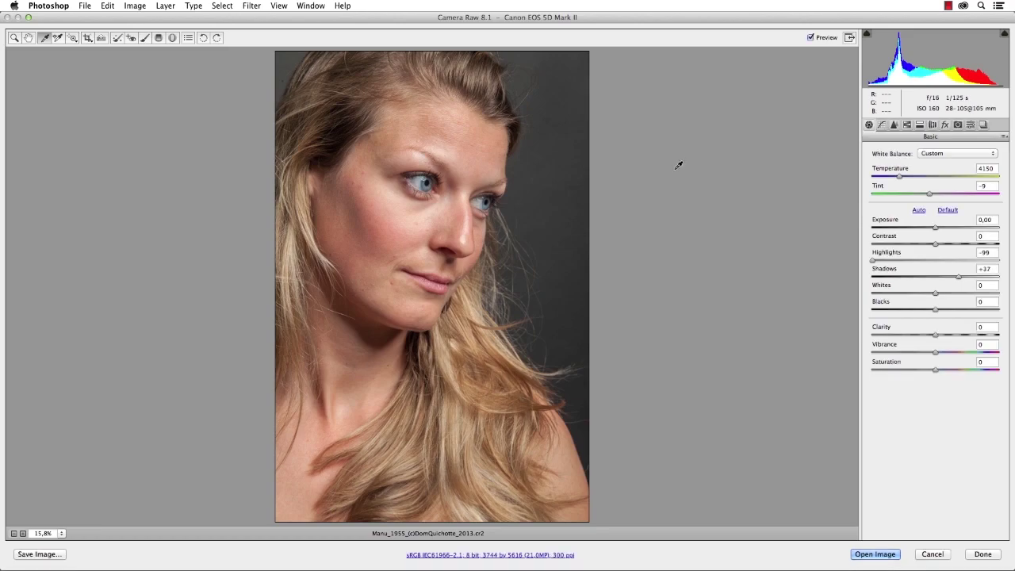
pyautogui.click(876, 554)
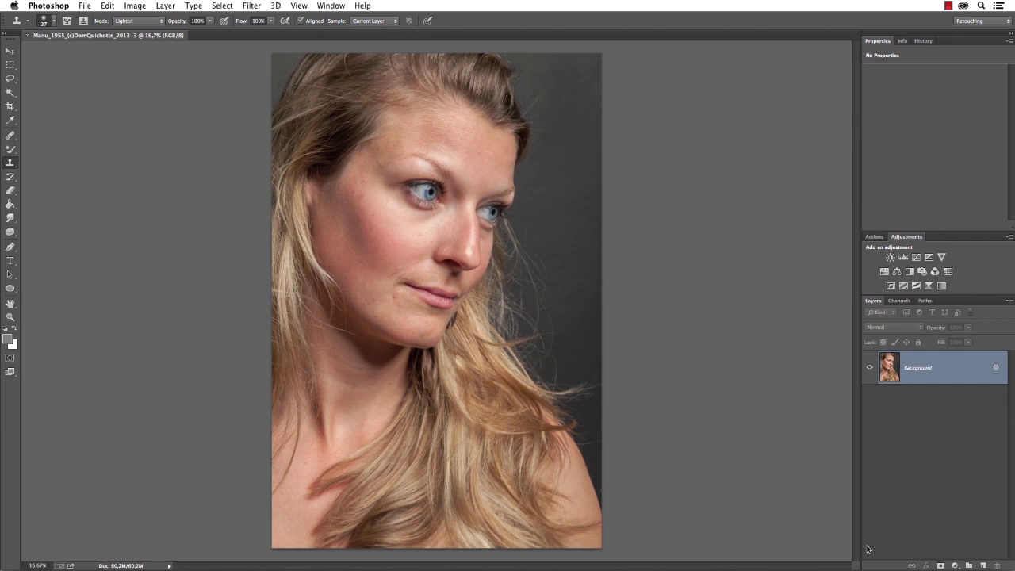
# - Duplicate the Background layer twice and rename the top copy High
pyautogui.press('super+j')
pyautogui.press('super+j')
pyautogui.doubleClick(922, 368)
pyautogui.write('High')
pyautogui.press('Return')
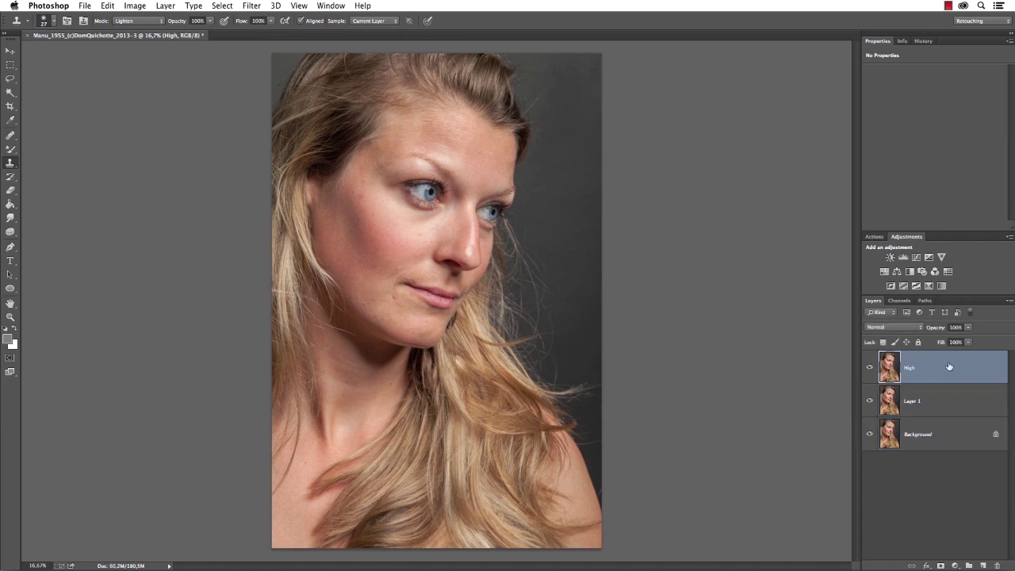
# - Hide the High layer and rename the copy below it Low
pyautogui.click(869, 368)
pyautogui.doubleClick(912, 401)
pyautogui.write('Low')
pyautogui.press('Return')
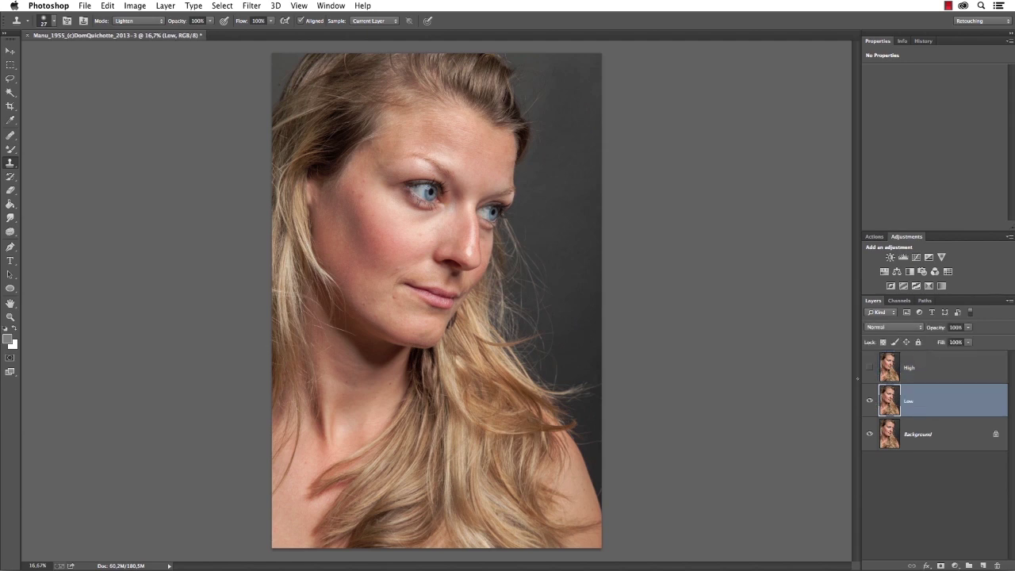
# - Start a Gaussian Blur on the Low layer with a 10-pixel radius and preview it on the cheek and forehead
pyautogui.click(252, 6)
pyautogui.moveTo(311, 141)
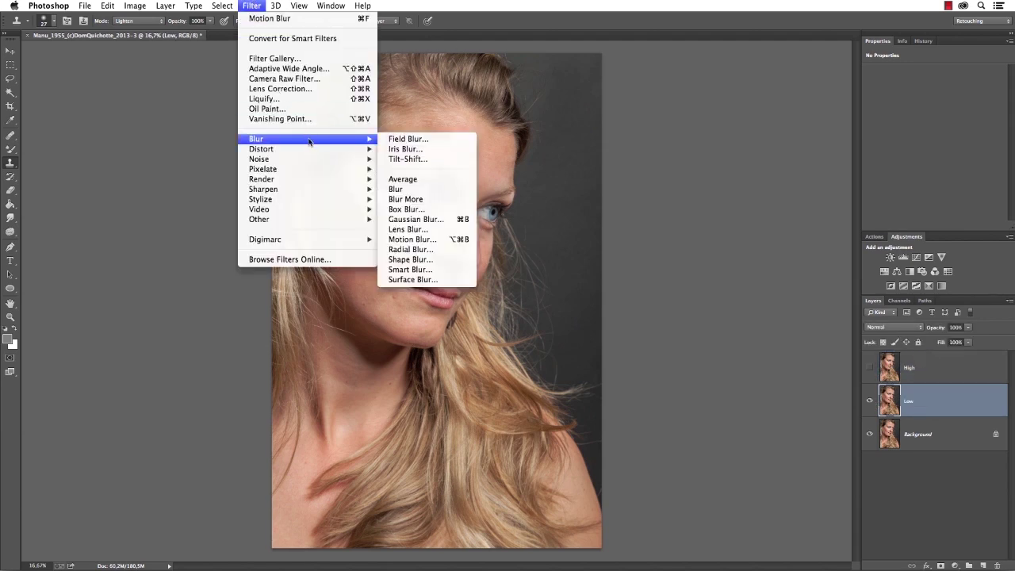
pyautogui.click(458, 220)
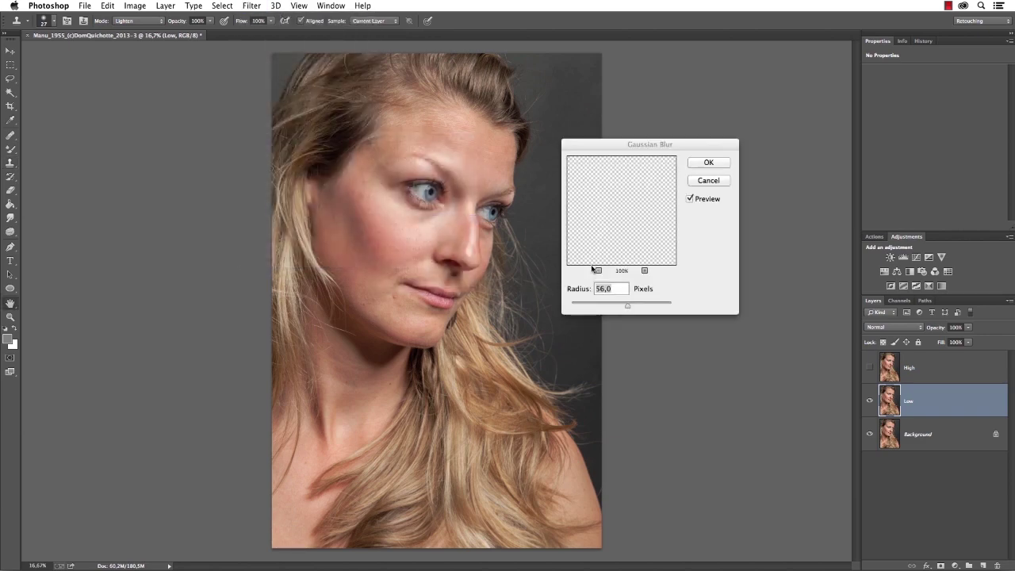
pyautogui.moveTo(679, 151); pyautogui.dragTo(706, 144)
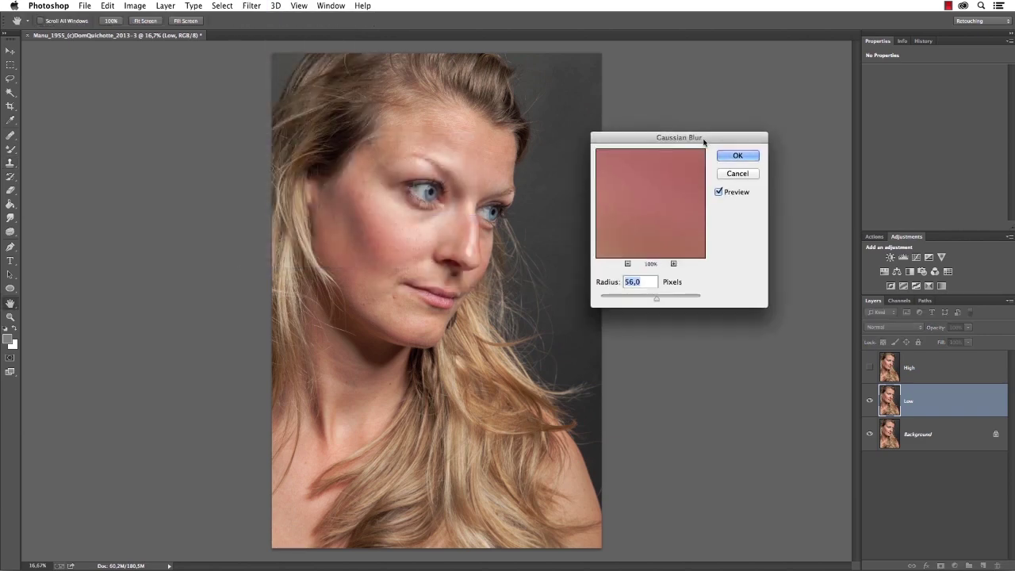
pyautogui.click(401, 224)
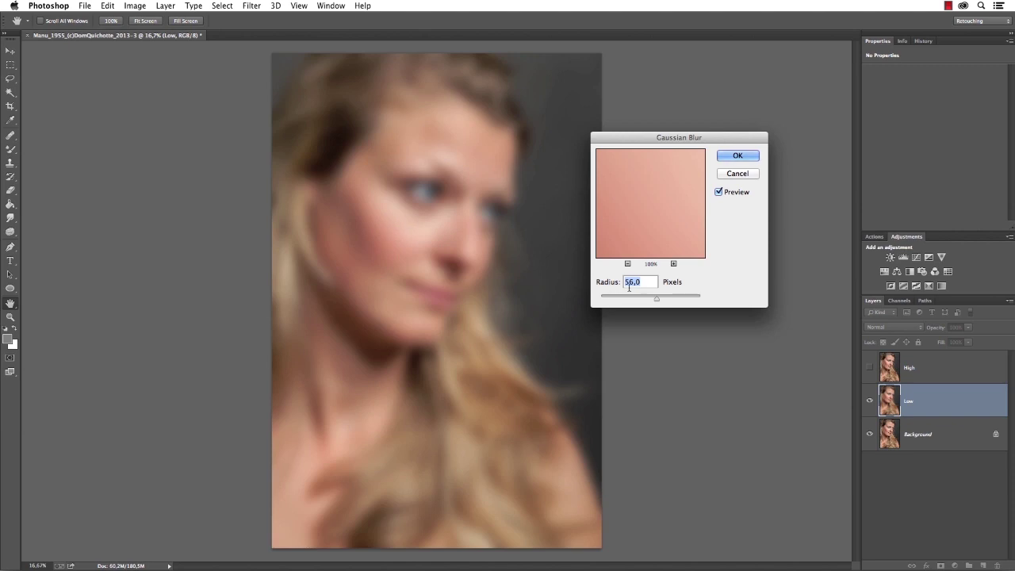
pyautogui.write('10')
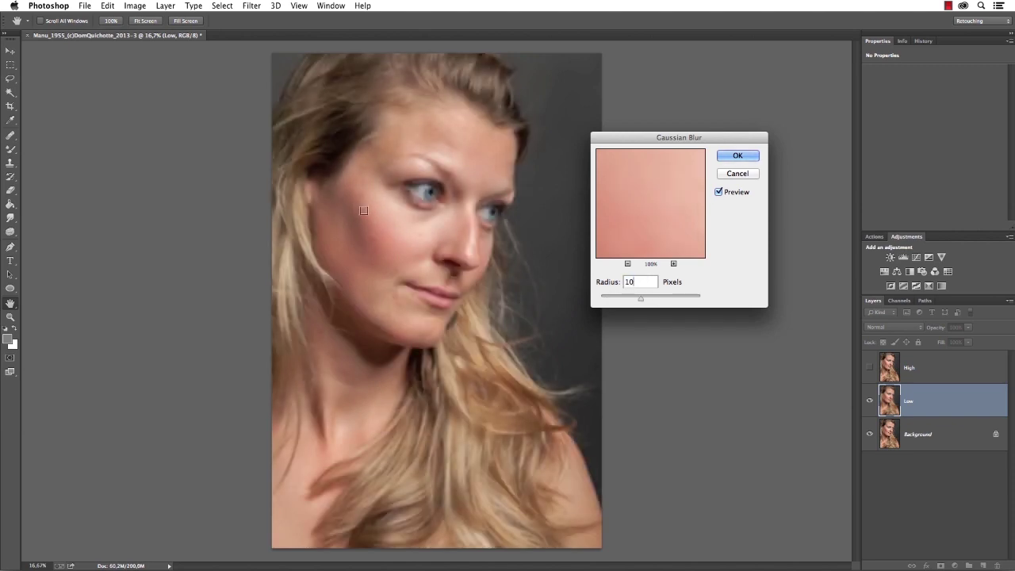
pyautogui.click(363, 200)
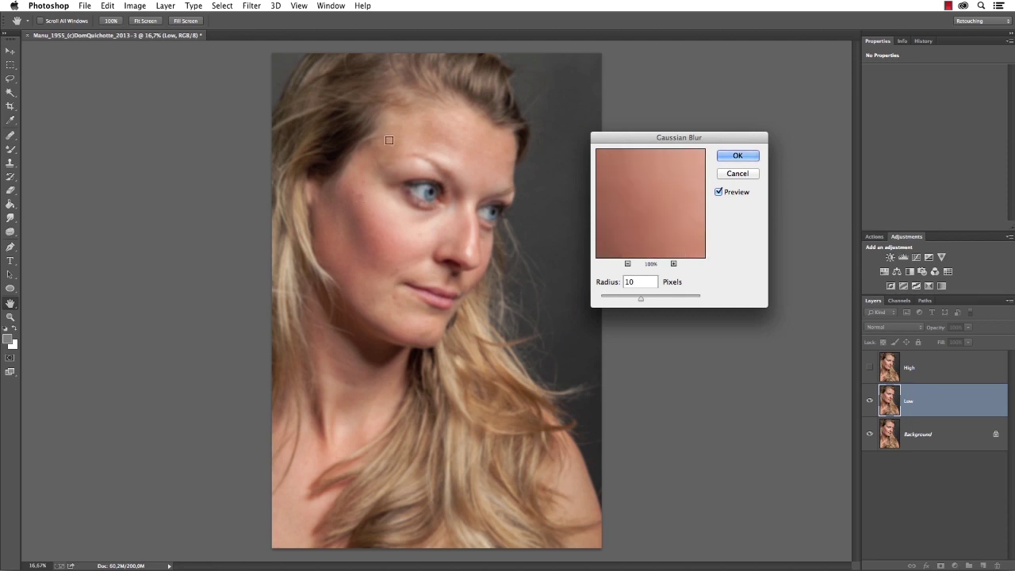
pyautogui.click(449, 141)
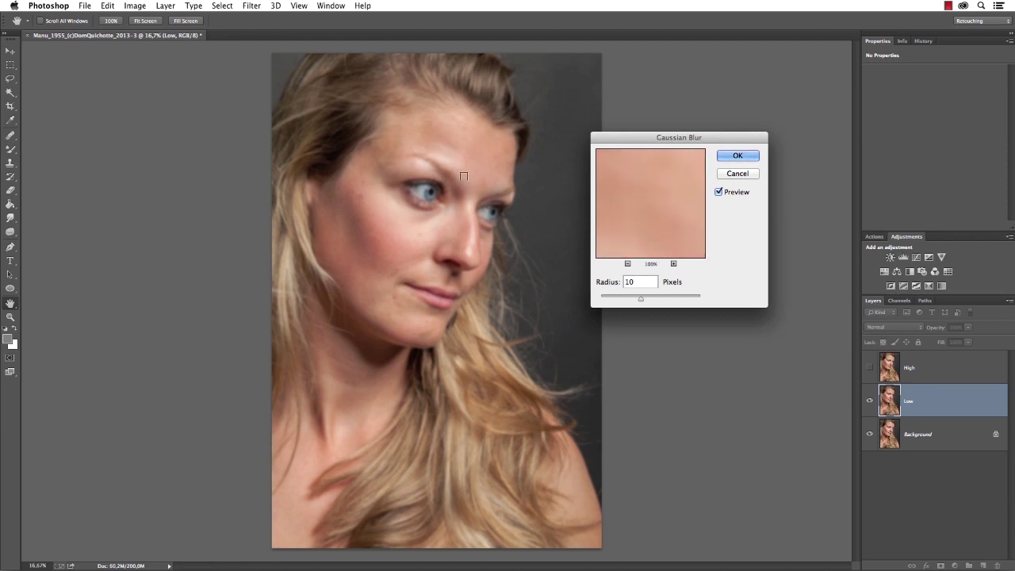
# - Raise the blur radius to 14 pixels, check the preview on several skin areas, and apply the blur
pyautogui.press('Up')
pyautogui.click(457, 121)
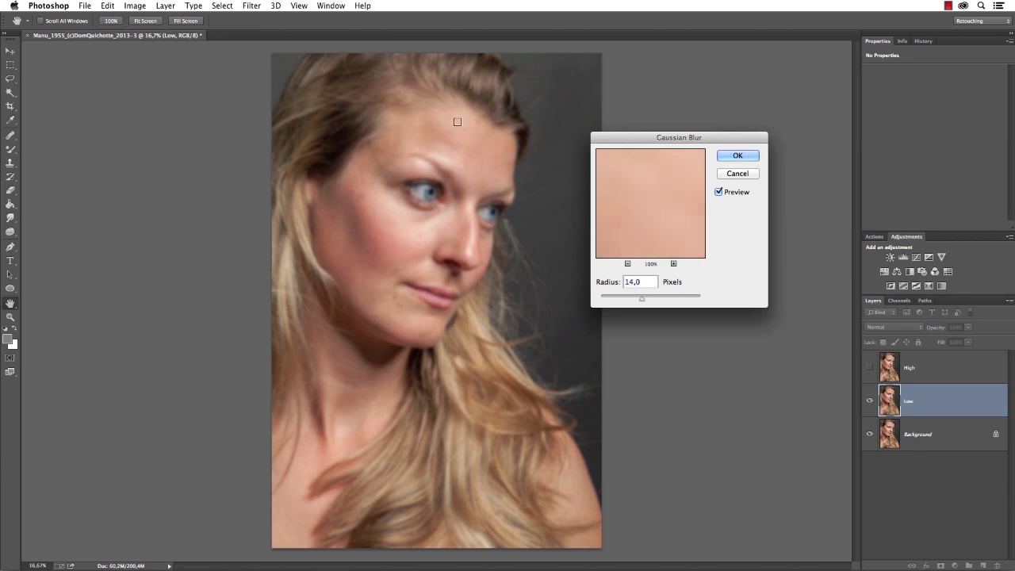
pyautogui.click(408, 293)
pyautogui.moveTo(686, 243); pyautogui.dragTo(537, 282)
pyautogui.moveTo(684, 205); pyautogui.dragTo(651, 278)
pyautogui.moveTo(669, 195); pyautogui.dragTo(621, 273)
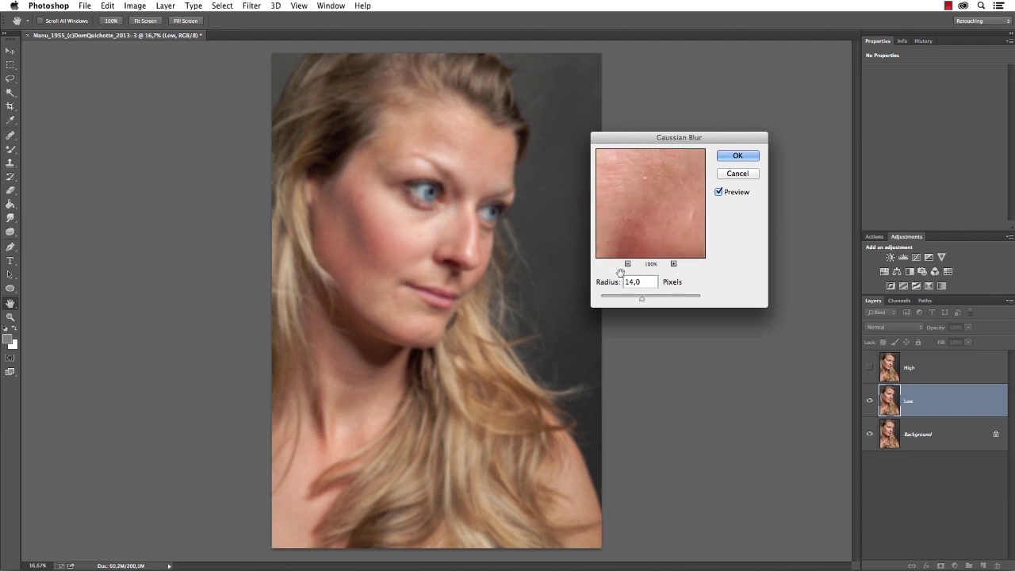
pyautogui.moveTo(655, 233); pyautogui.dragTo(702, 261)
pyautogui.moveTo(655, 211); pyautogui.dragTo(649, 184)
pyautogui.moveTo(656, 239); pyautogui.dragTo(680, 151)
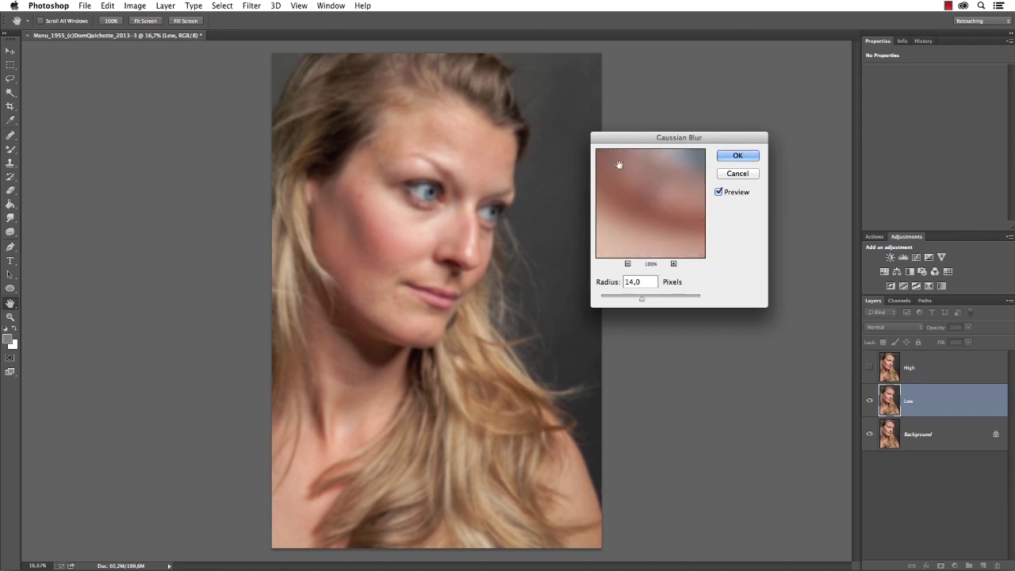
pyautogui.click(737, 155)
pyautogui.press('s')
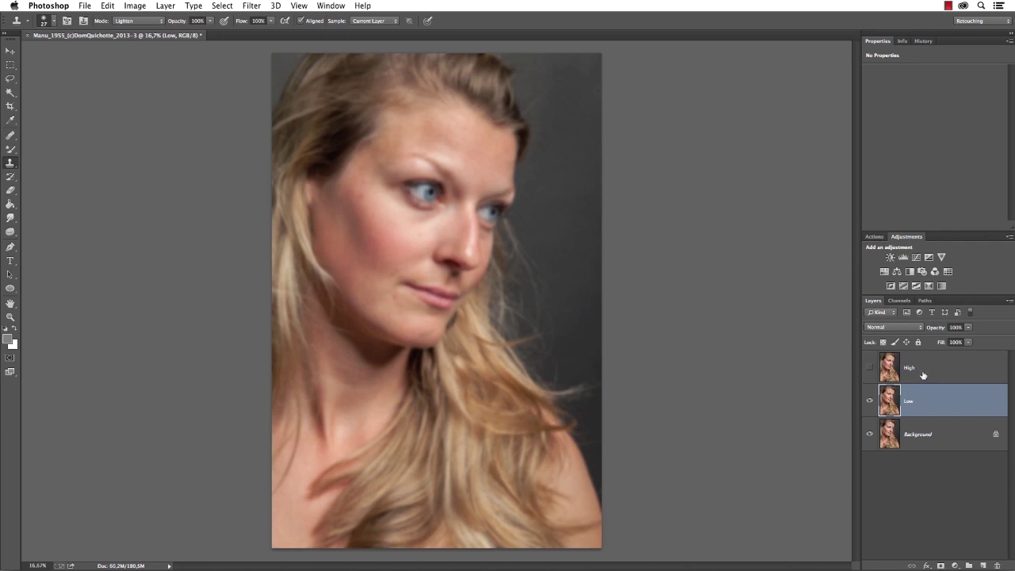
# - Show and select the High layer, and start Apply Image with Low as the source layer
pyautogui.click(878, 377)
pyautogui.click(869, 368)
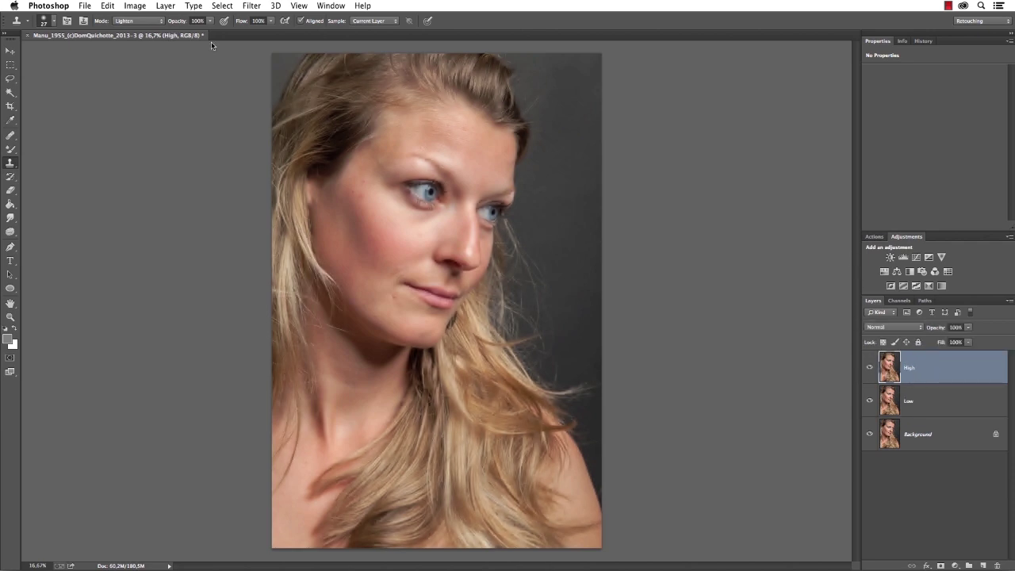
pyautogui.click(134, 5)
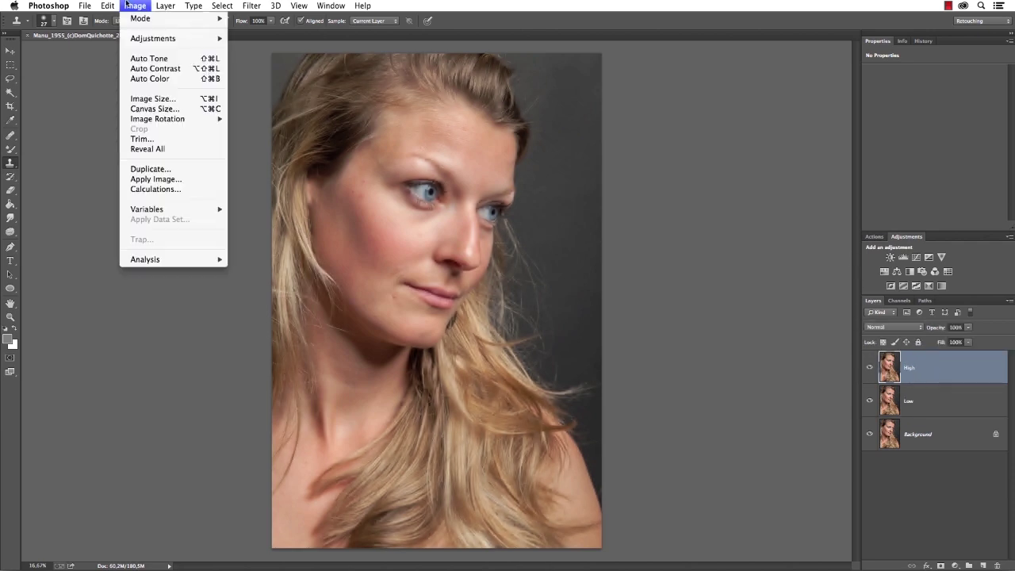
pyautogui.click(169, 182)
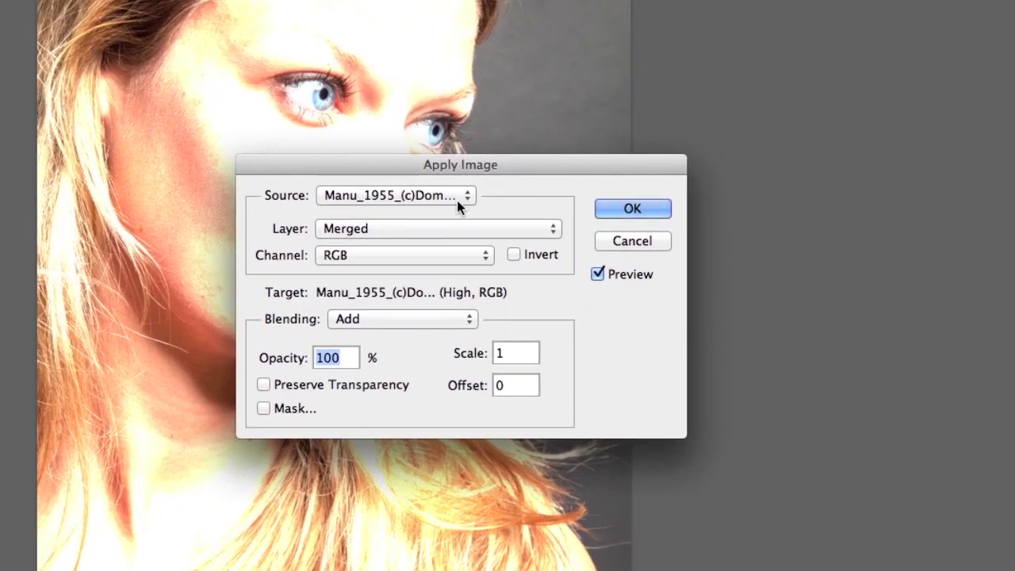
pyautogui.click(446, 229)
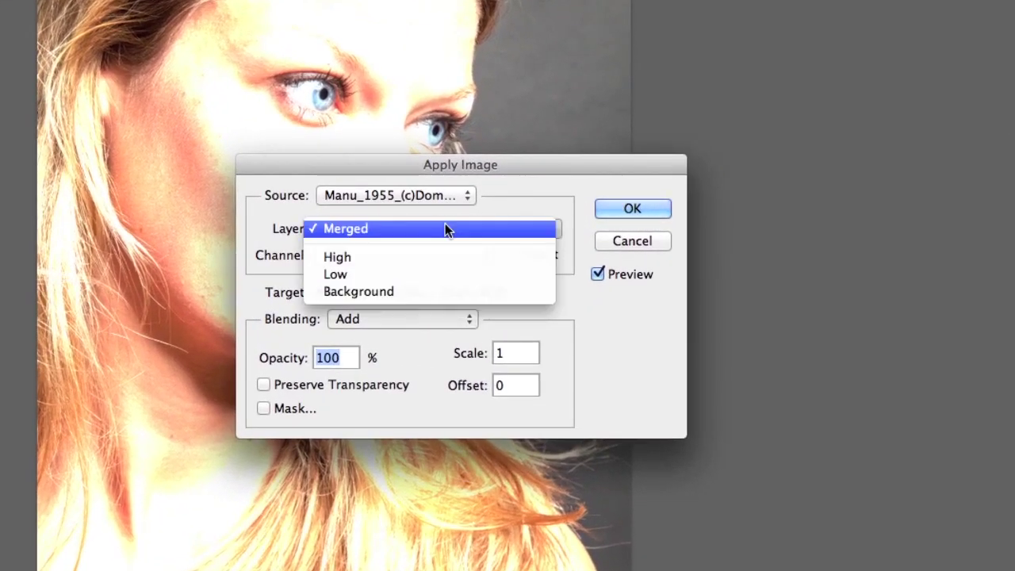
pyautogui.click(441, 274)
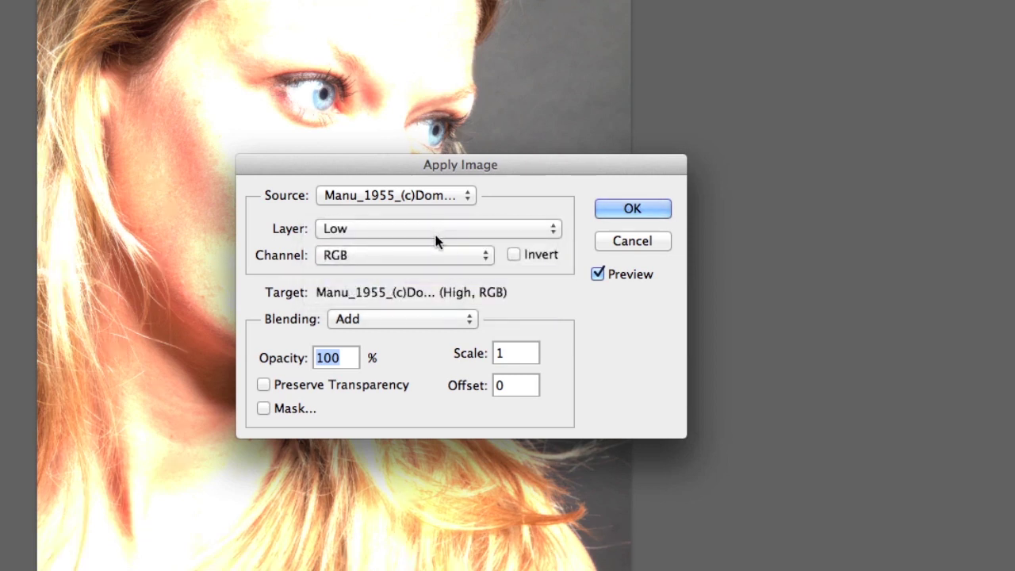
# - Apply the Low layer to High with Subtract blending, Scale 2 and Offset 128
pyautogui.click(455, 321)
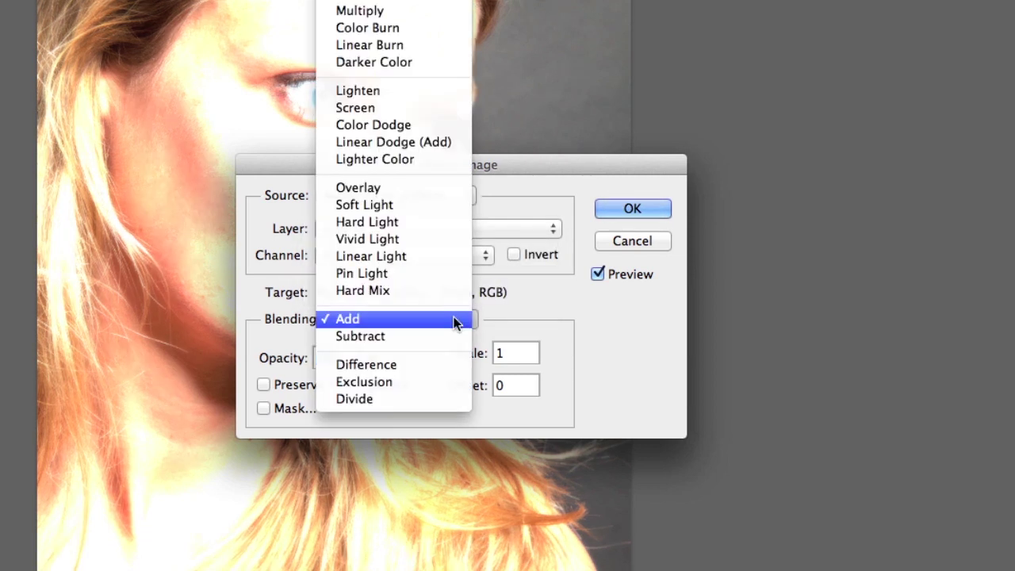
pyautogui.click(452, 336)
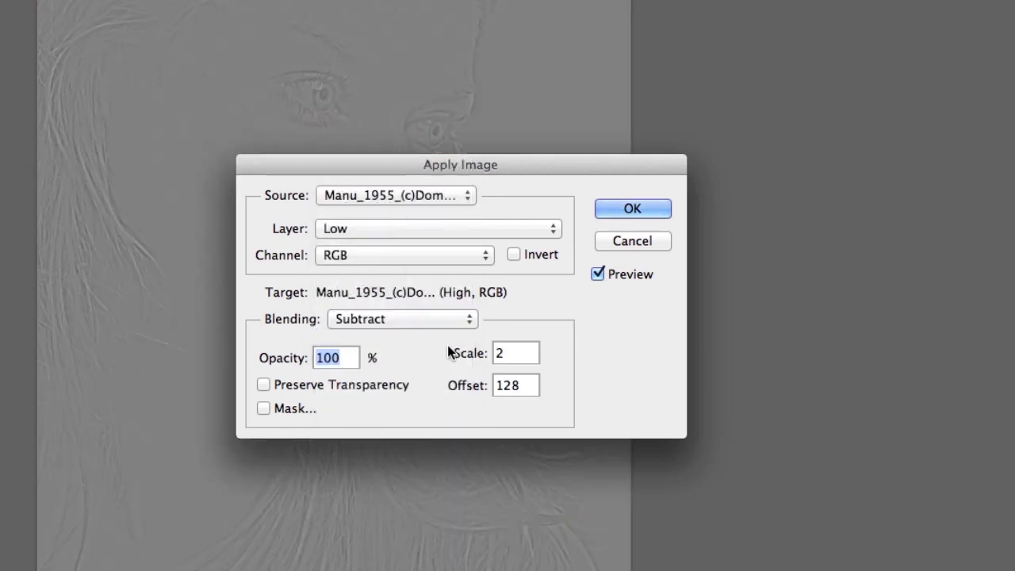
pyautogui.moveTo(542, 169); pyautogui.dragTo(825, 99)
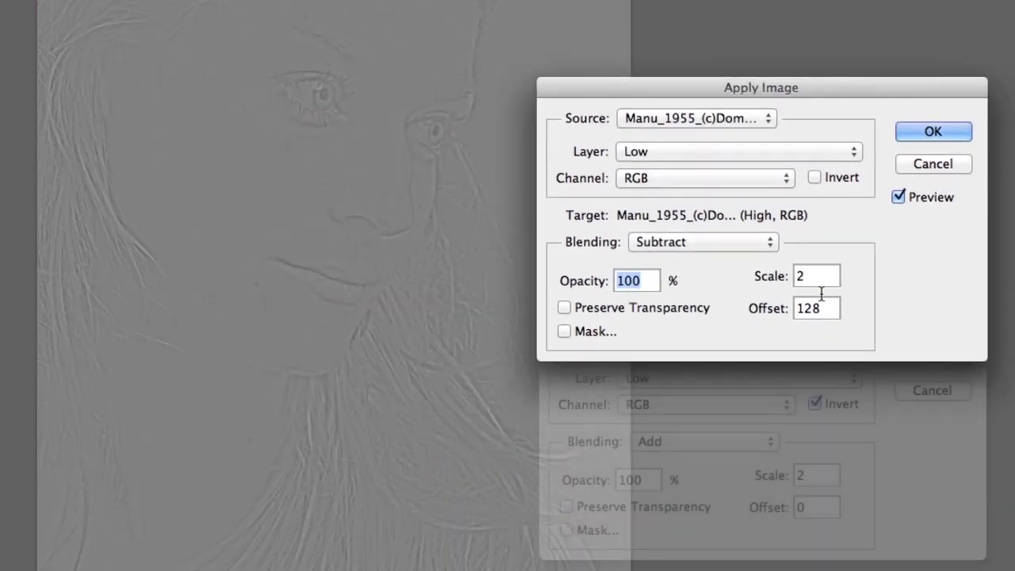
pyautogui.click(818, 275)
pyautogui.click(829, 307)
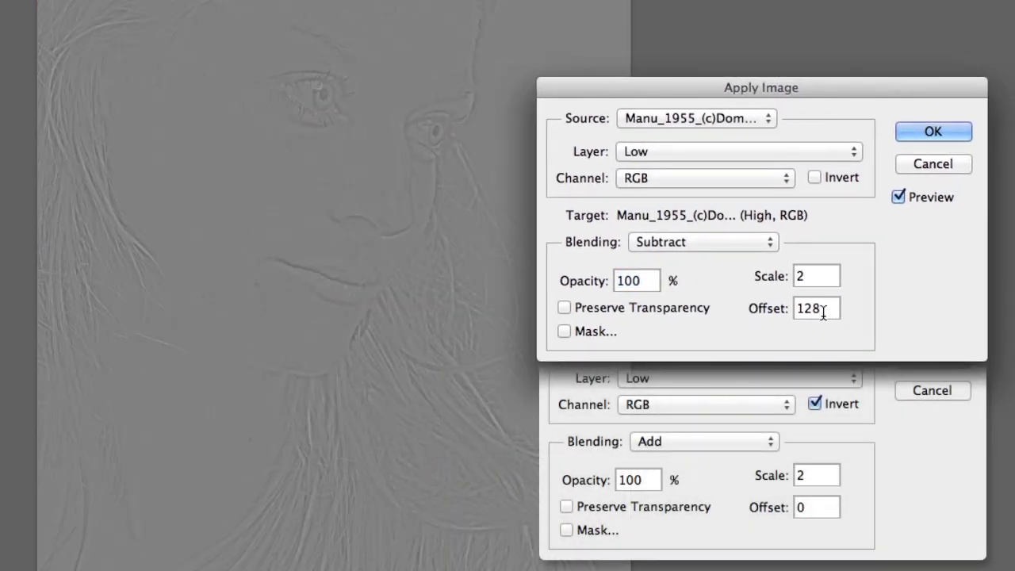
pyautogui.doubleClick(823, 314)
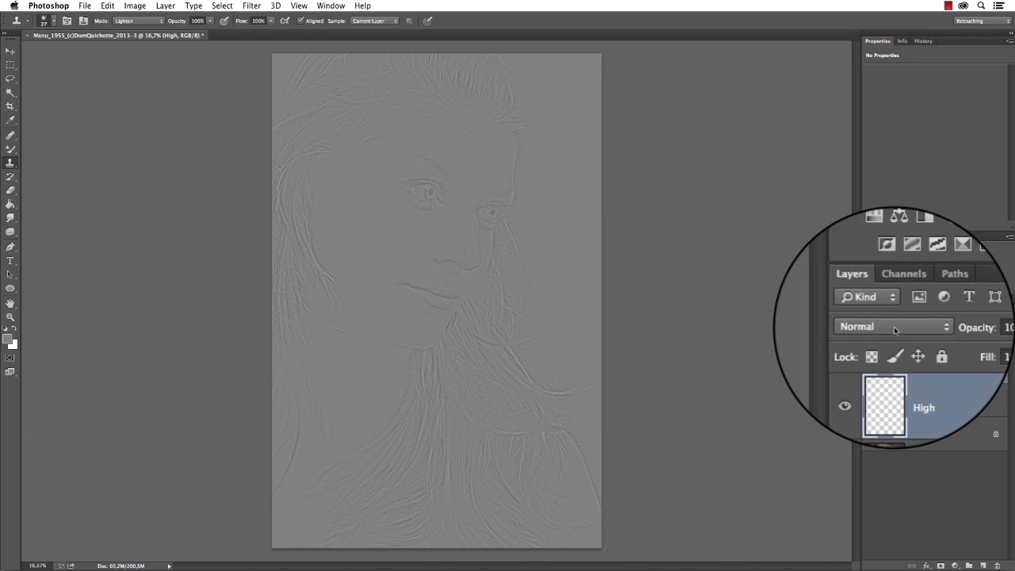
# - Set the High layer's blend mode to Linear Light and compare the High and Low layers against the original Background
pyautogui.click(893, 325)
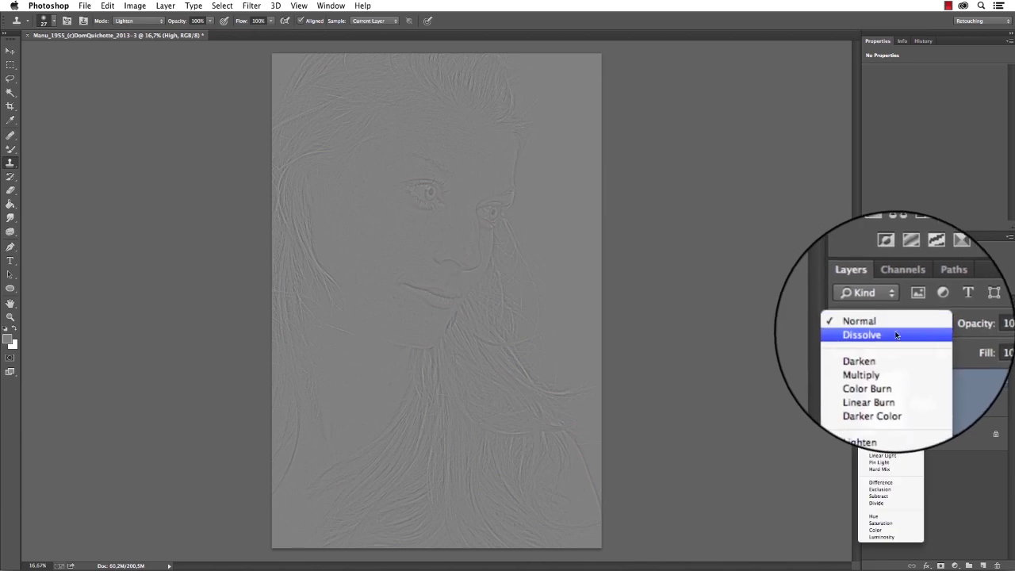
pyautogui.click(892, 455)
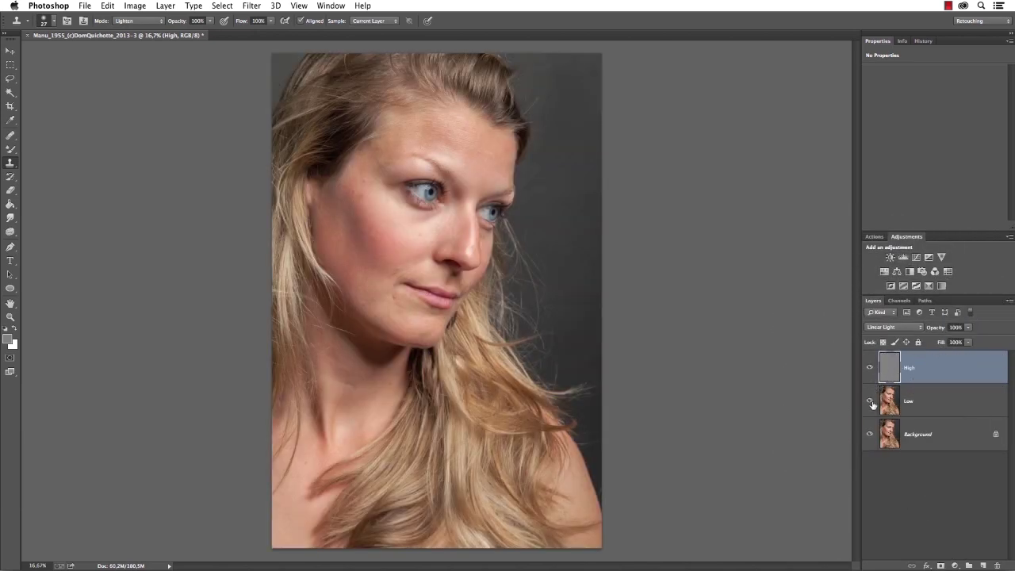
pyautogui.click(871, 374)
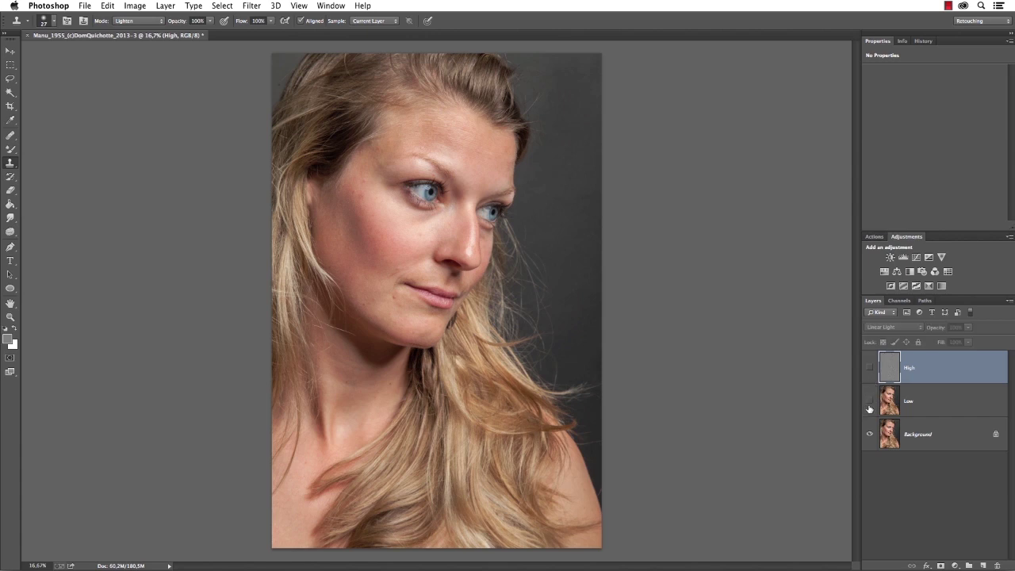
pyautogui.click(868, 377)
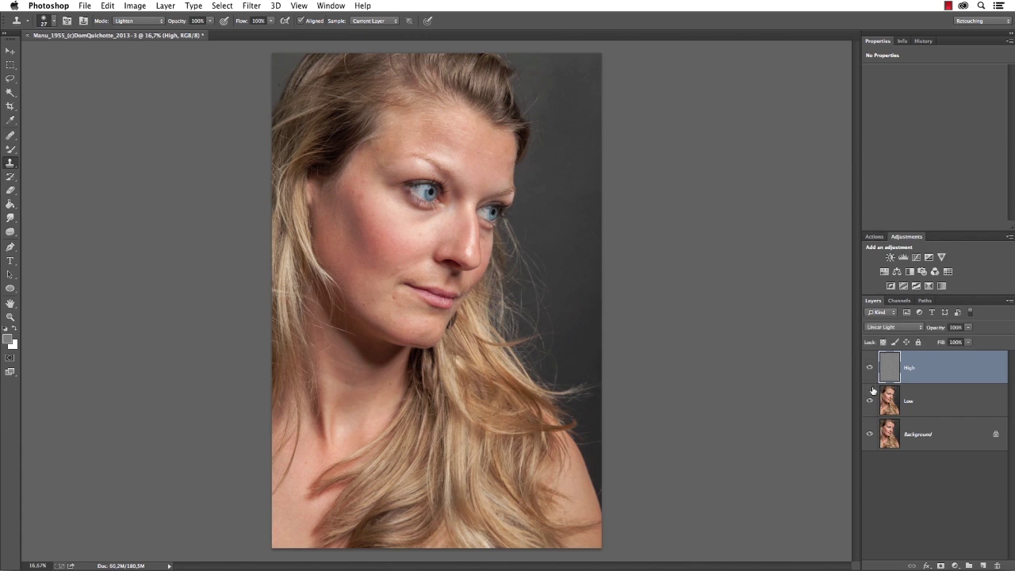
pyautogui.click(869, 379)
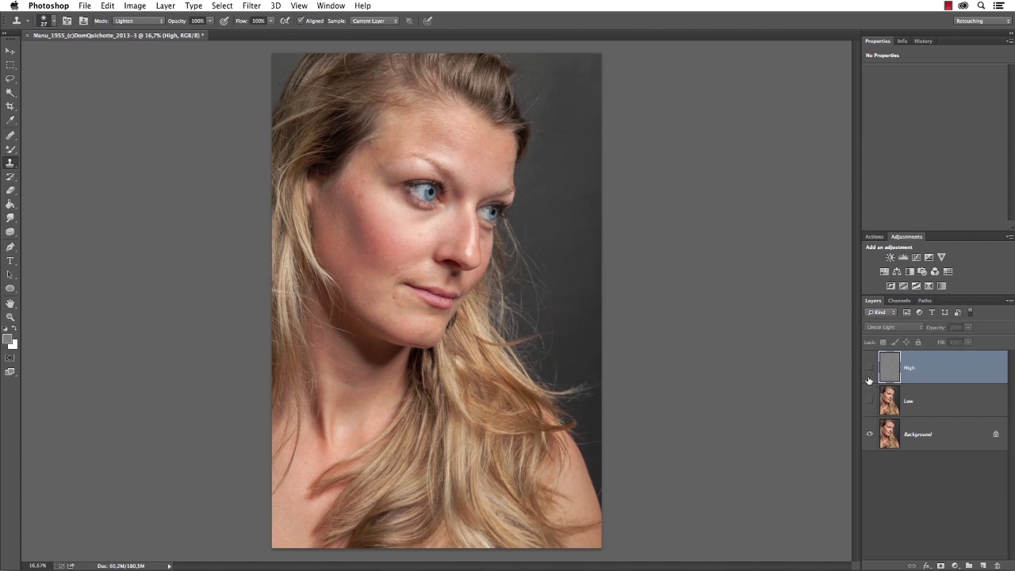
pyautogui.click(869, 369)
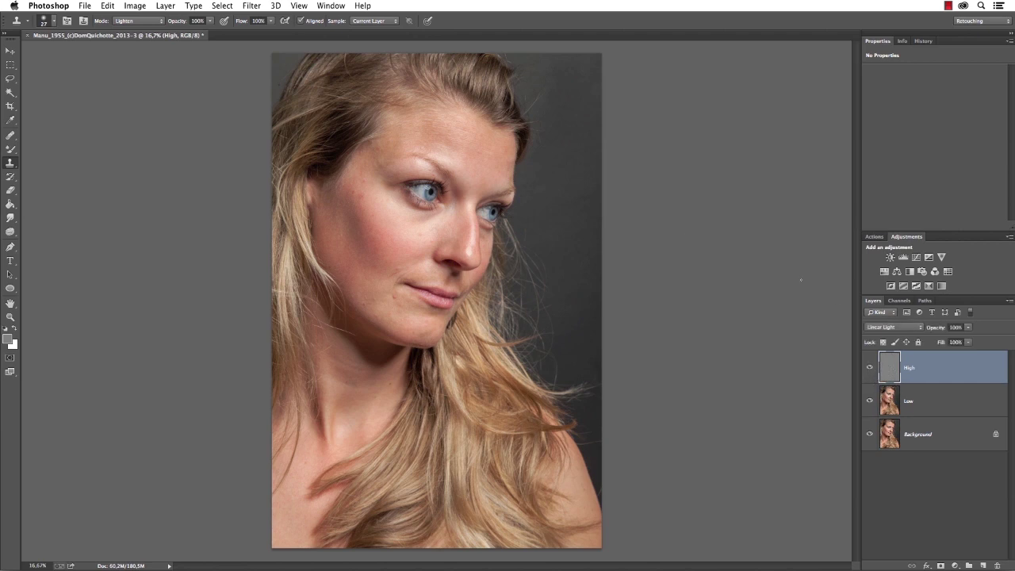
# - Inspect the High layer alone near the eye, the Low layer alone, and both combined
pyautogui.keyDown('alt'); pyautogui.click(869, 378); pyautogui.keyUp('alt')
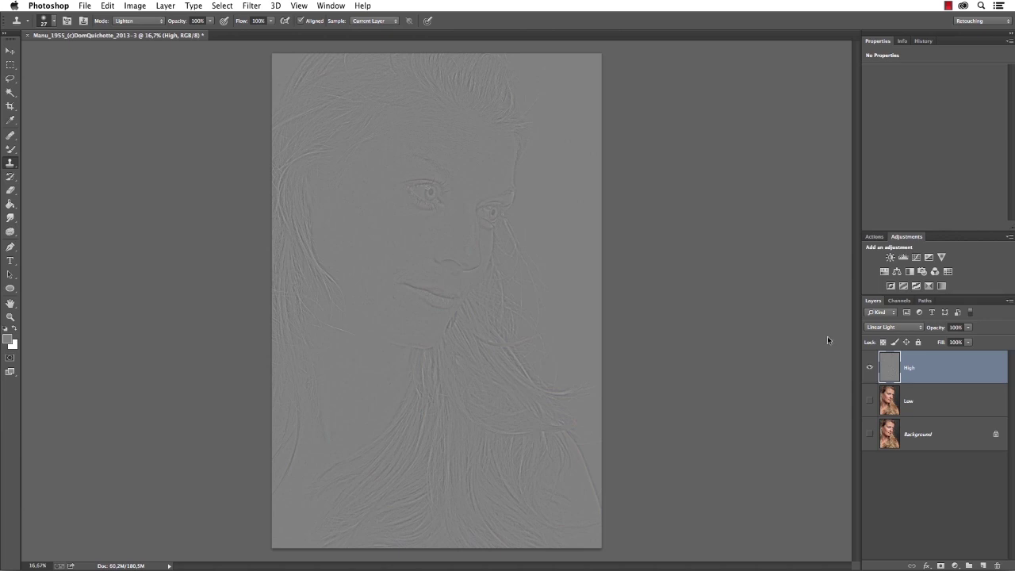
pyautogui.moveTo(442, 206); pyautogui.dragTo(539, 213)
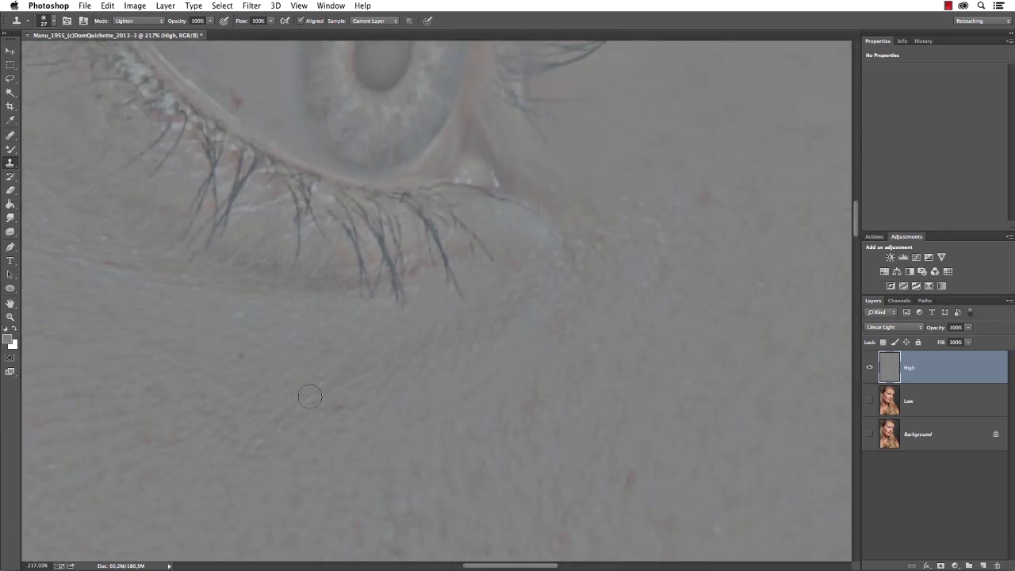
pyautogui.click(869, 367)
pyautogui.click(869, 400)
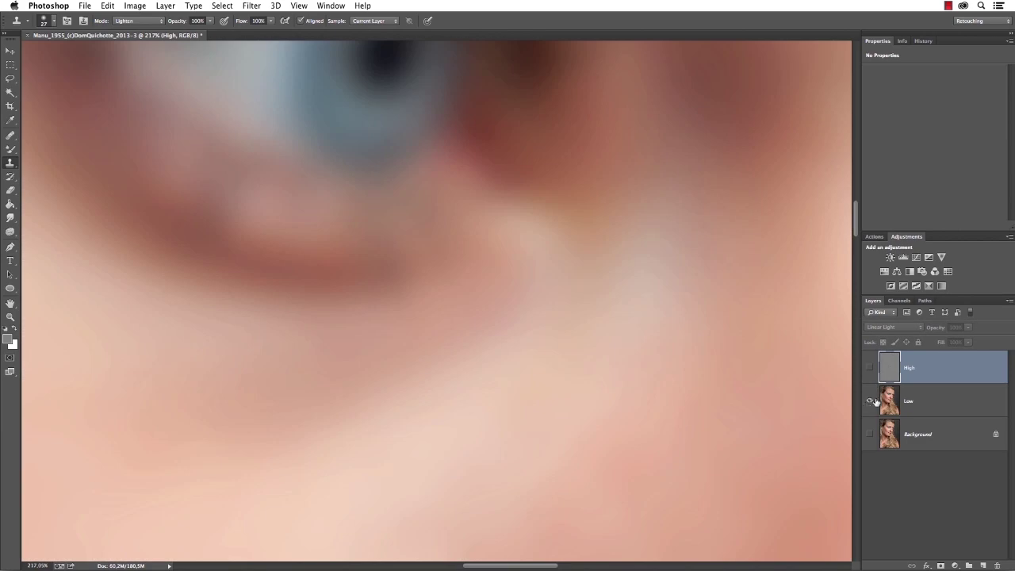
pyautogui.click(870, 379)
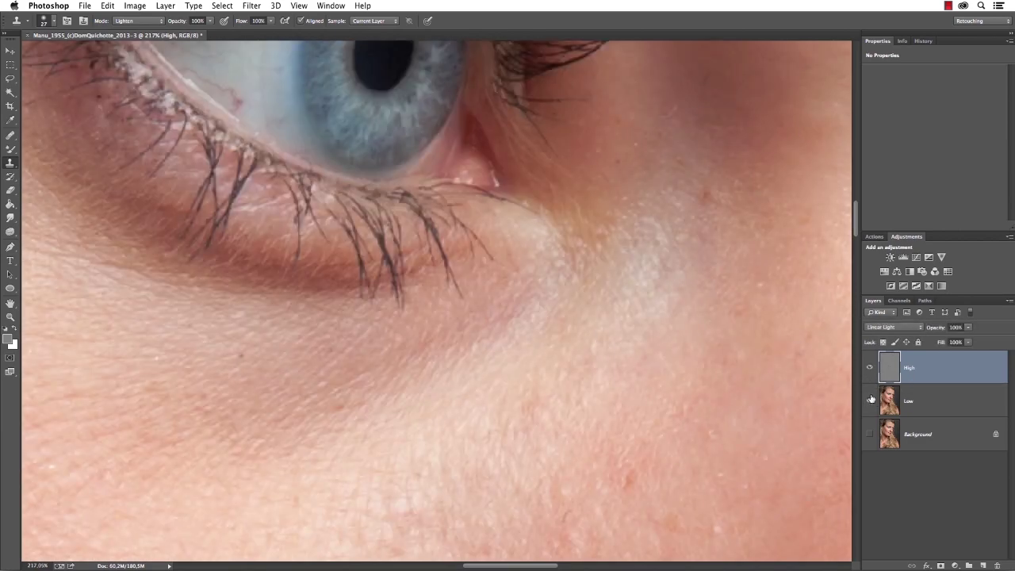
pyautogui.press('super+0')
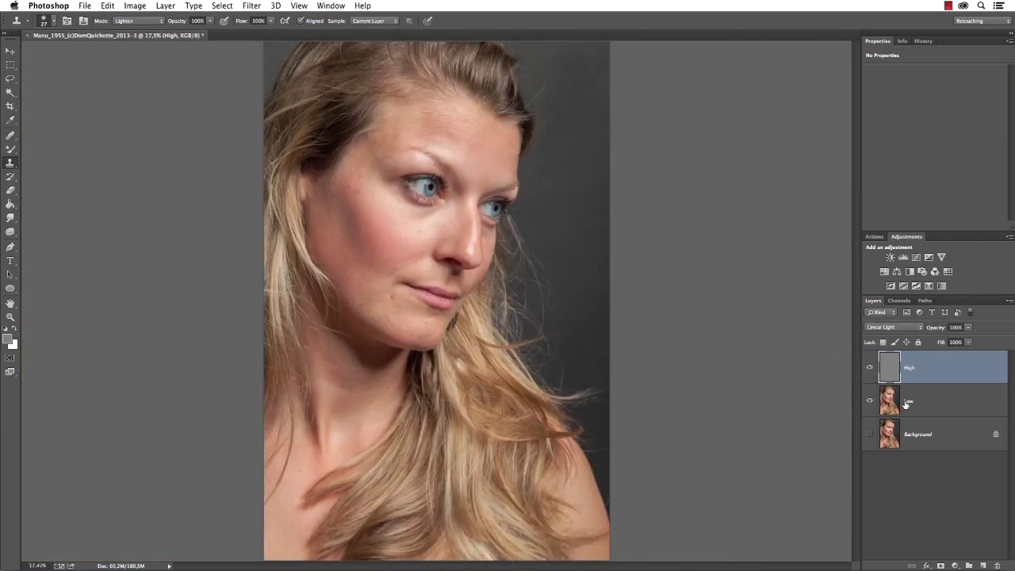
# - Delete the High and Low layers so that only the Background remains
pyautogui.click(950, 404)
pyautogui.keyDown('shift'); pyautogui.click(957, 375); pyautogui.keyUp('shift')
pyautogui.moveTo(968, 401); pyautogui.dragTo(998, 564)
pyautogui.press('super+Tab')
pyautogui.press('super+Tab')
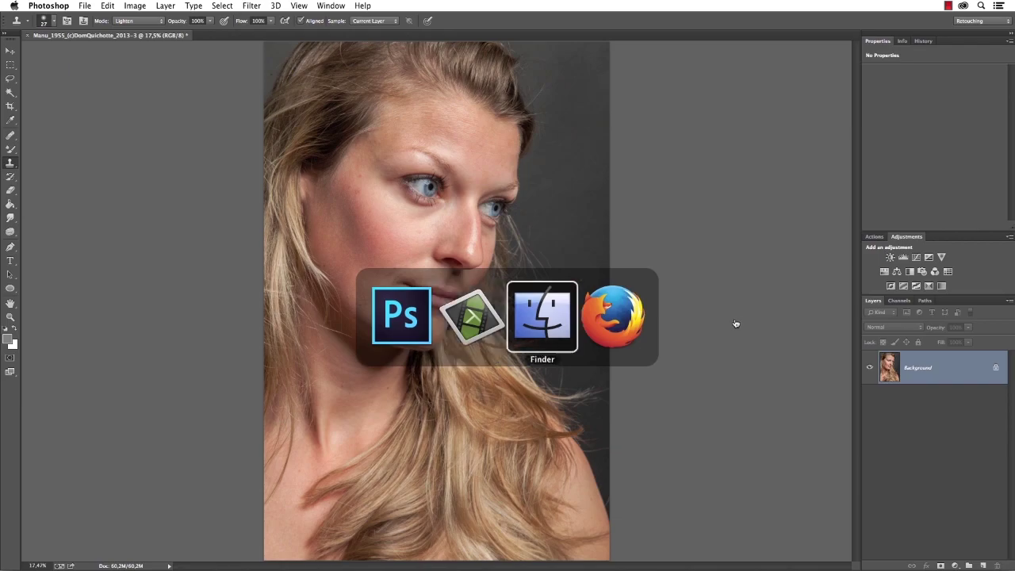
pyautogui.press('super+Tab')
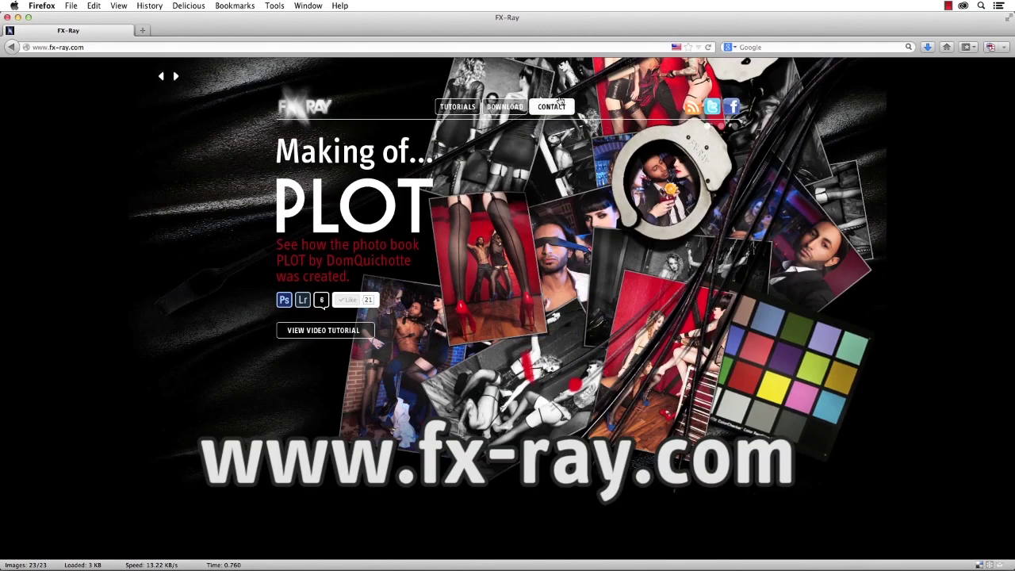
pyautogui.click(505, 106)
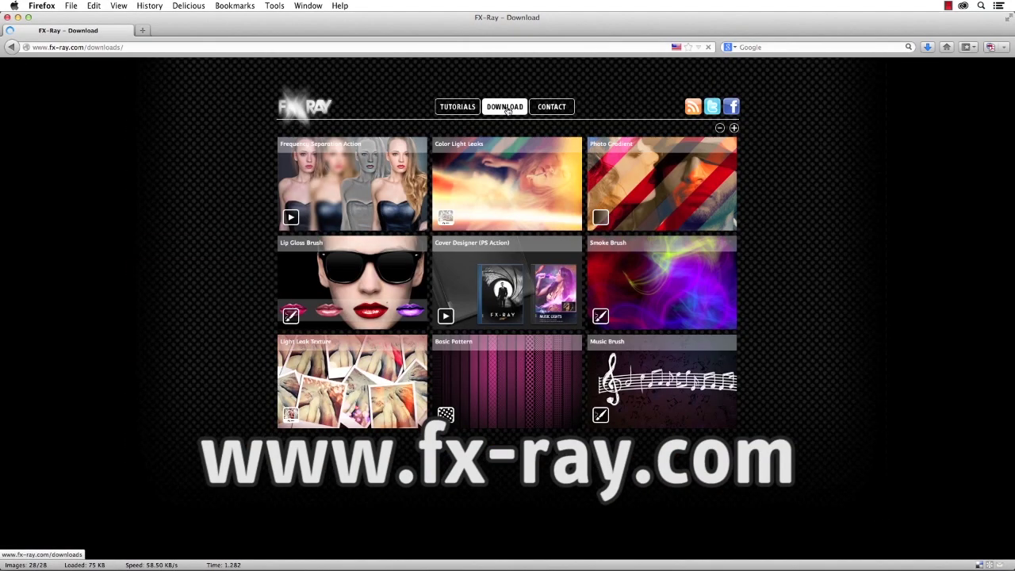
# - Open the Frequency Separation Action page and save the FX-Ray_Retouch.zip file
pyautogui.click(358, 206)
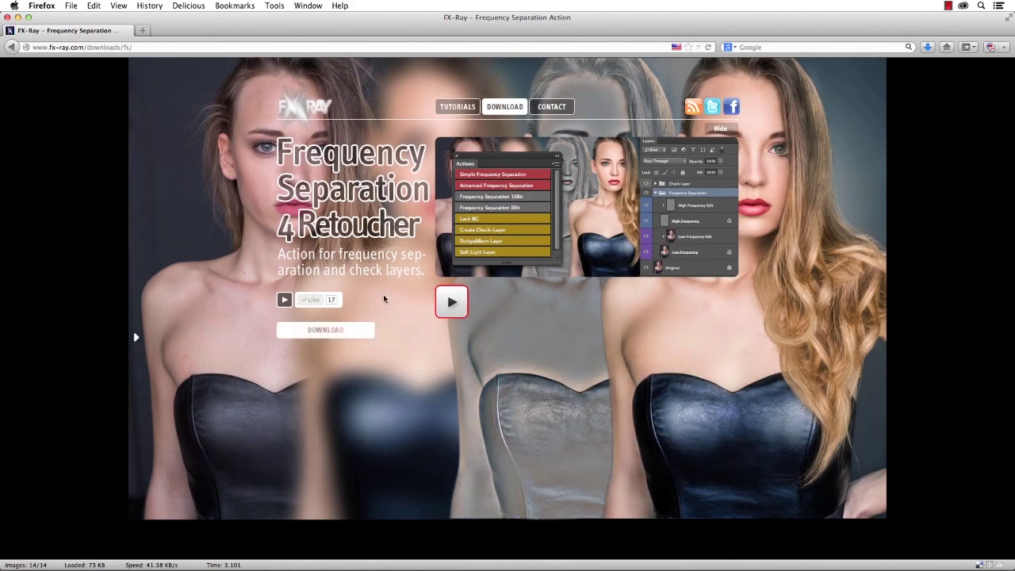
pyautogui.click(367, 329)
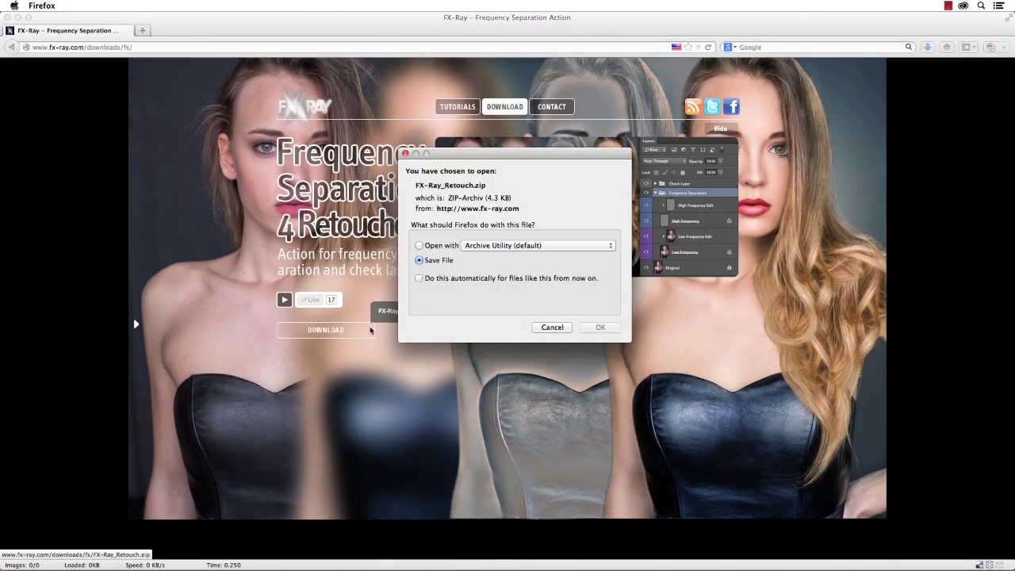
pyautogui.click(603, 310)
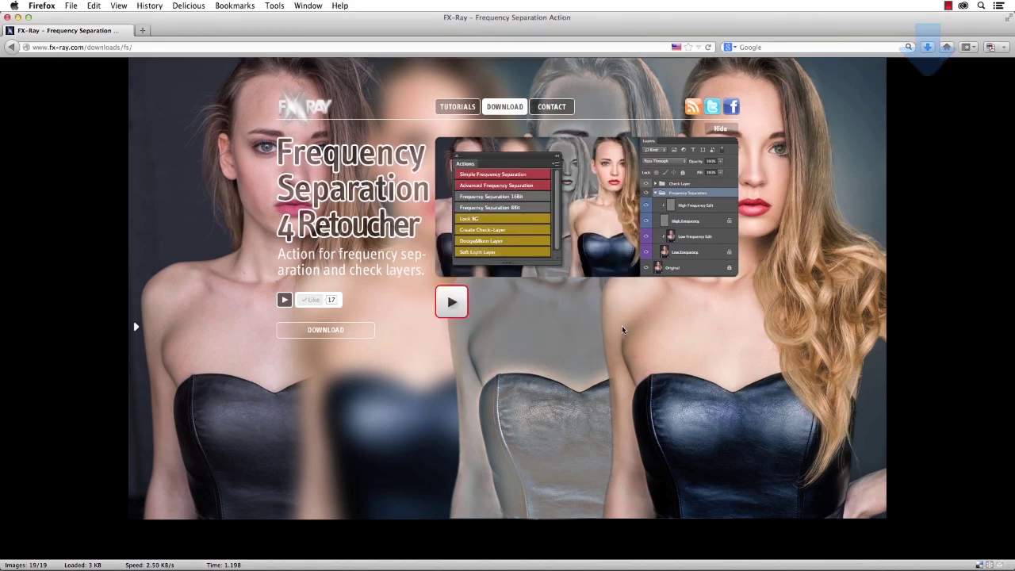
# - Switch to Photoshop, load the FX-Ray_Retouch_CC.atn action set and display the actions in Button Mode
pyautogui.press('super+Tab')
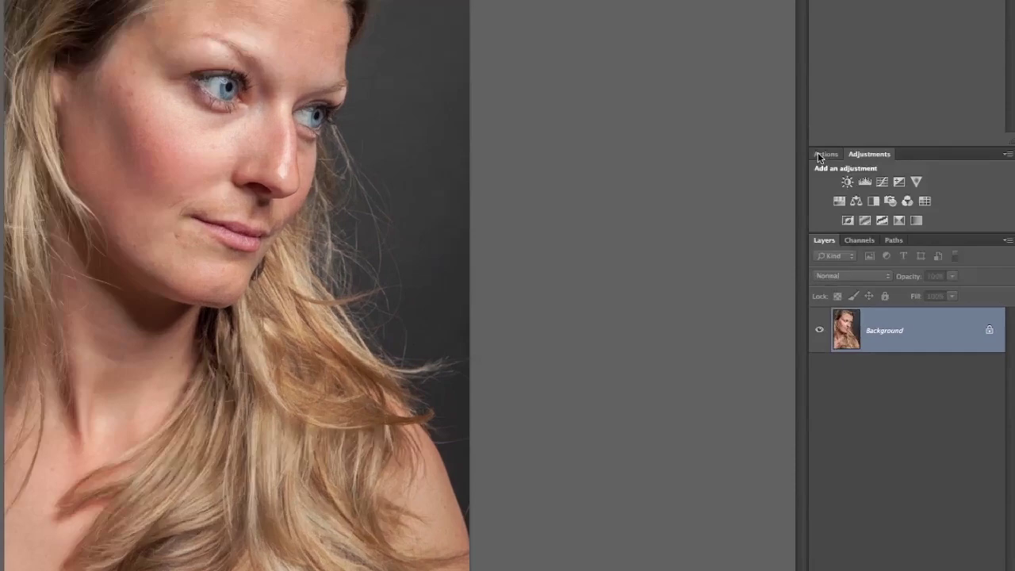
pyautogui.click(870, 237)
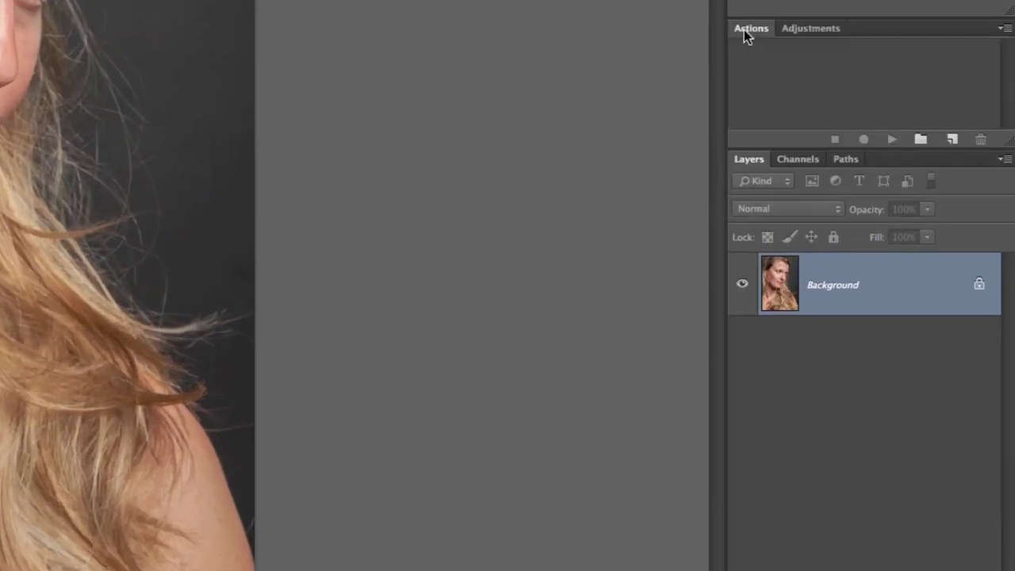
pyautogui.click(1003, 30)
pyautogui.click(867, 436)
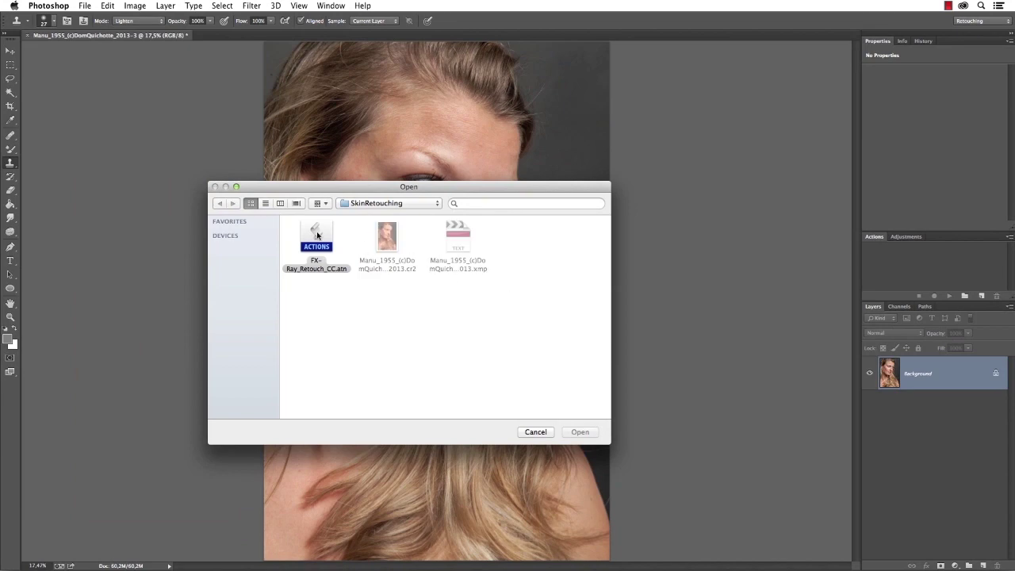
pyautogui.doubleClick(318, 235)
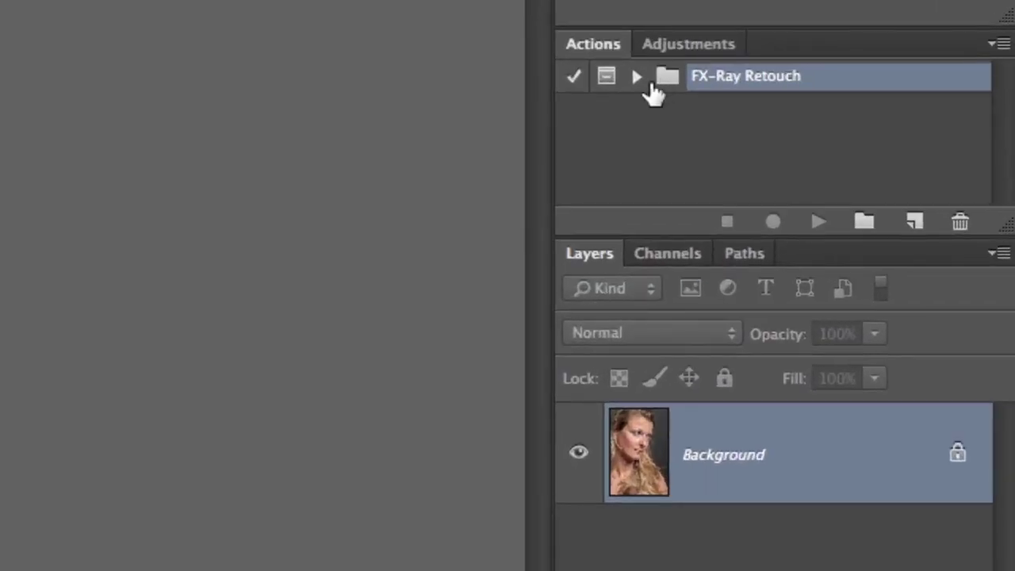
pyautogui.click(1008, 237)
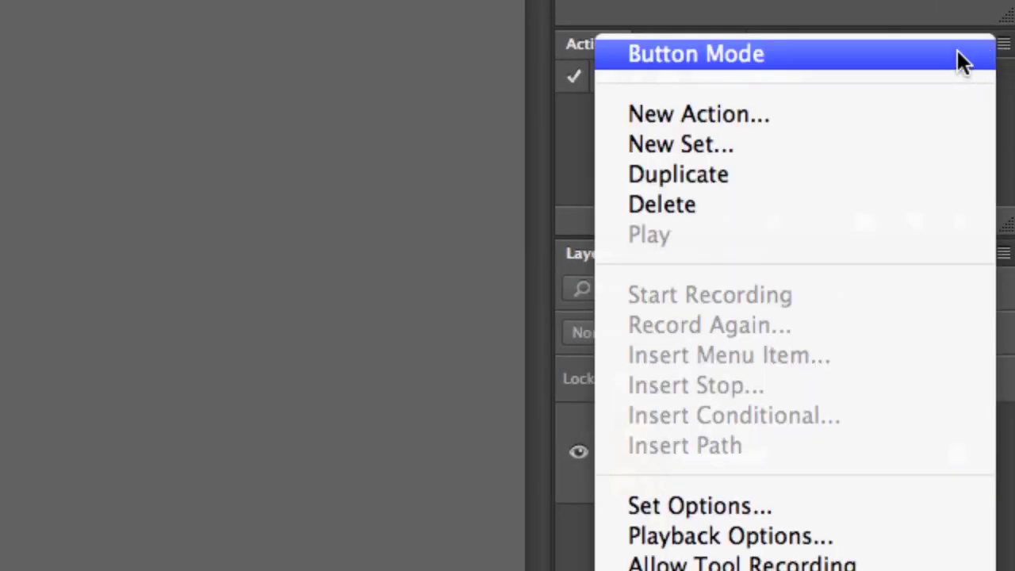
pyautogui.click(955, 50)
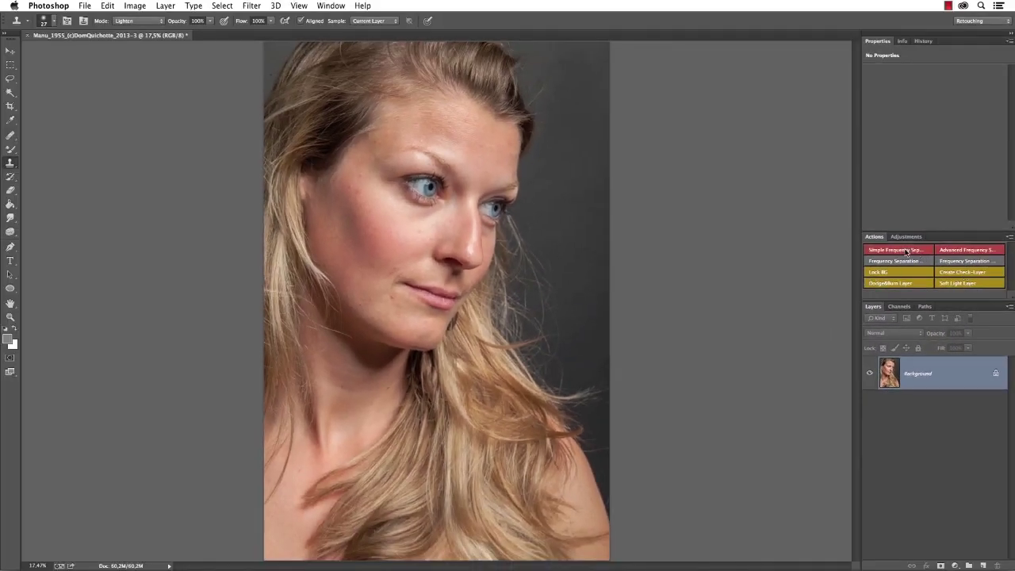
# - Run the Simple Frequency Separation action with a 14.0-pixel Gaussian Blur radius and delete the Frequency Separation group it creates
pyautogui.click(907, 250)
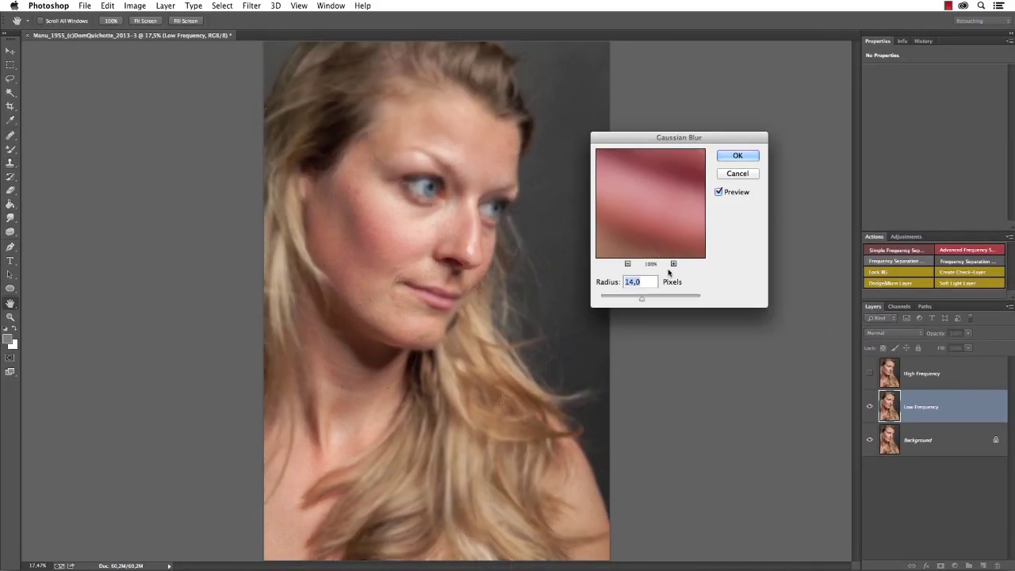
pyautogui.click(743, 157)
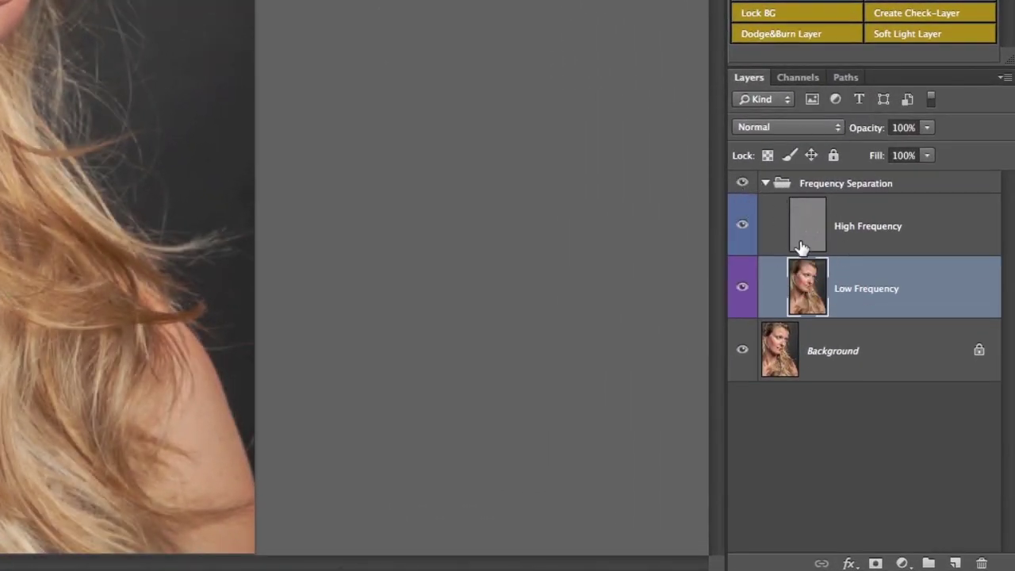
pyautogui.moveTo(881, 187); pyautogui.dragTo(982, 563)
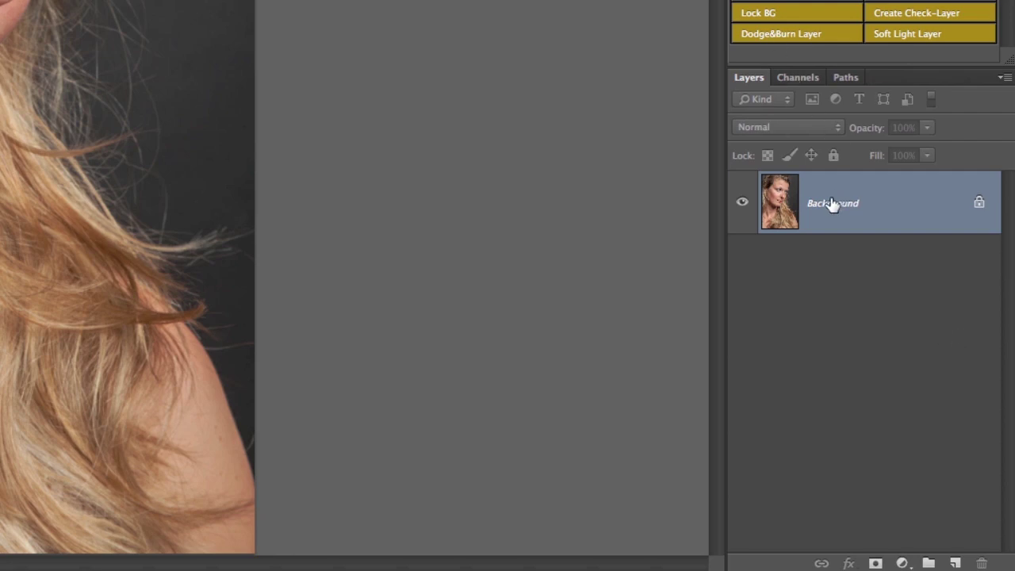
# - Run the Lock BG action on the Background layer and test the Brush tool on the locked layer
pyautogui.click(802, 15)
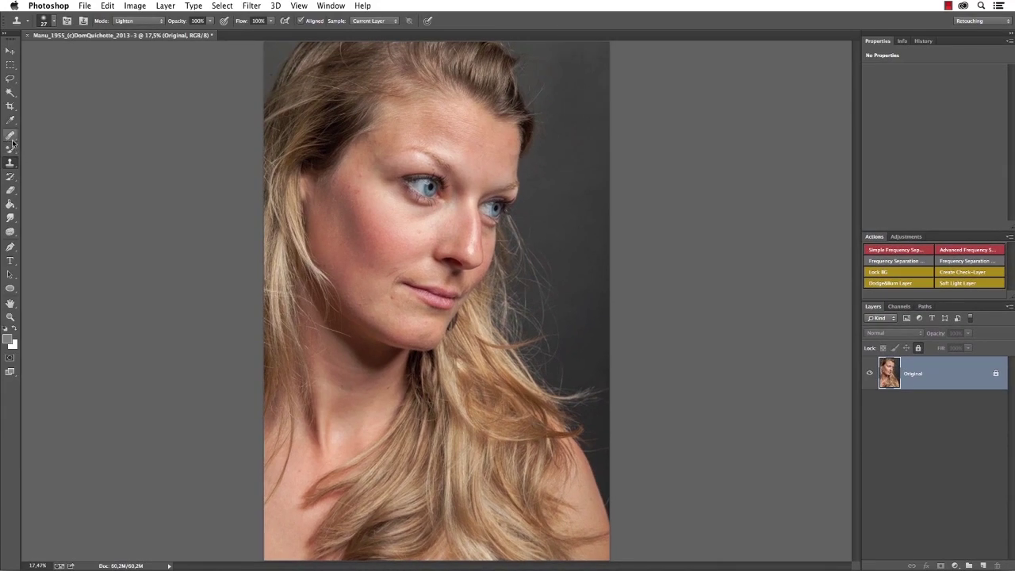
pyautogui.click(11, 149)
pyautogui.click(49, 149)
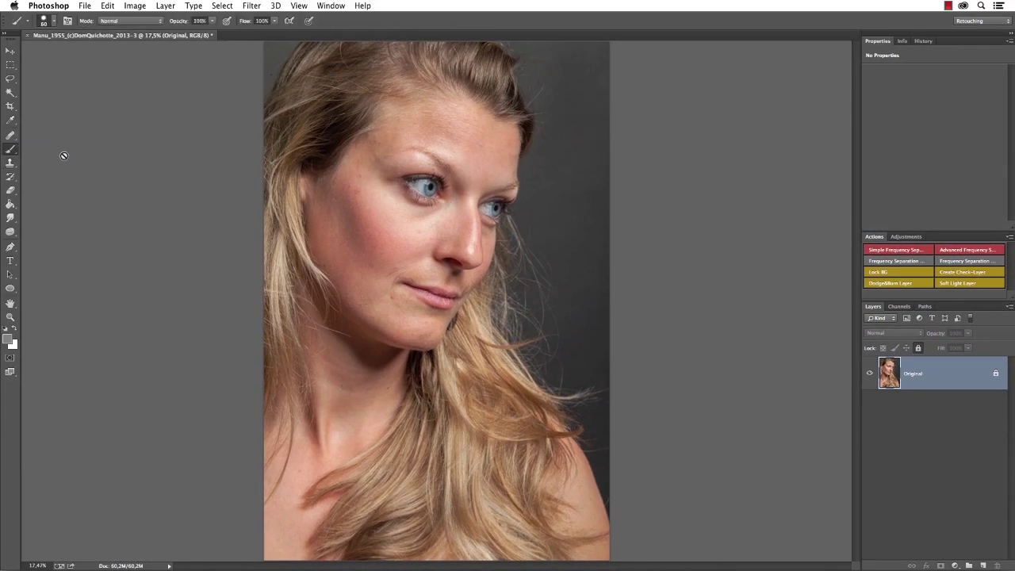
pyautogui.click(392, 206)
pyautogui.click(586, 211)
pyautogui.press('v')
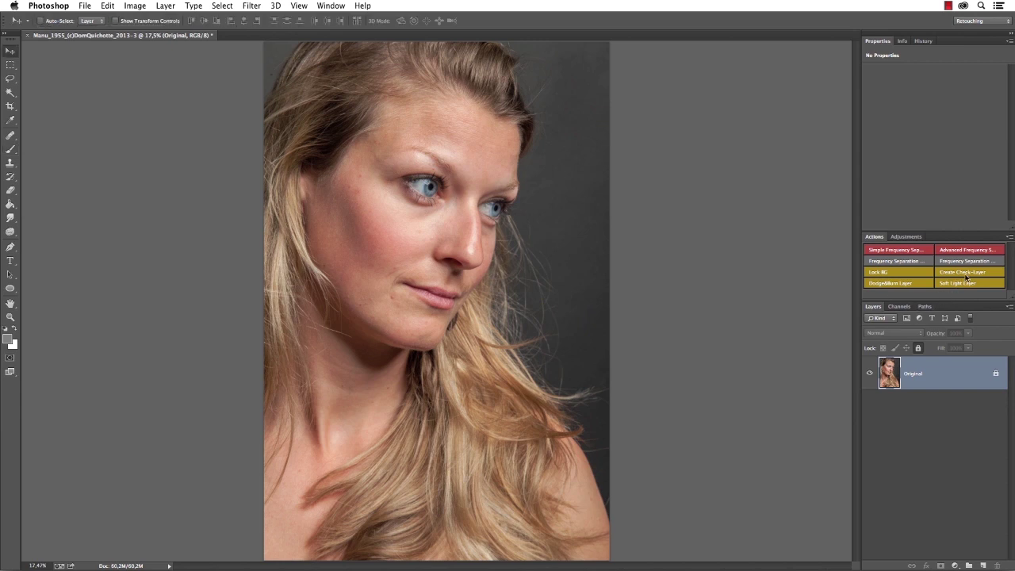
# - Run the Advanced Frequency Separation action with a 14.0-pixel Gaussian Blur radius
pyautogui.click(967, 252)
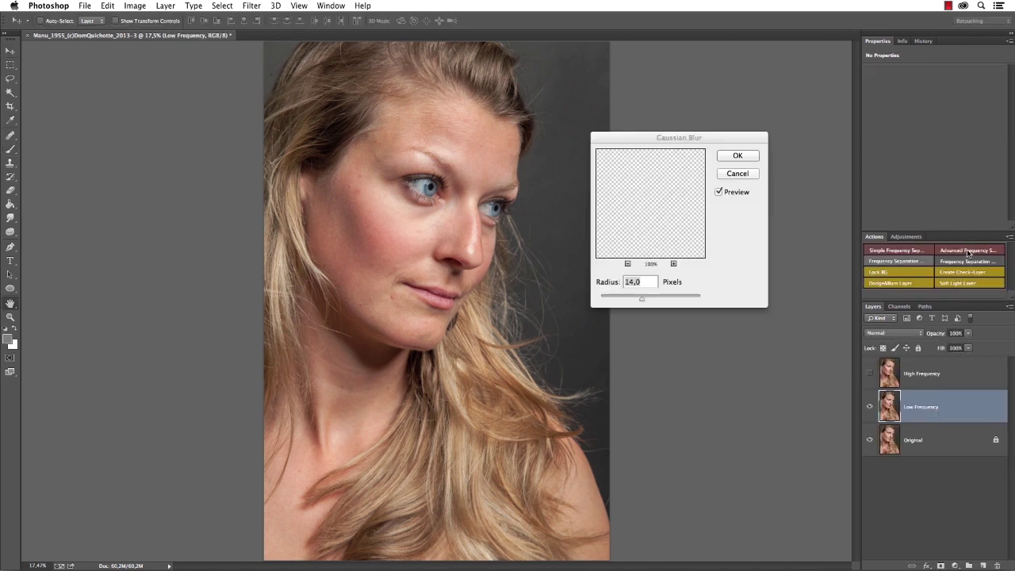
pyautogui.click(737, 156)
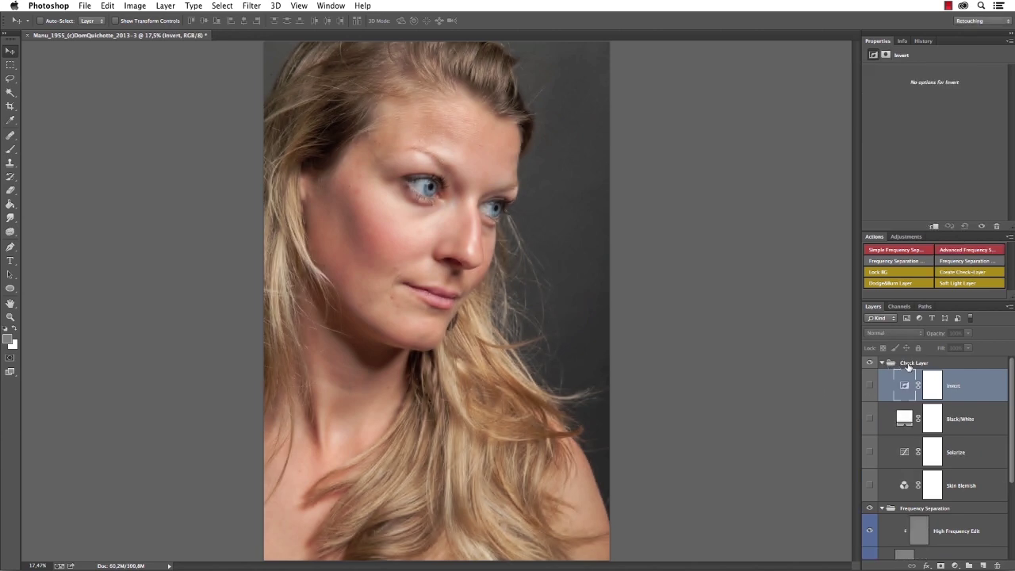
# - Show the Invert, Black/White and Solarize check layers, and collapse and hide the Check Layer group
pyautogui.moveTo(870, 386); pyautogui.dragTo(869, 451)
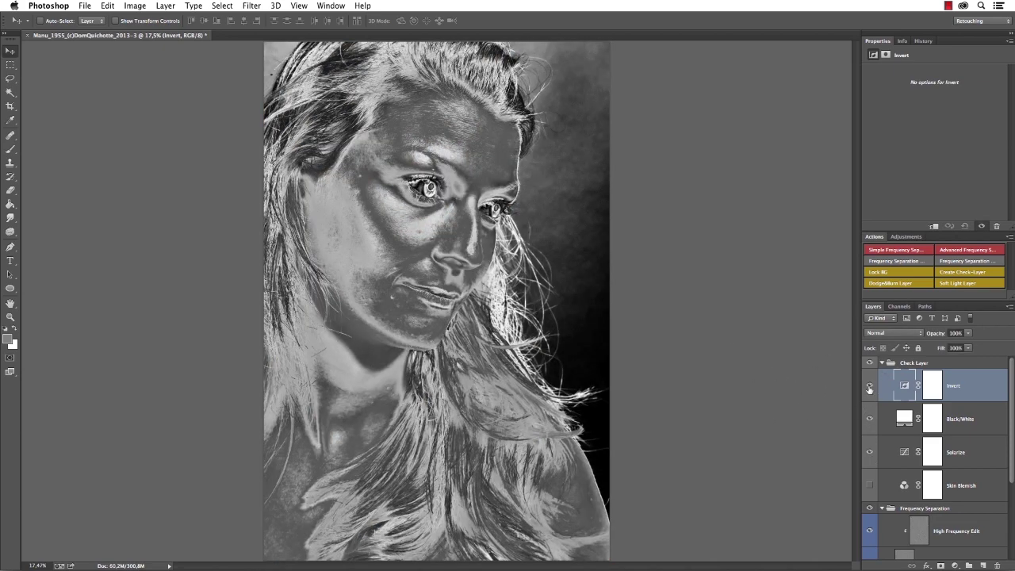
pyautogui.click(881, 363)
pyautogui.click(870, 363)
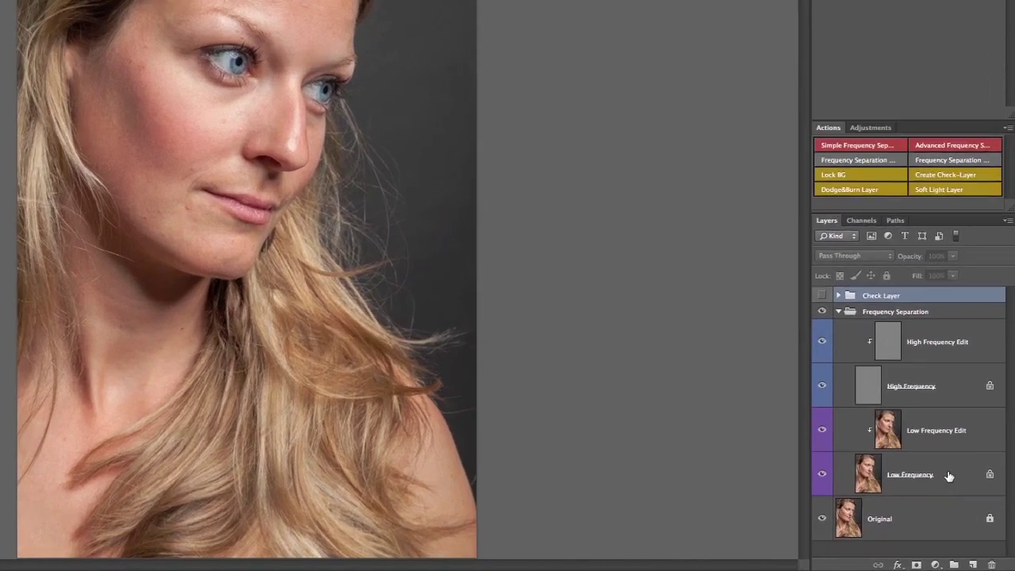
# - Go through the locked High and Low Frequency layers and their clipped Edit layers, ending with Low Frequency Edit selected
pyautogui.click(961, 493)
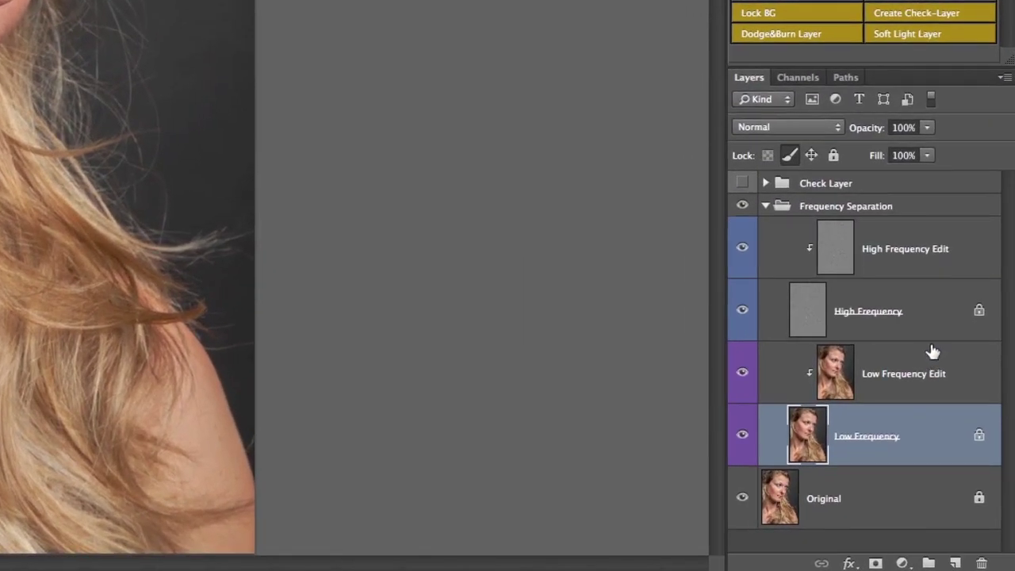
pyautogui.keyDown('super'); pyautogui.click(969, 443); pyautogui.keyUp('super')
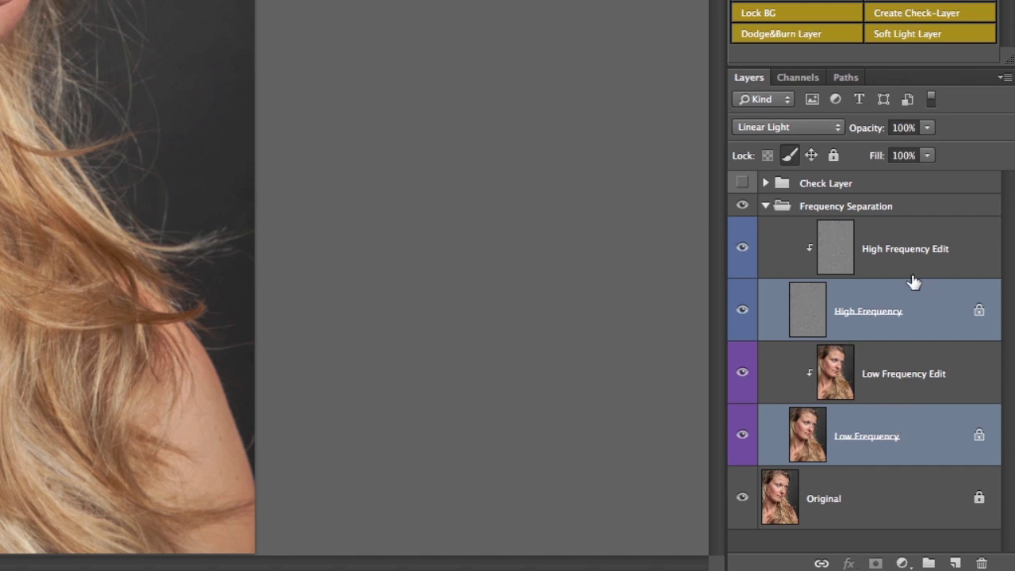
pyautogui.click(913, 375)
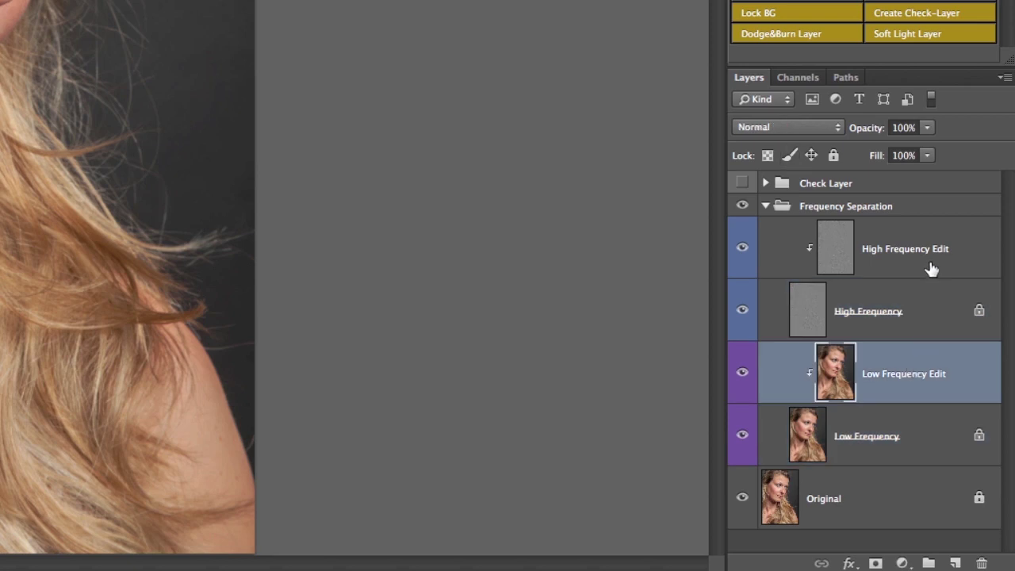
pyautogui.keyDown('ctrl'); pyautogui.click(934, 264); pyautogui.keyUp('ctrl')
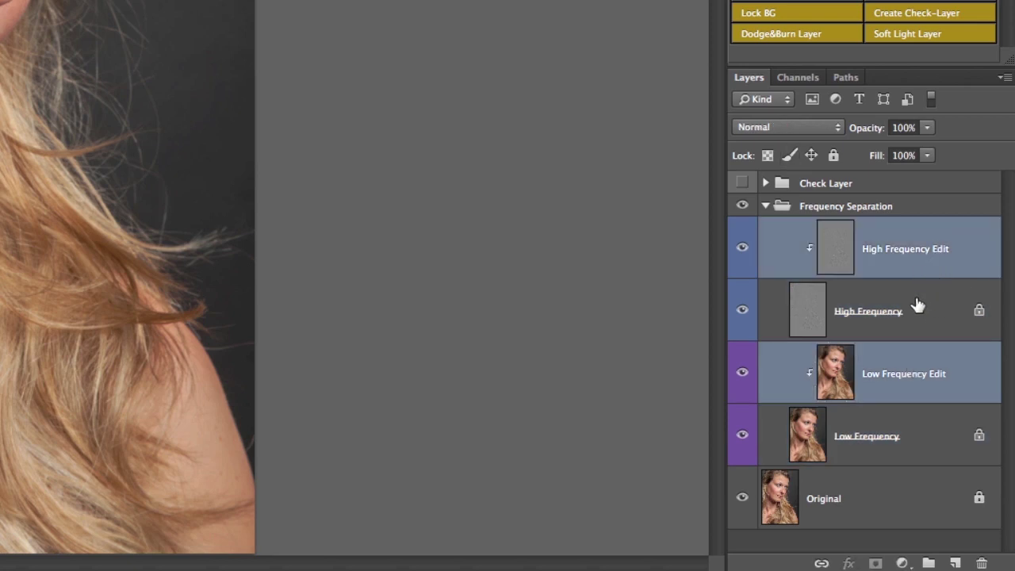
pyautogui.click(827, 306)
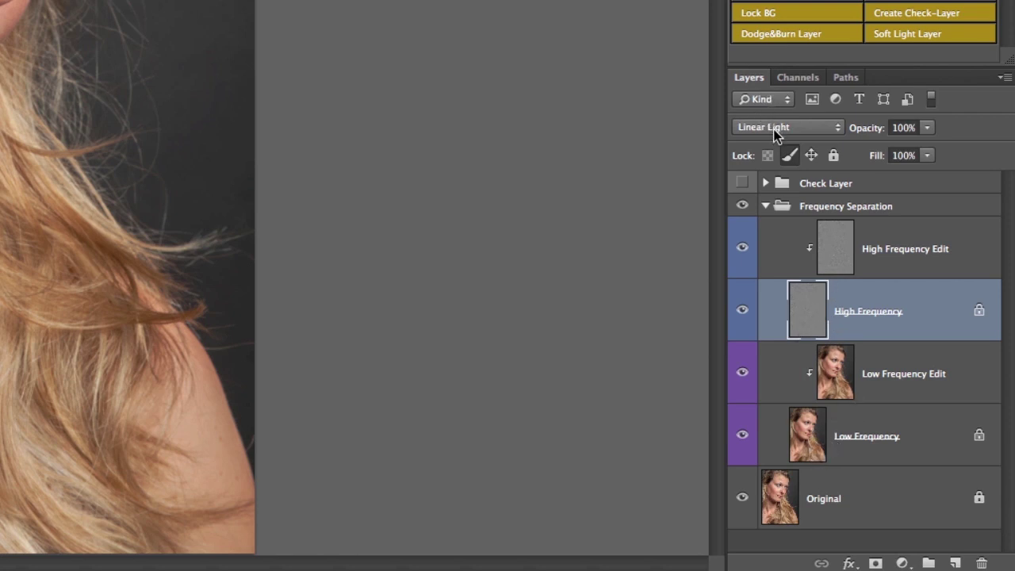
pyautogui.click(908, 420)
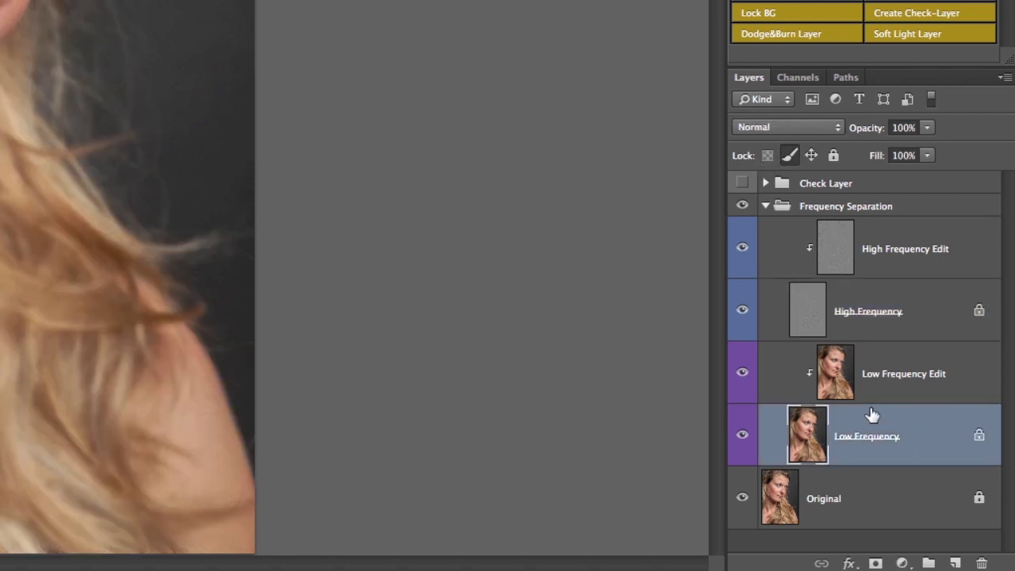
pyautogui.click(890, 399)
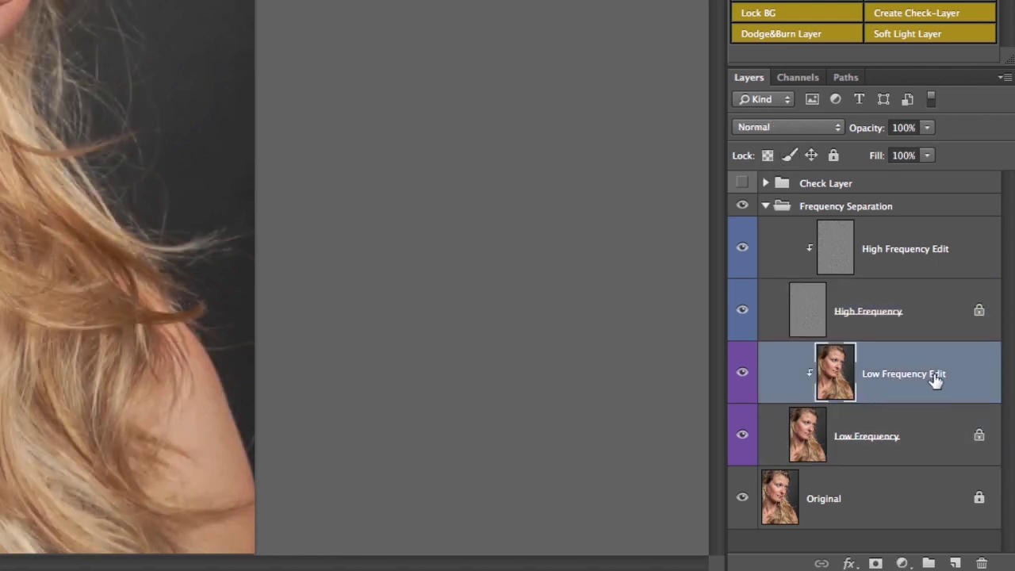
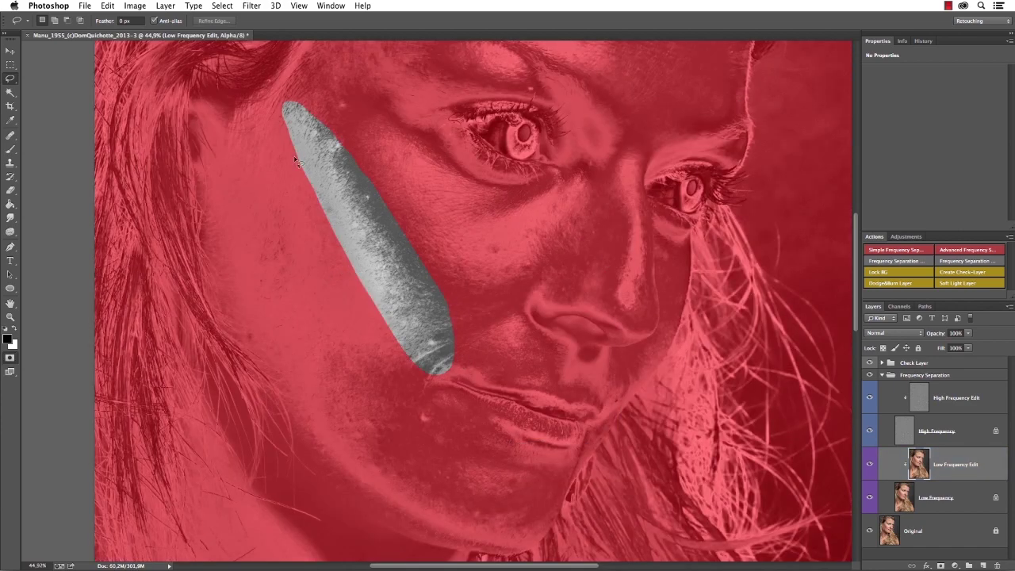
# - Soften the edge of the cheek area's Quick Mask with Gaussian Blur and turn the mask back into a selection
pyautogui.click(250, 6)
pyautogui.moveTo(309, 140)
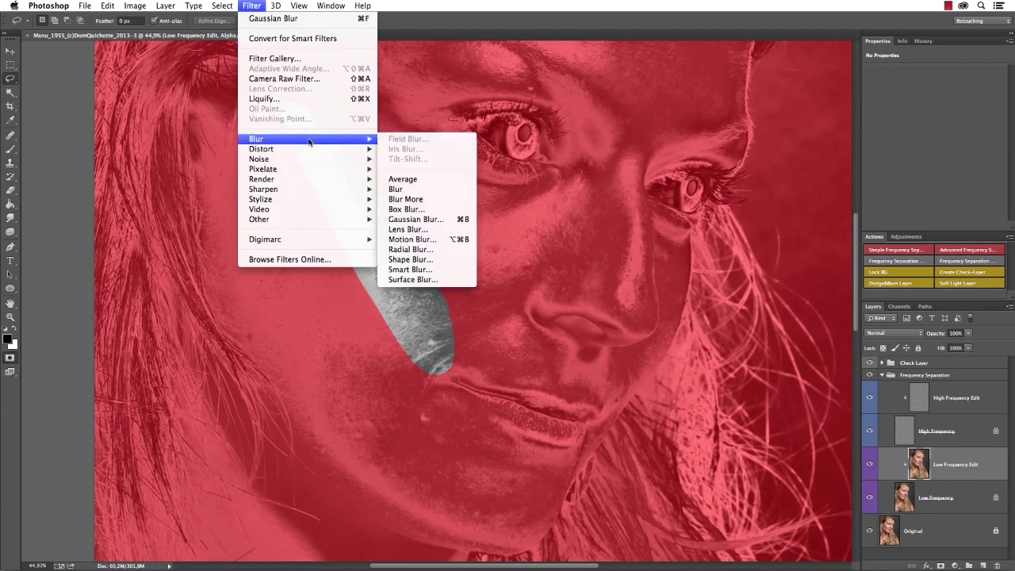
pyautogui.click(463, 224)
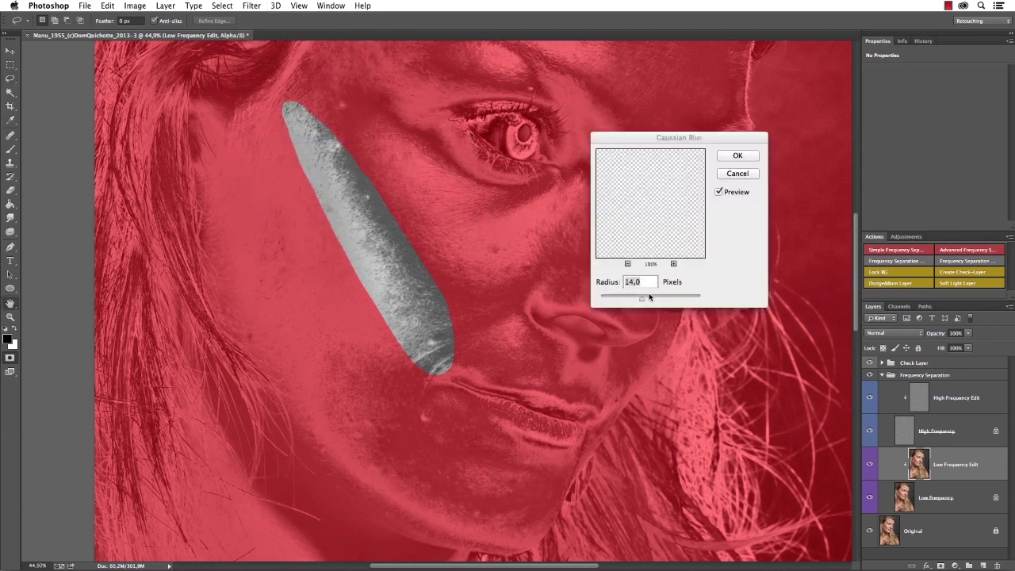
pyautogui.moveTo(642, 295); pyautogui.dragTo(641, 299)
pyautogui.click(739, 157)
pyautogui.press('l')
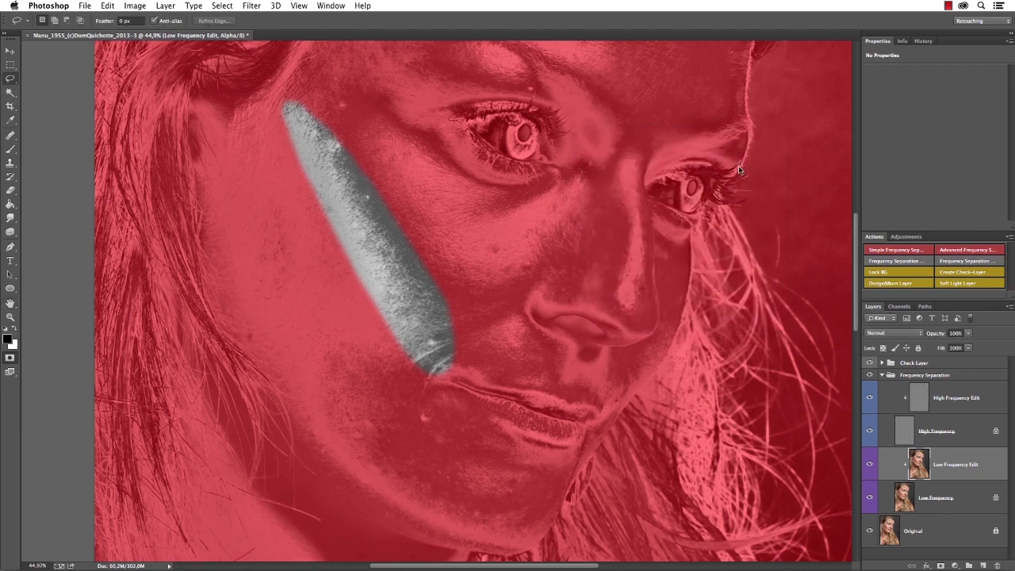
pyautogui.press('q')
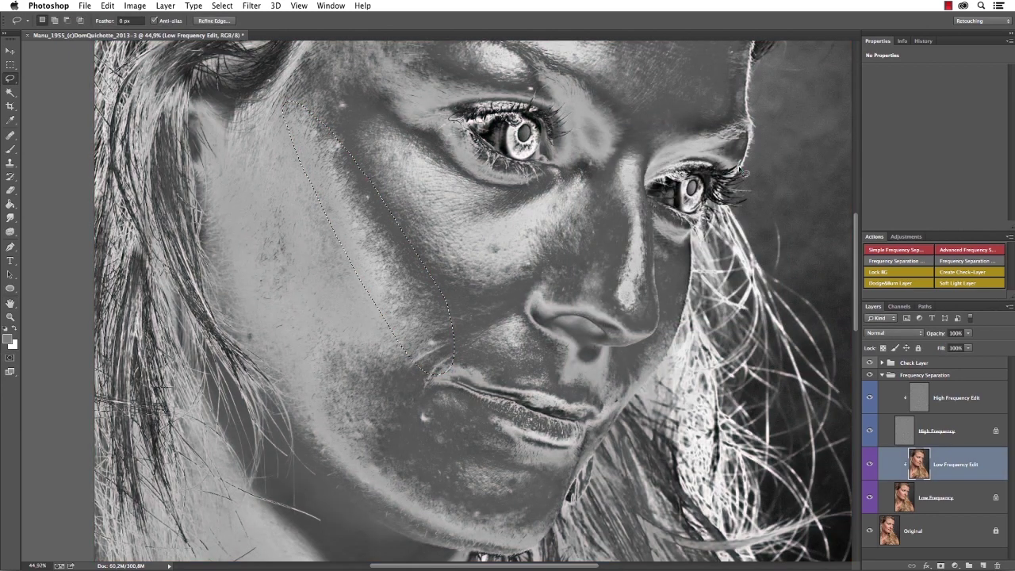
# - Apply Motion Blur at a 57° angle and 119 pixels distance to the selected cheek area, hiding the selection outline and comparing the preview
pyautogui.click(251, 6)
pyautogui.moveTo(333, 142)
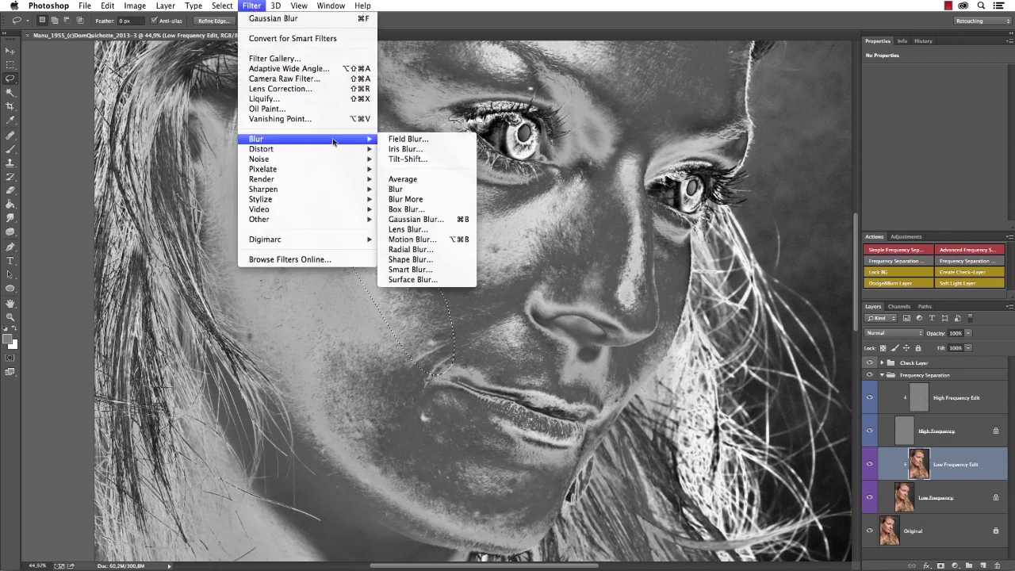
pyautogui.click(465, 240)
pyautogui.moveTo(372, 97); pyautogui.dragTo(625, 86)
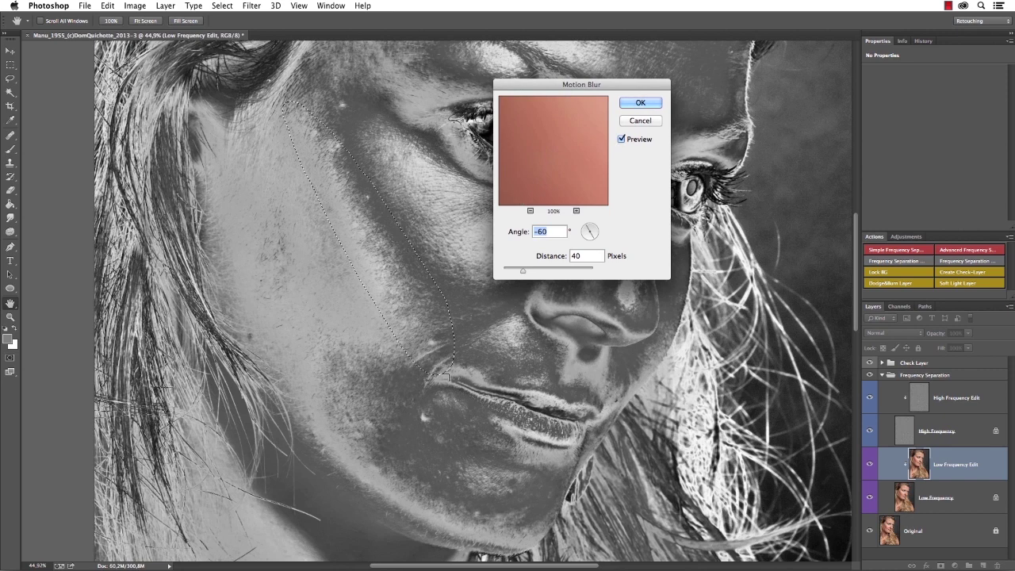
pyautogui.click(594, 237)
pyautogui.moveTo(594, 237); pyautogui.dragTo(585, 245)
pyautogui.press('super+h')
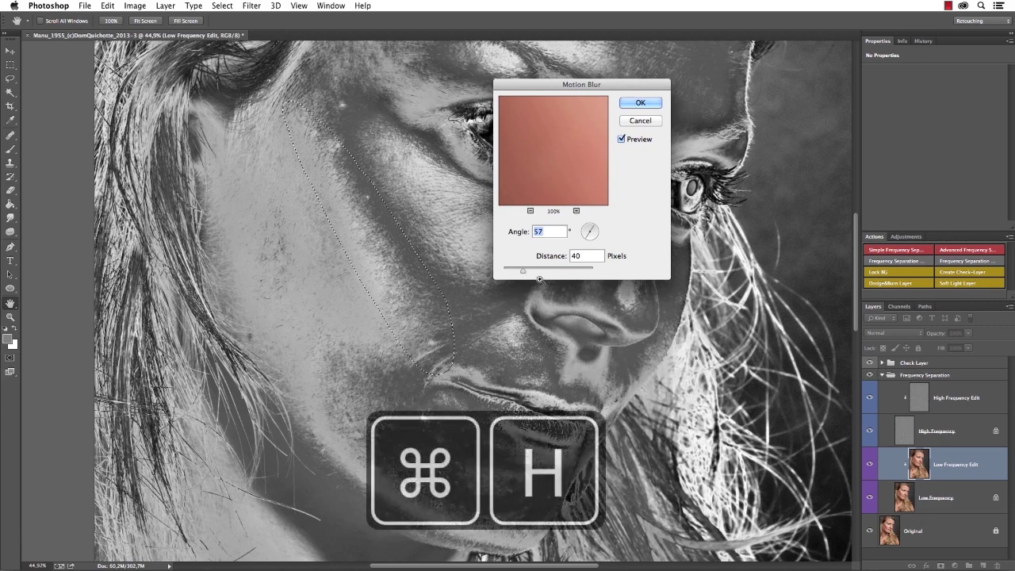
pyautogui.moveTo(524, 272)
pyautogui.mouseDown()
pyautogui.moveTo(556, 267)
pyautogui.moveTo(537, 271)
pyautogui.mouseUp()
pyautogui.click(621, 140)
pyautogui.click(622, 140)
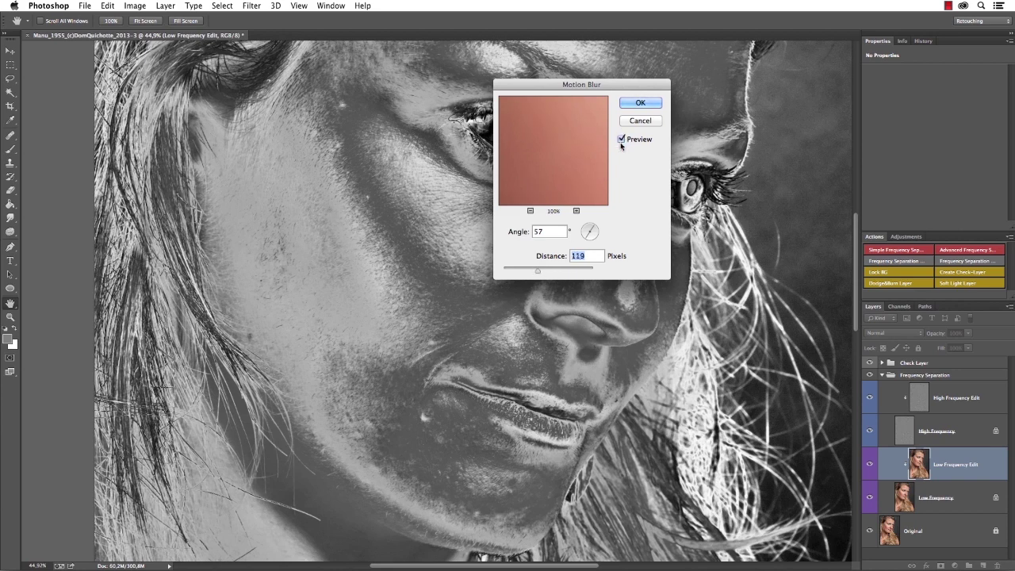
pyautogui.click(634, 103)
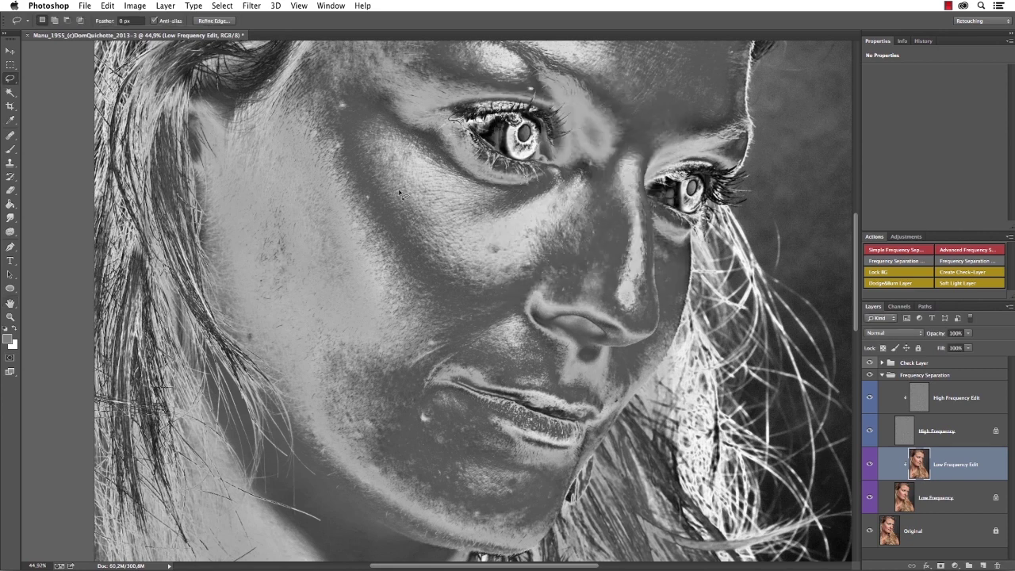
# - Set the Lasso feather to 10 px and outline a small skin area beneath the inner corner of the nearer eye
pyautogui.click(127, 21)
pyautogui.write('1')
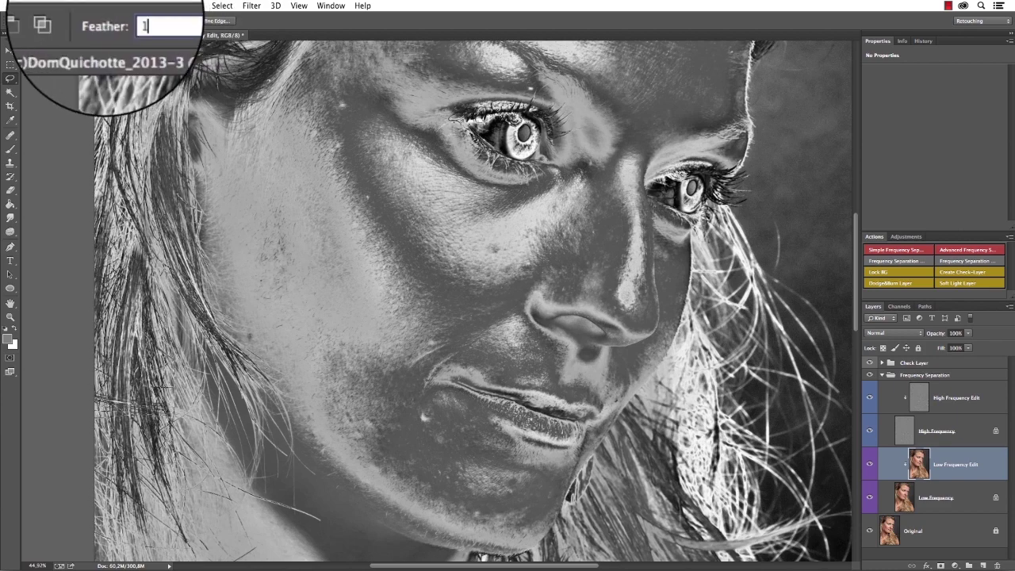
pyautogui.write('0')
pyautogui.press('Return')
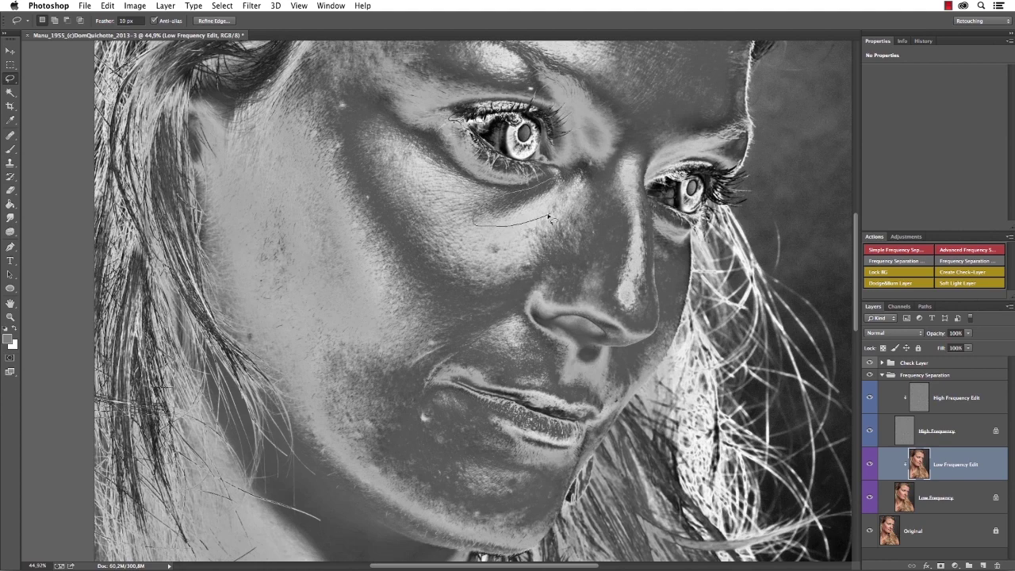
pyautogui.moveTo(571, 193); pyautogui.dragTo(480, 212)
# - Apply Motion Blur at a -58° angle and 187 pixels distance to the area beneath the eye, with the selection outline hidden
pyautogui.press('alt')
pyautogui.press('super+alt+f')
pyautogui.moveTo(585, 82); pyautogui.dragTo(712, 72)
pyautogui.press('super+h')
pyautogui.click(716, 231)
pyautogui.moveTo(716, 231); pyautogui.dragTo(714, 235)
pyautogui.moveTo(659, 257); pyautogui.dragTo(665, 261)
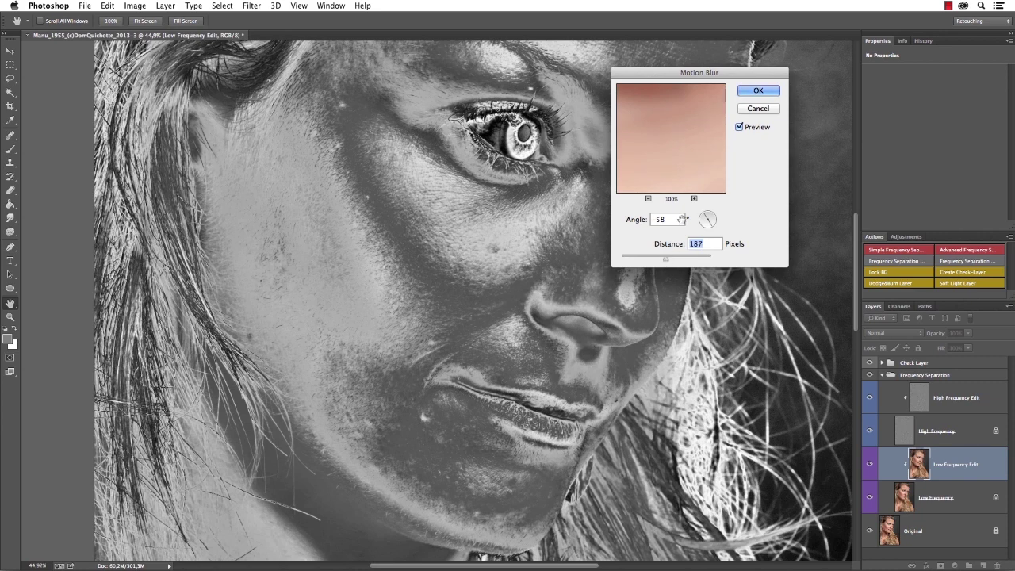
pyautogui.click(757, 92)
# - Select a larger area under the nearer eye, apply Motion Blur with a 101-pixel distance, and deselect
pyautogui.press('l')
pyautogui.moveTo(523, 197)
pyautogui.mouseDown()
pyautogui.moveTo(487, 242)
pyautogui.moveTo(579, 186)
pyautogui.moveTo(547, 189)
pyautogui.mouseUp()
pyautogui.press('alt+super+f')
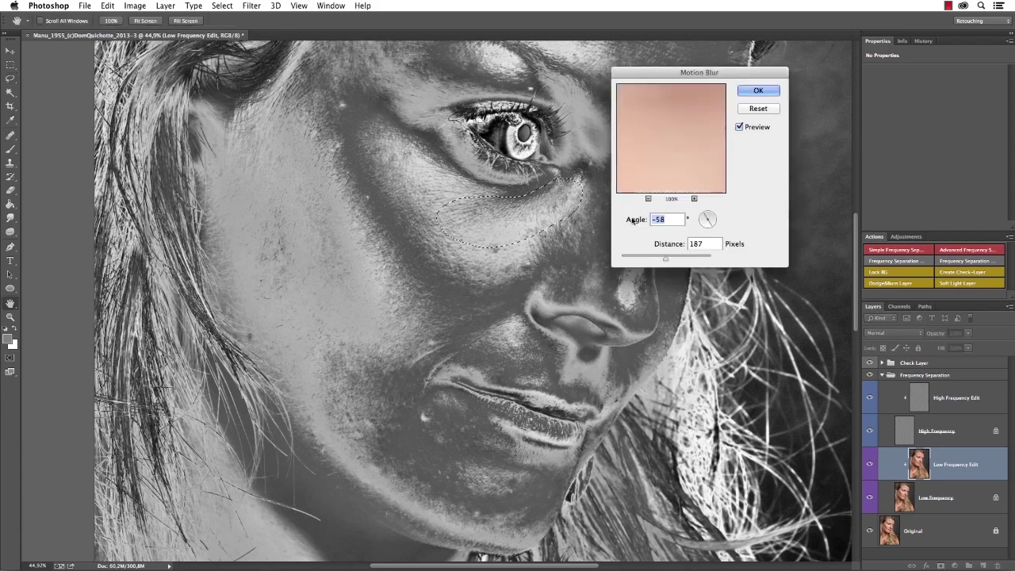
pyautogui.moveTo(663, 259); pyautogui.dragTo(648, 260)
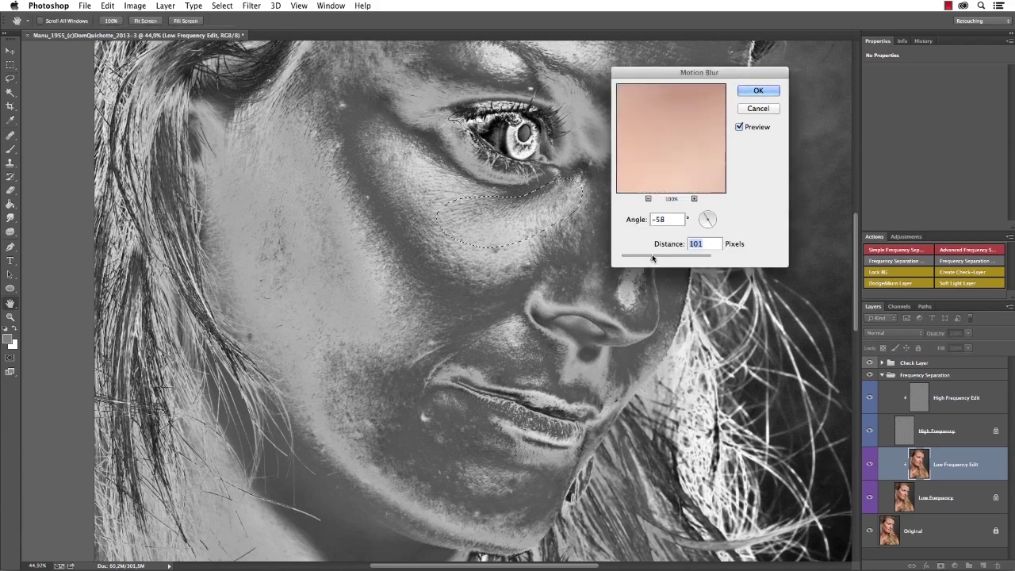
pyautogui.press('Return')
pyautogui.hotkey('ctrl', 'd')
pyautogui.click(251, 5)
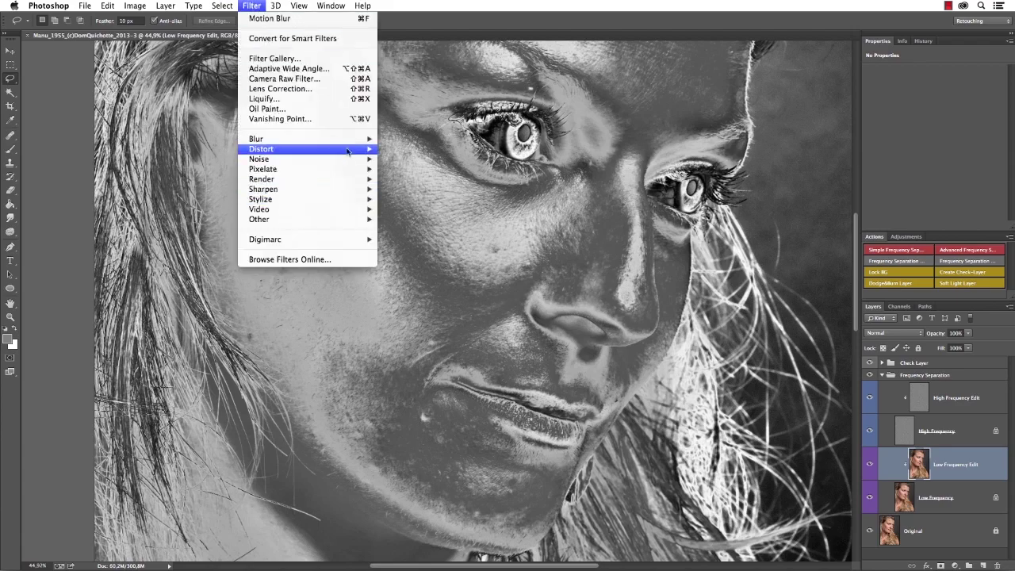
pyautogui.moveTo(344, 150)
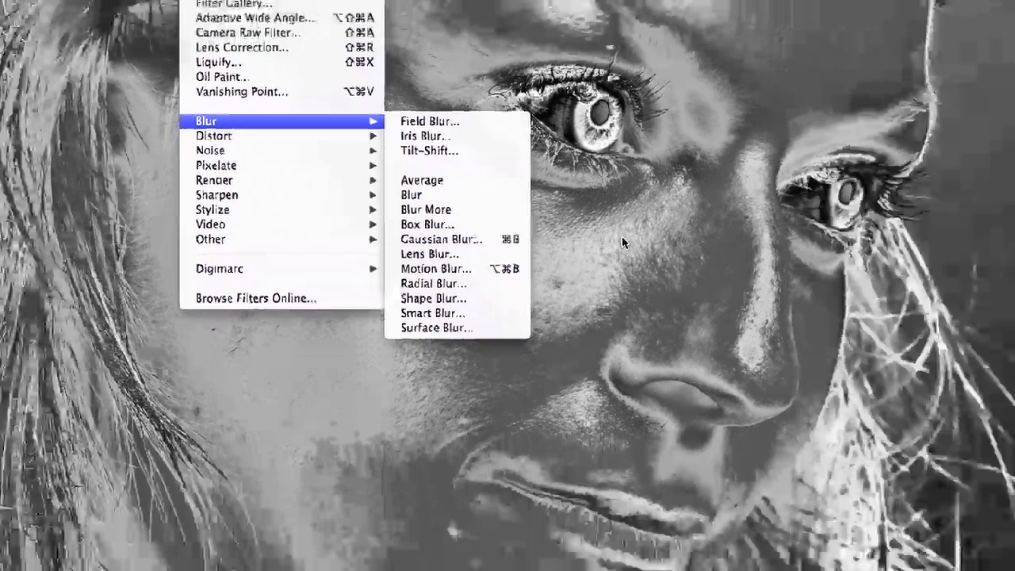
pyautogui.click(760, 268)
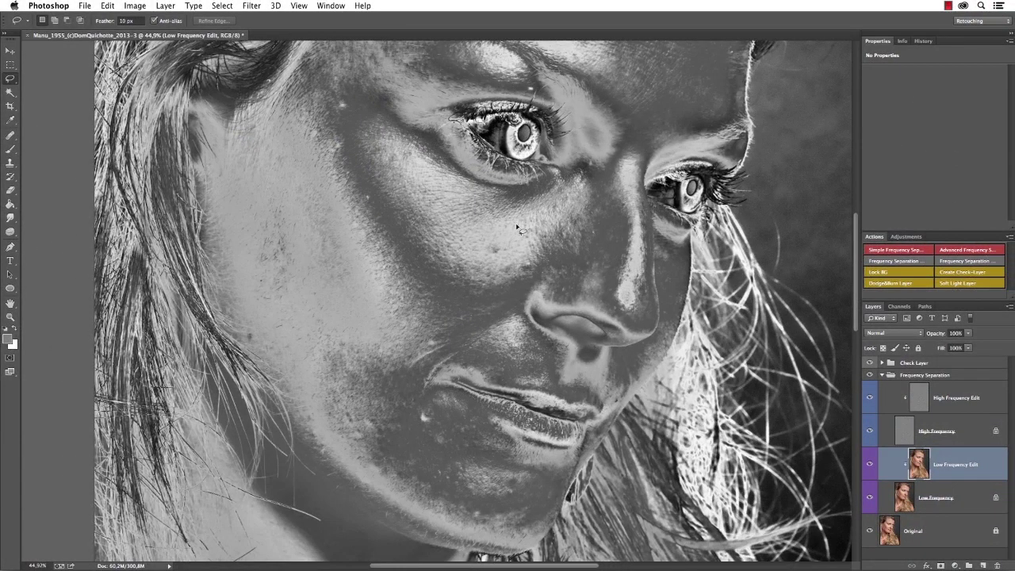
# - Select the lower cheek beside the mouth, soften it with a 43.0-pixel Gaussian Blur, and deselect
pyautogui.moveTo(339, 316); pyautogui.dragTo(301, 340)
pyautogui.moveTo(402, 345); pyautogui.dragTo(353, 318)
pyautogui.press('alt+super+f')
pyautogui.moveTo(651, 295); pyautogui.dragTo(653, 297)
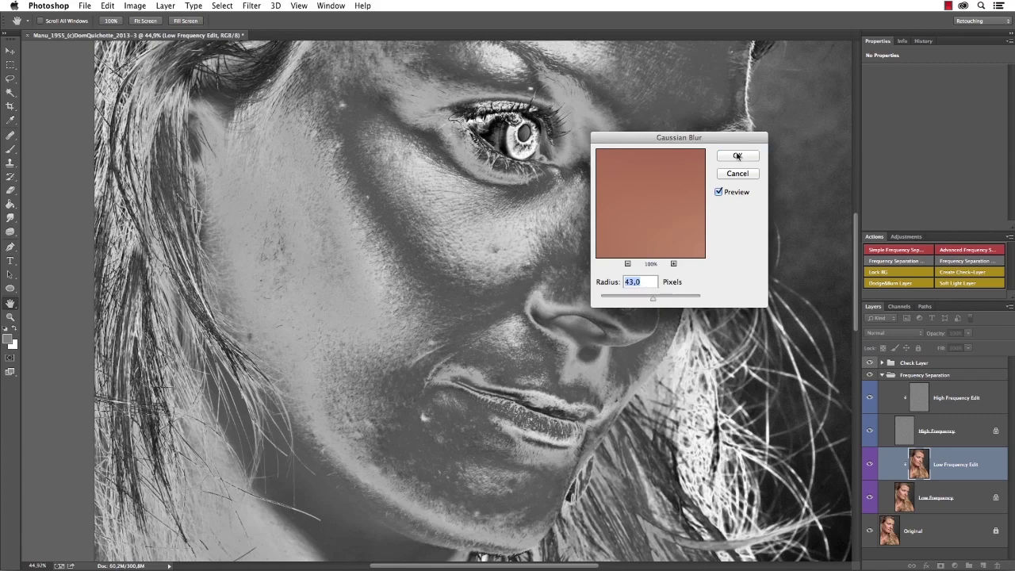
pyautogui.click(737, 156)
pyautogui.press('super+d')
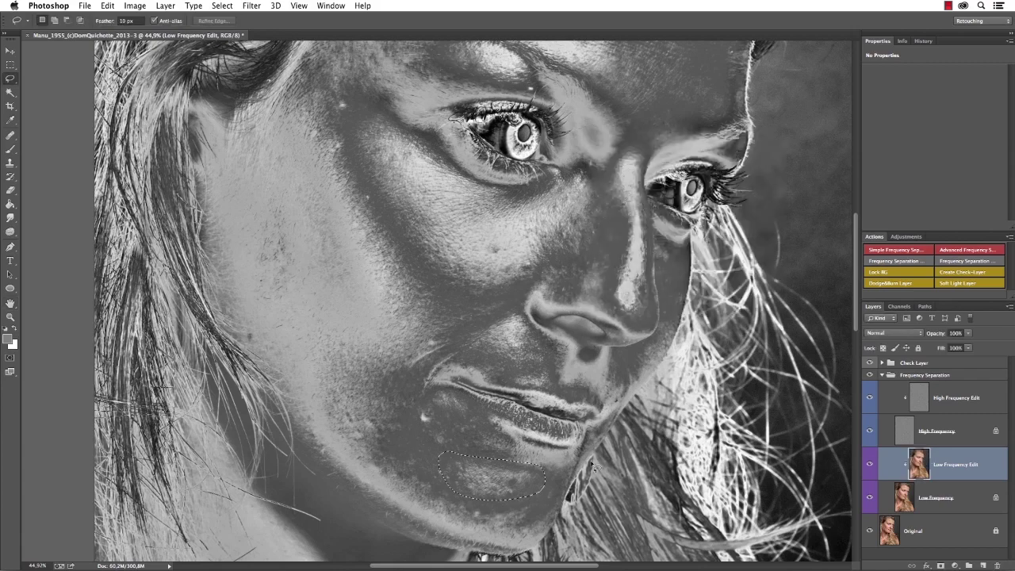
# - Soften the selected chin area below the lips with Gaussian Blur and clear the selection
pyautogui.press('super+alt+f')
pyautogui.moveTo(645, 298); pyautogui.dragTo(642, 296)
pyautogui.click(731, 155)
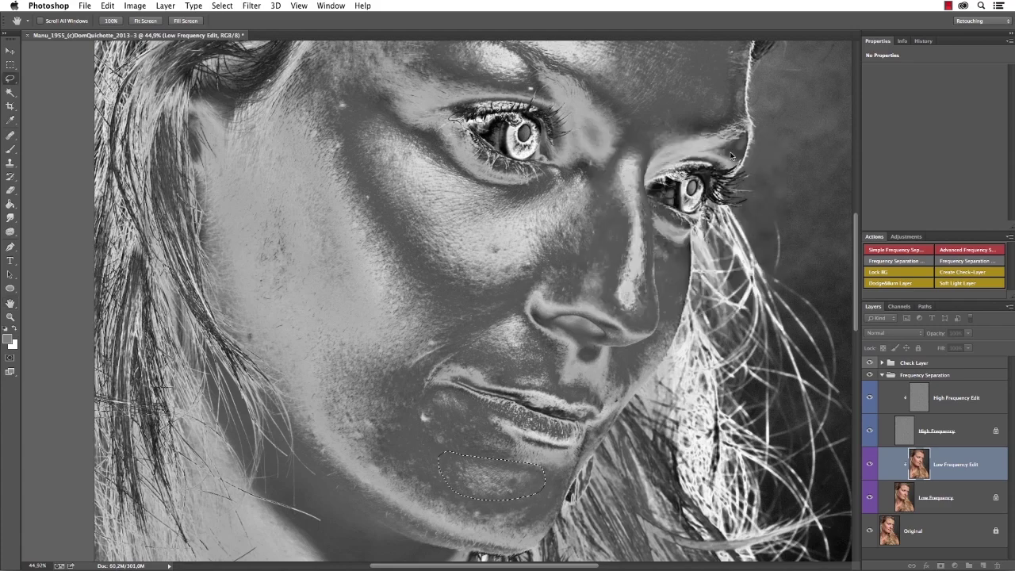
pyautogui.press('super+d')
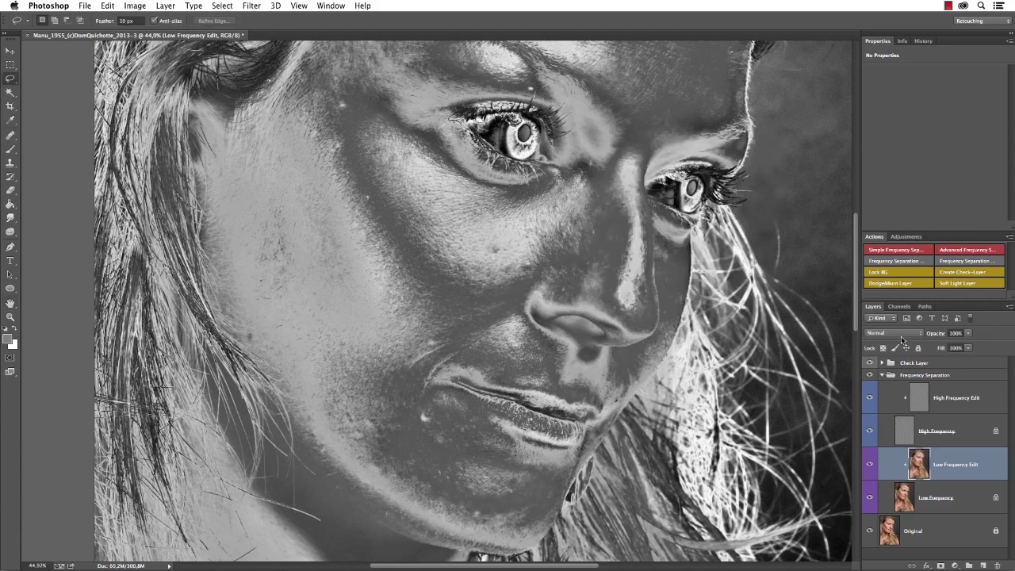
# - Toggle the Low Frequency Edit layer's visibility to compare the blurred skin areas before and after
pyautogui.click(871, 459)
pyautogui.click(872, 461)
pyautogui.click(872, 461)
pyautogui.click(873, 457)
# - Set up the Mixer Brush with Wet, Load and Mix at 30% and Flow at 75%
pyautogui.click(10, 149)
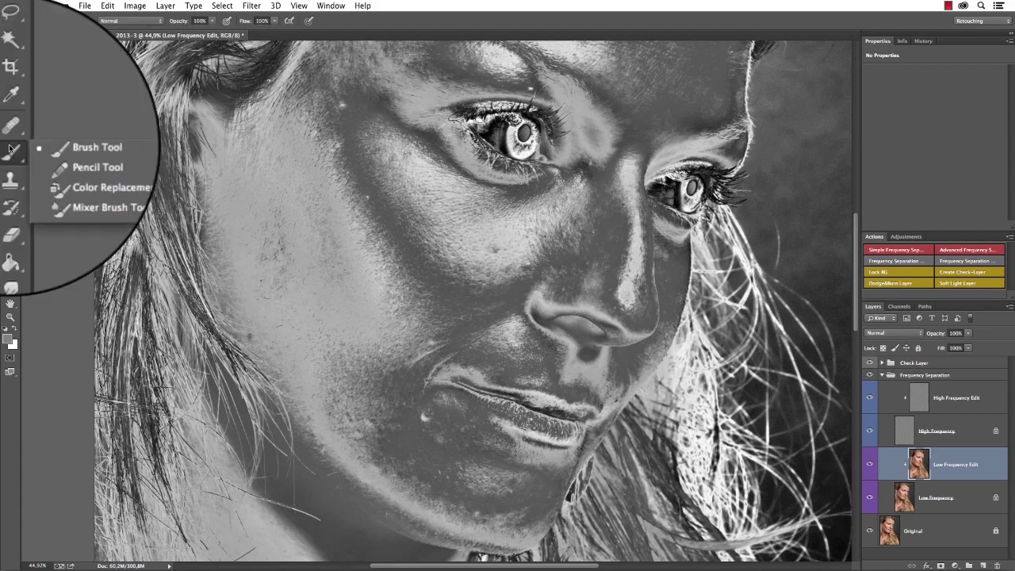
pyautogui.click(56, 177)
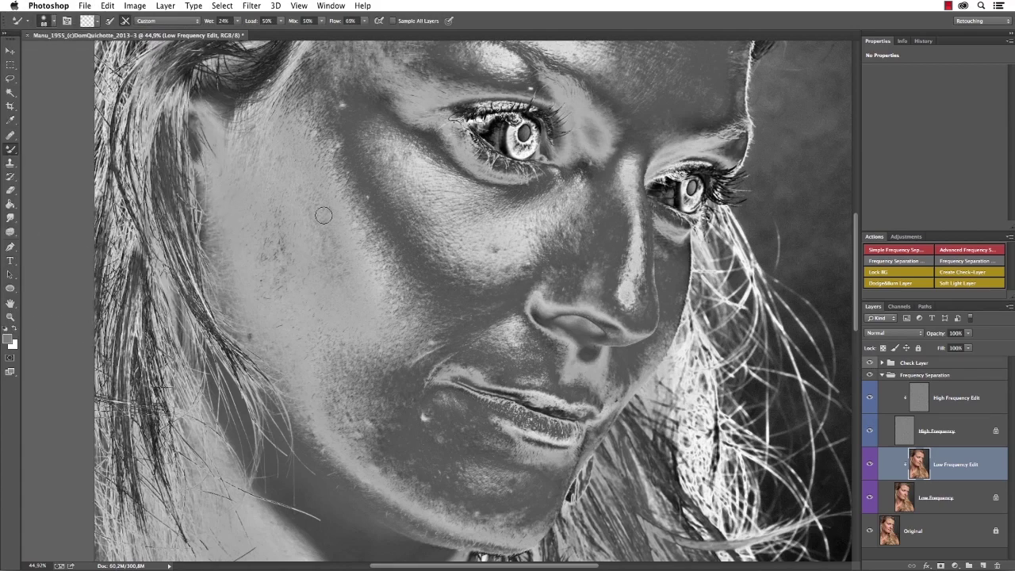
pyautogui.moveTo(495, 260)
pyautogui.mouseDown()
pyautogui.moveTo(523, 260)
pyautogui.moveTo(495, 264)
pyautogui.mouseUp()
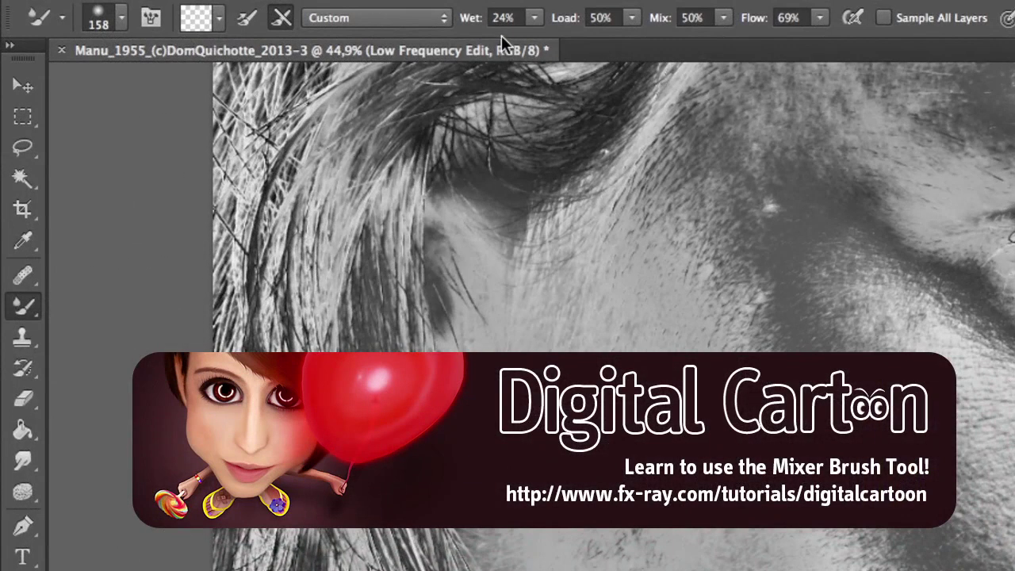
pyautogui.click(502, 17)
pyautogui.write('30')
pyautogui.press('Tab')
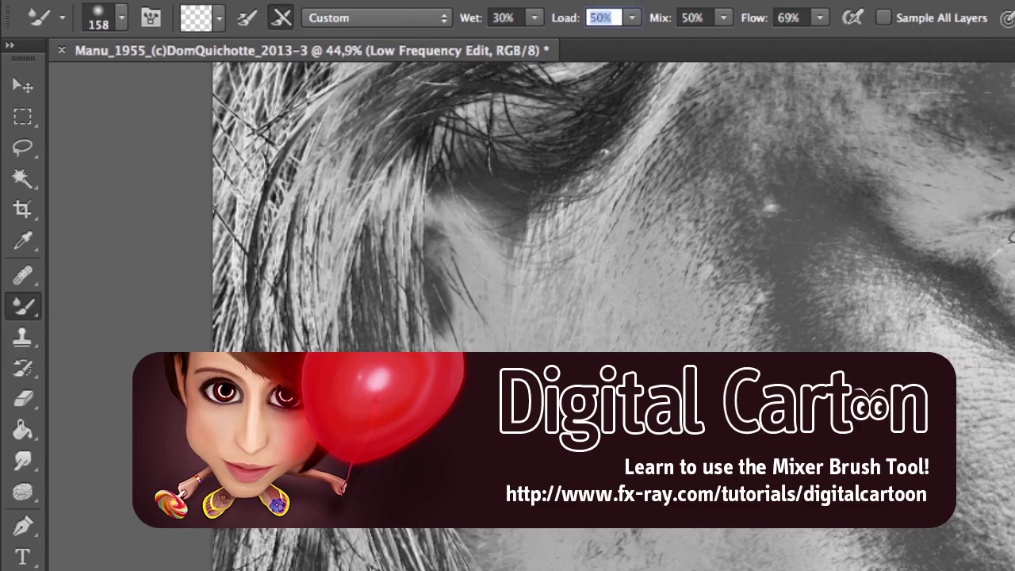
pyautogui.write('30')
pyautogui.press('Tab')
pyautogui.write('30')
pyautogui.press('Tab')
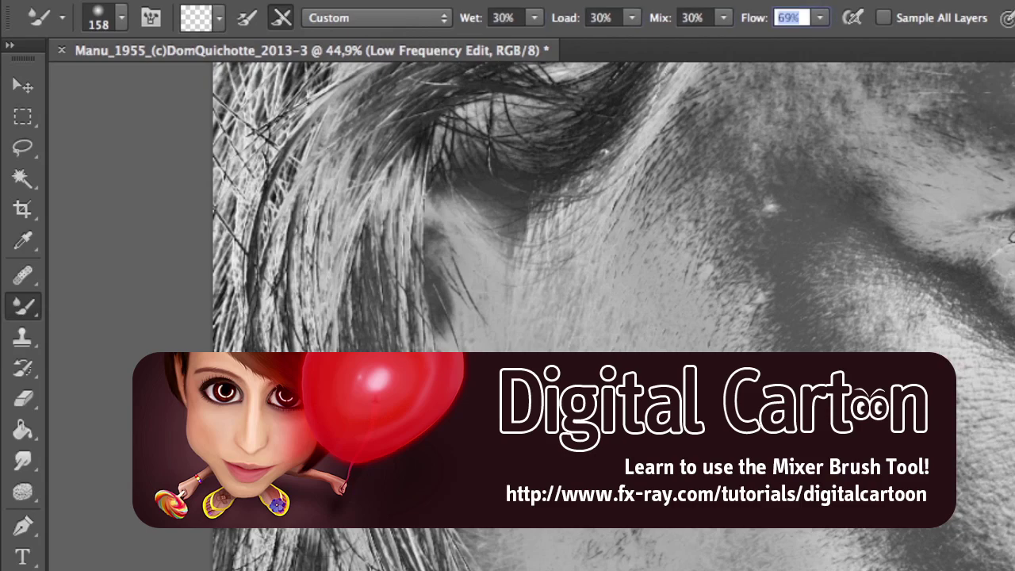
pyautogui.write('75')
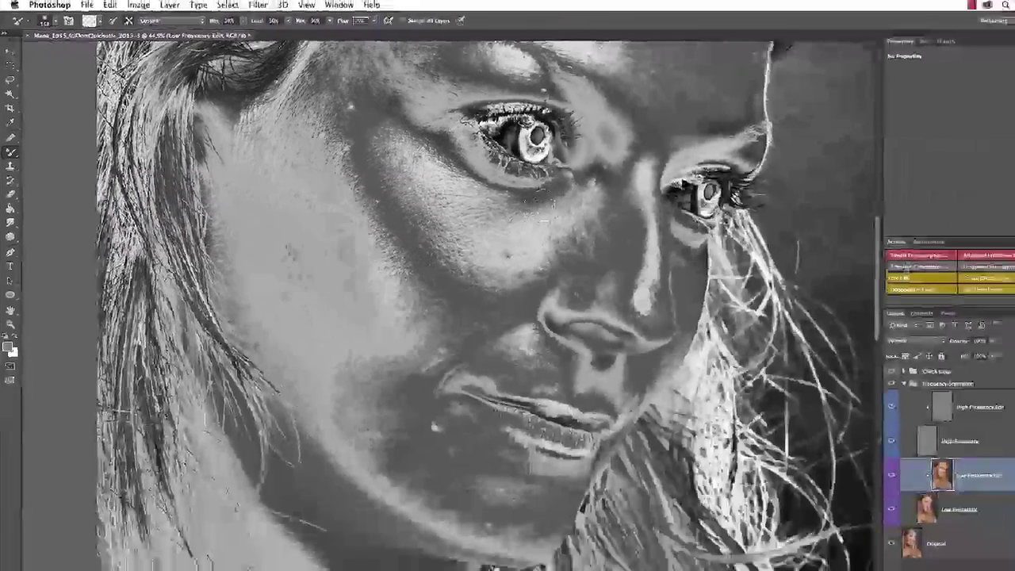
pyautogui.press('Return')
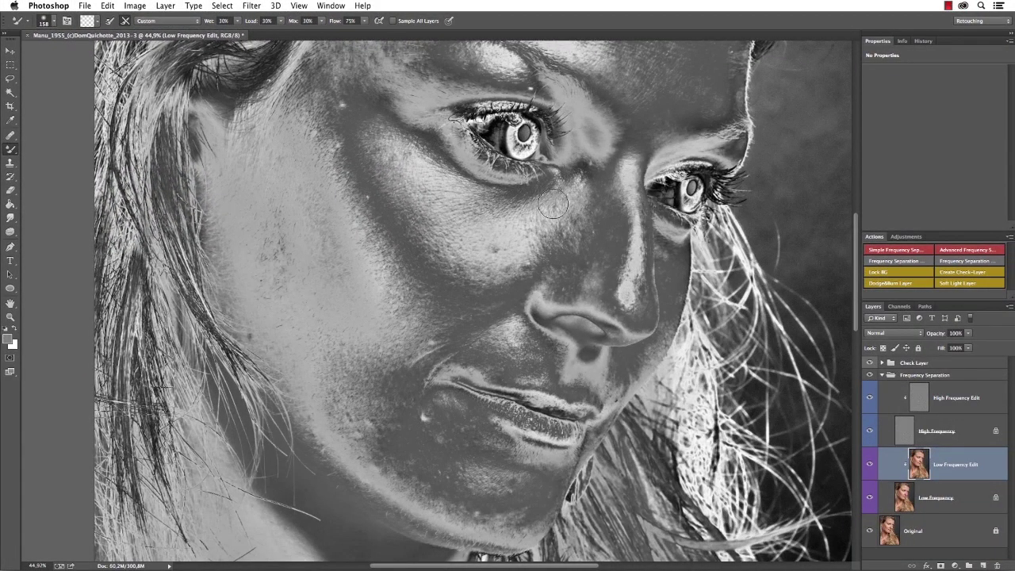
# - Blend the skin tones under the nearer eye and on the cheek beside the nose with Mixer Brush strokes
pyautogui.moveTo(536, 207); pyautogui.dragTo(550, 187)
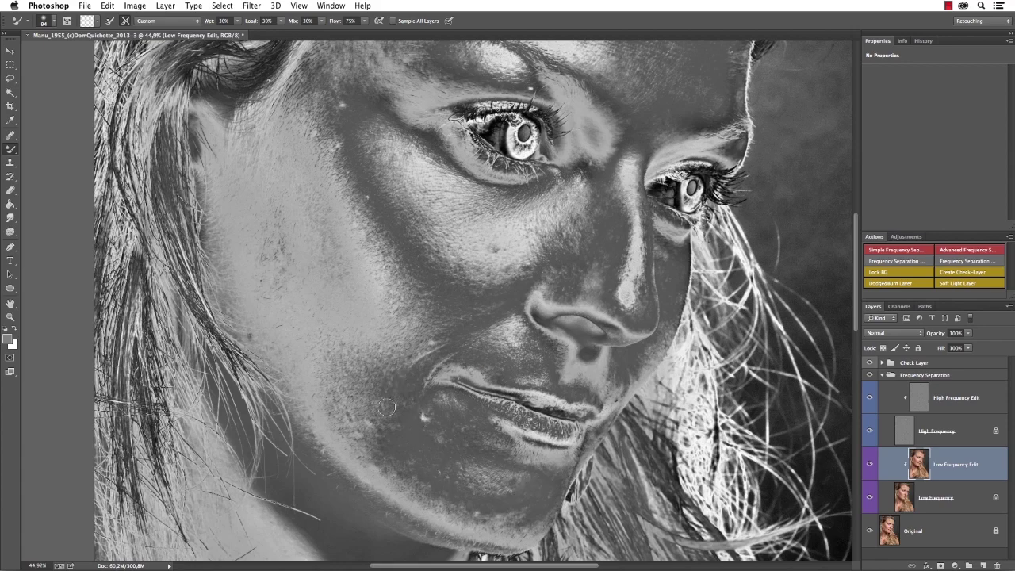
pyautogui.moveTo(507, 216); pyautogui.dragTo(527, 206)
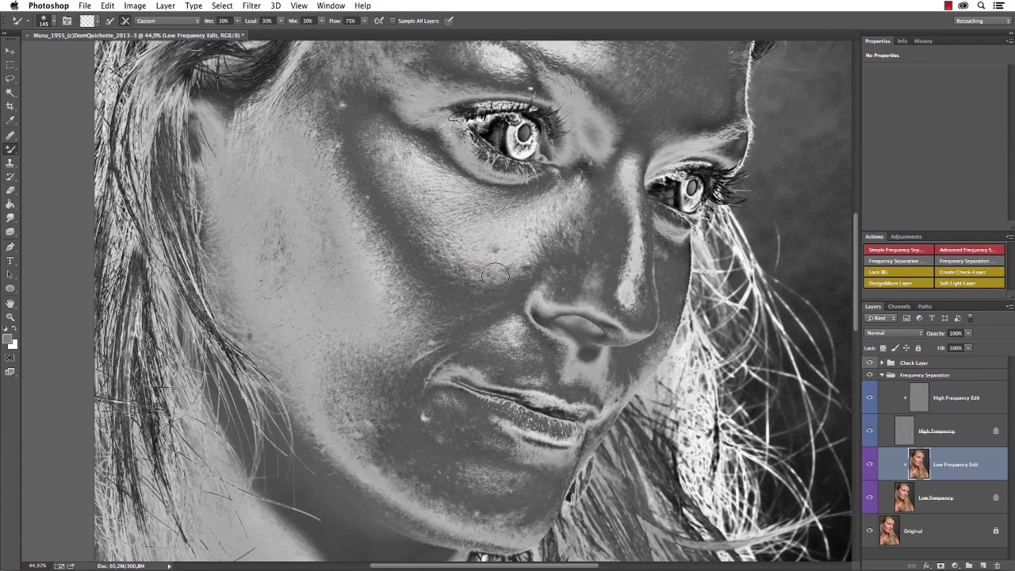
pyautogui.moveTo(502, 293)
pyautogui.mouseDown()
pyautogui.moveTo(485, 293)
pyautogui.moveTo(494, 272)
pyautogui.moveTo(489, 280)
pyautogui.mouseUp()
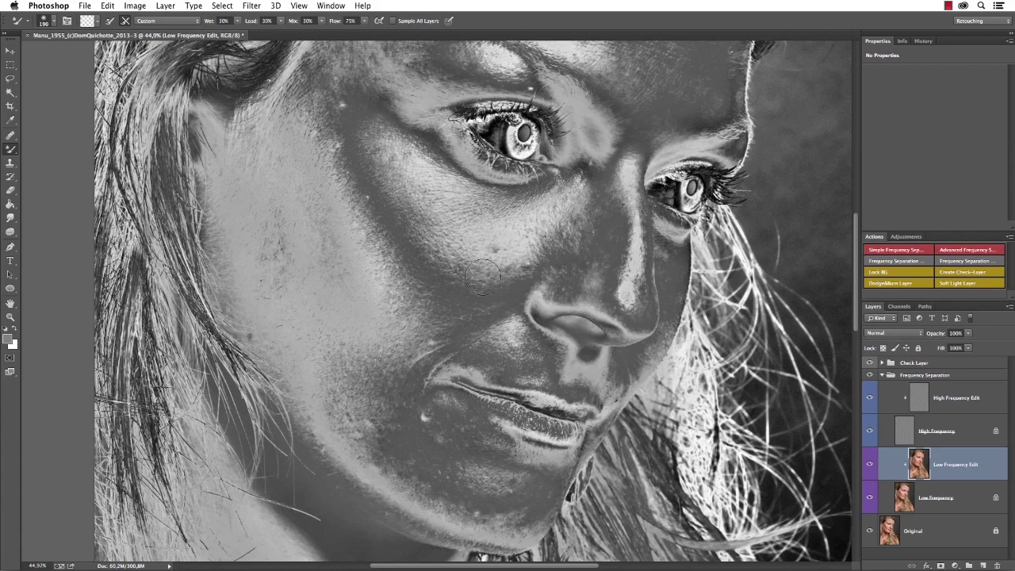
# - Toggle the Low Frequency Edit layer's visibility to compare the Mixer Brush retouching on the cheek
pyautogui.click(872, 462)
pyautogui.click(872, 462)
pyautogui.click(872, 462)
# - Hide the Check Layer group and compare the forehead and face in colour with Low Frequency Edit off and on
pyautogui.moveTo(637, 130); pyautogui.dragTo(552, 516)
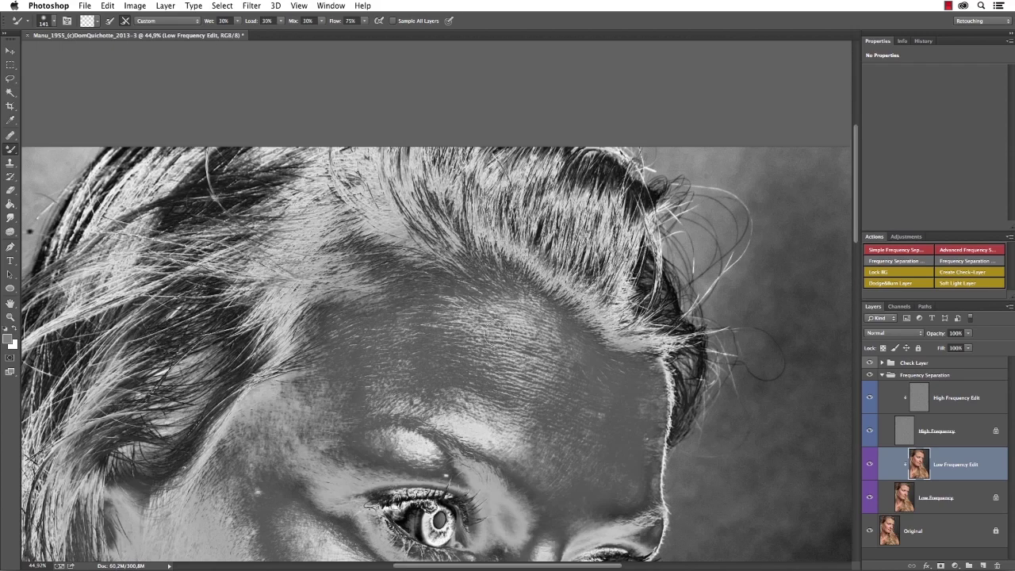
pyautogui.scroll(-5, 509, 416)
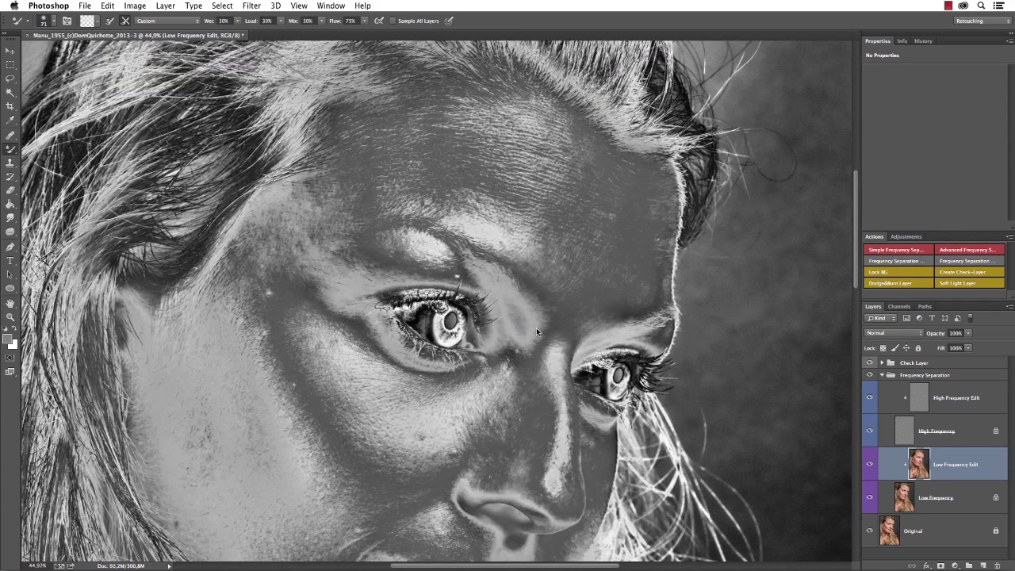
pyautogui.click(867, 467)
pyautogui.click(867, 467)
pyautogui.click(869, 363)
pyautogui.click(869, 467)
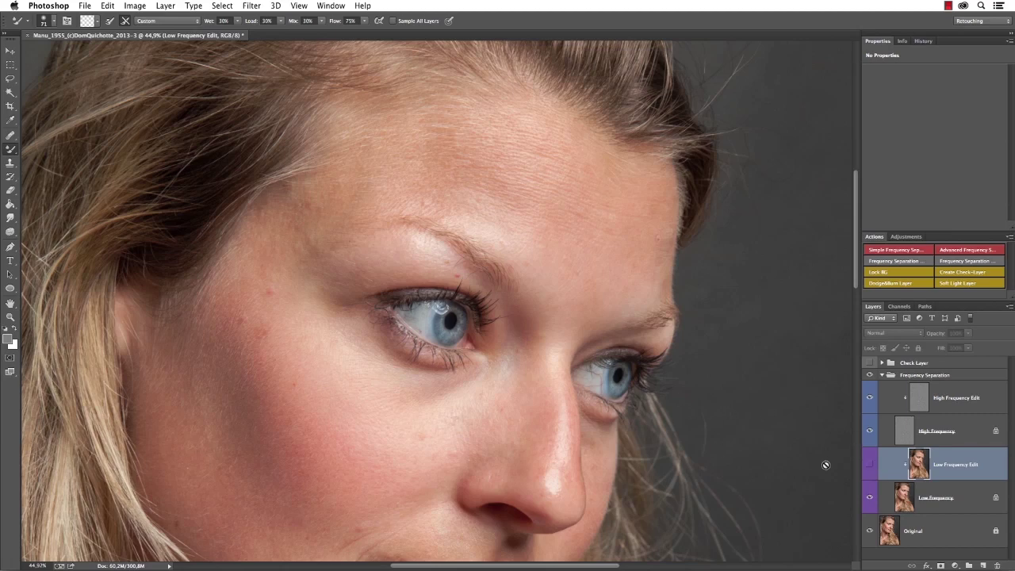
pyautogui.click(869, 467)
pyautogui.moveTo(535, 373); pyautogui.dragTo(541, 205)
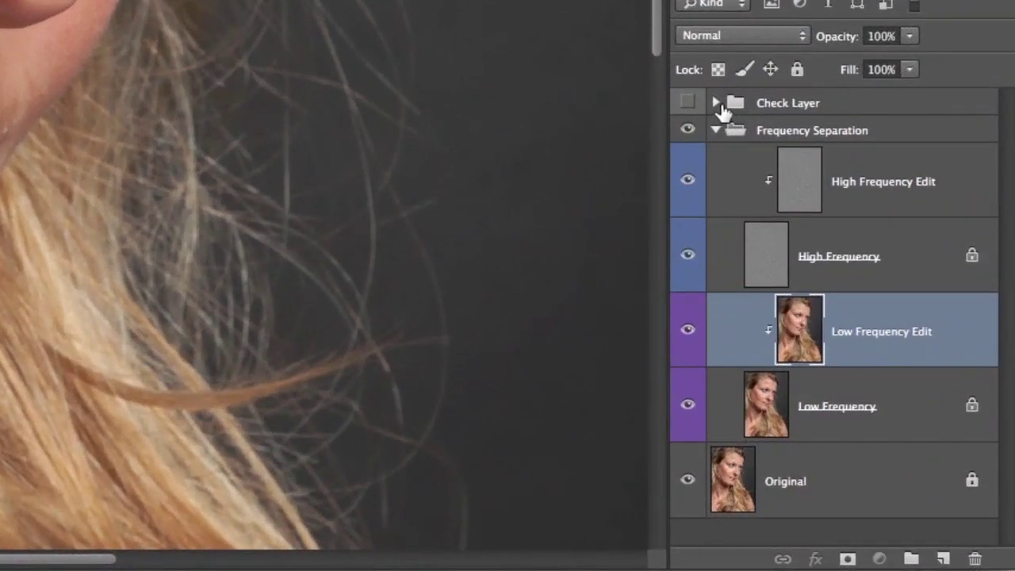
# - Show only Skin Blemish in the Check Layer group and set its Channel Mixer red value to -100%
pyautogui.click(882, 363)
pyautogui.click(687, 102)
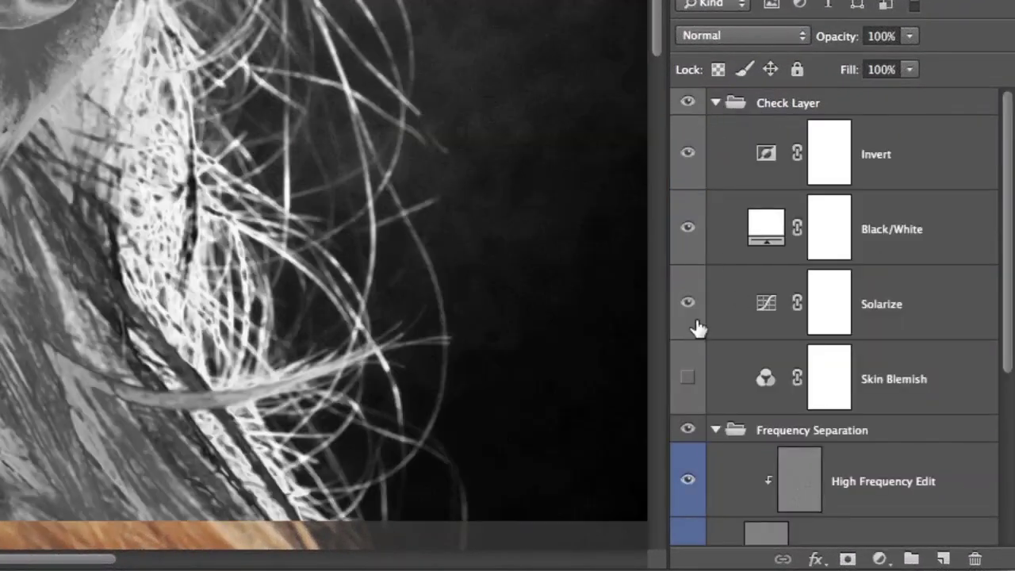
pyautogui.click(689, 373)
pyautogui.moveTo(688, 304); pyautogui.dragTo(688, 165)
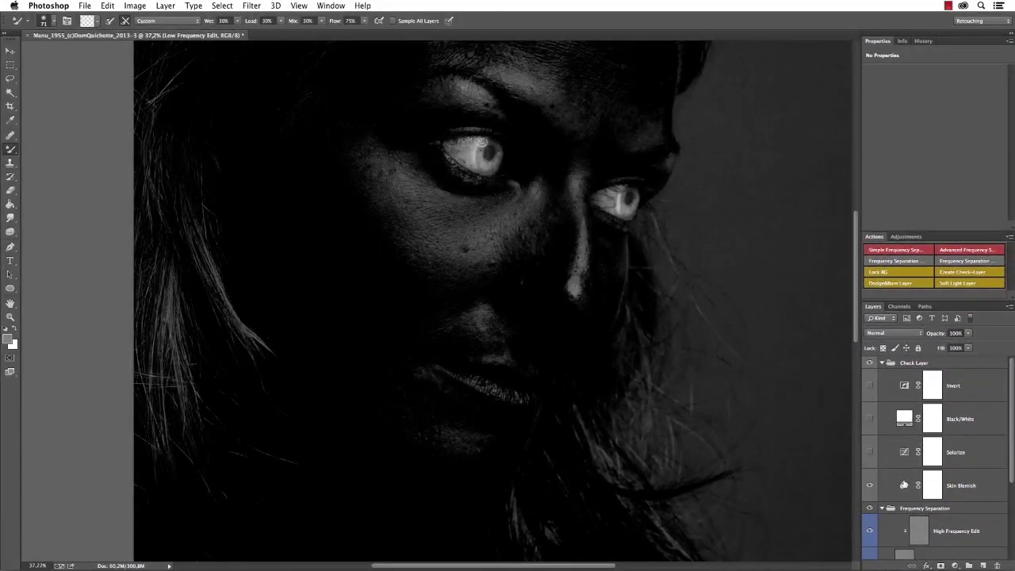
pyautogui.click(903, 484)
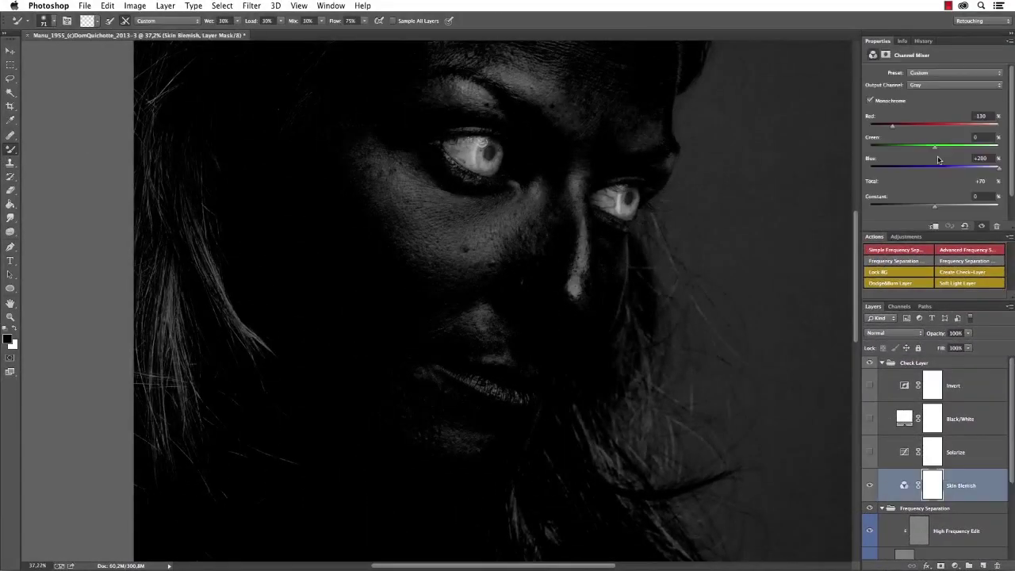
pyautogui.moveTo(907, 127); pyautogui.dragTo(902, 128)
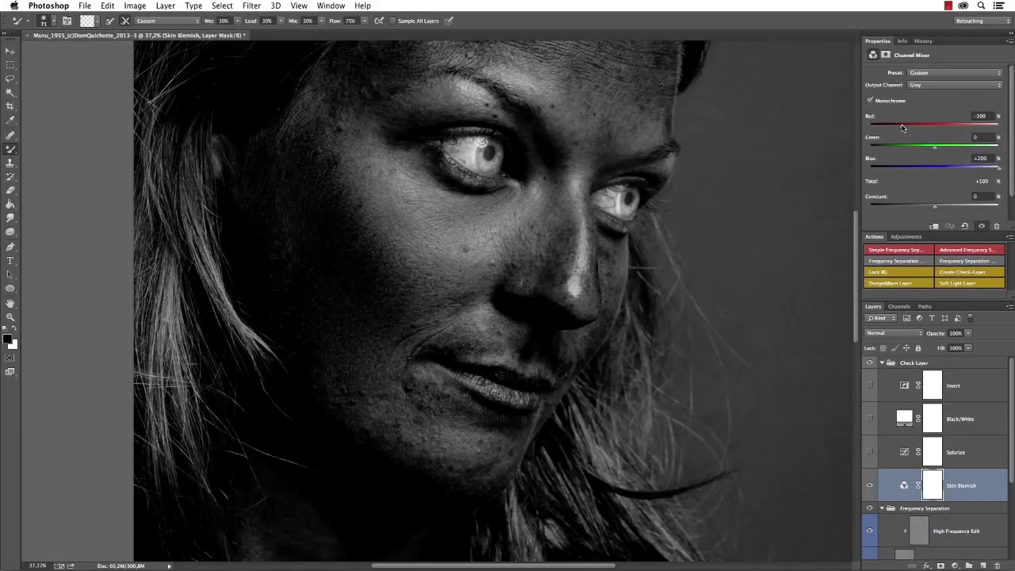
# - Collapse the Check Layer group, select the High Frequency Edit layer and activate the Healing Brush Tool
pyautogui.click(881, 362)
pyautogui.click(967, 407)
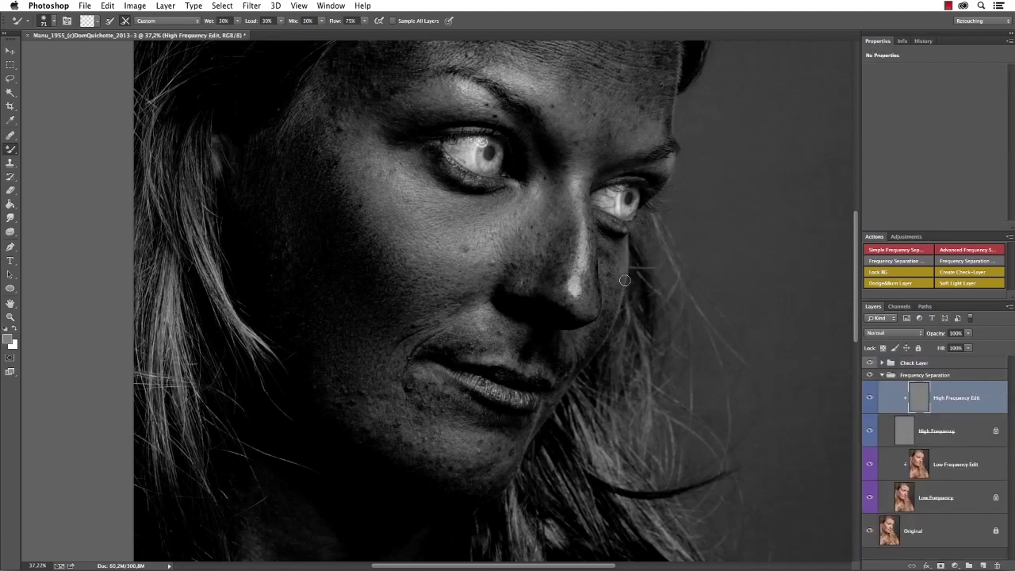
pyautogui.click(9, 136)
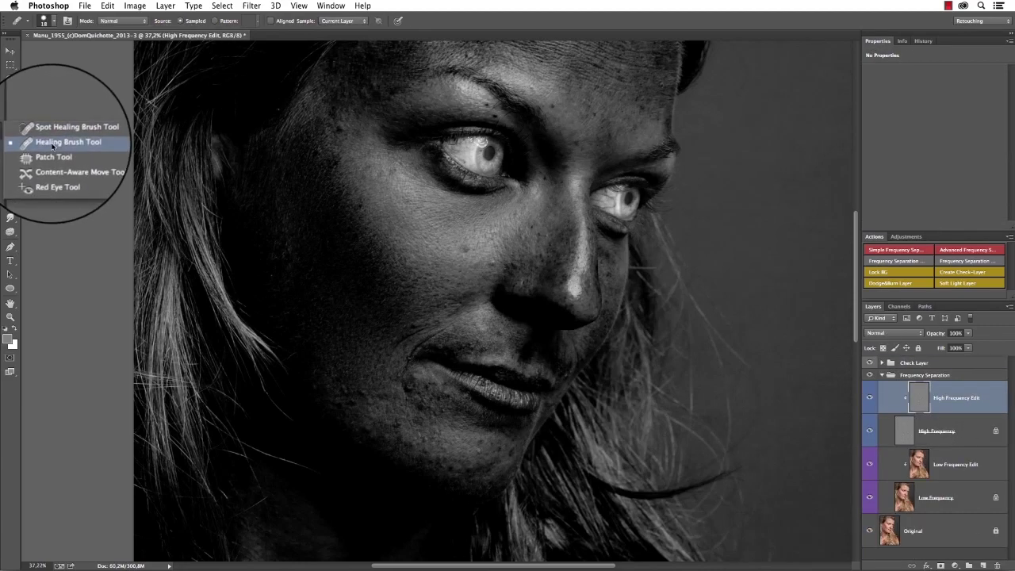
pyautogui.click(89, 143)
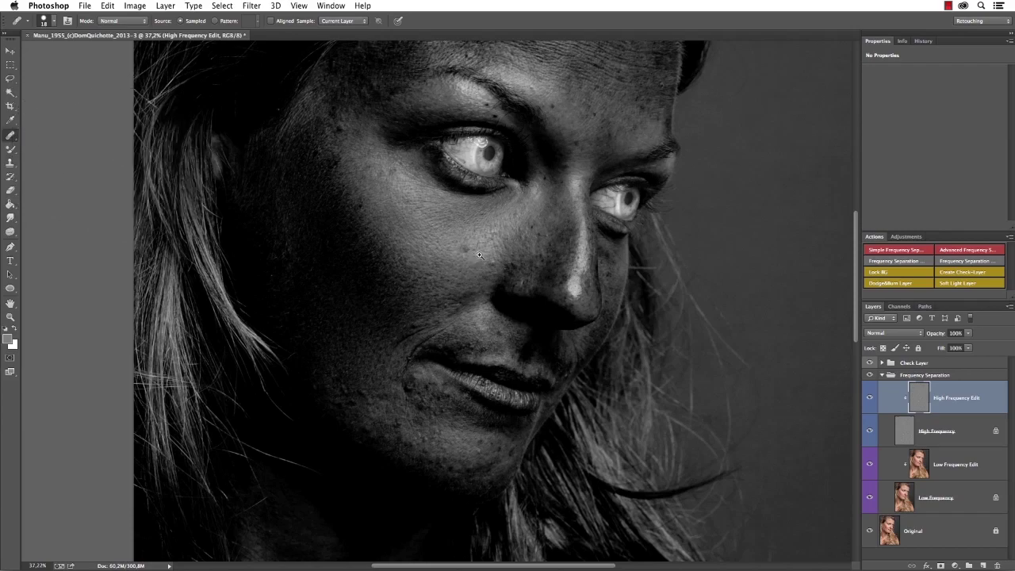
# - Heal the dark blemishes on the cheek below the nearer eye with samples of clean neighbouring skin texture
pyautogui.scroll(5, 479, 255)
pyautogui.keyDown('alt'); pyautogui.click(432, 198); pyautogui.keyUp('alt')
pyautogui.click(455, 230)
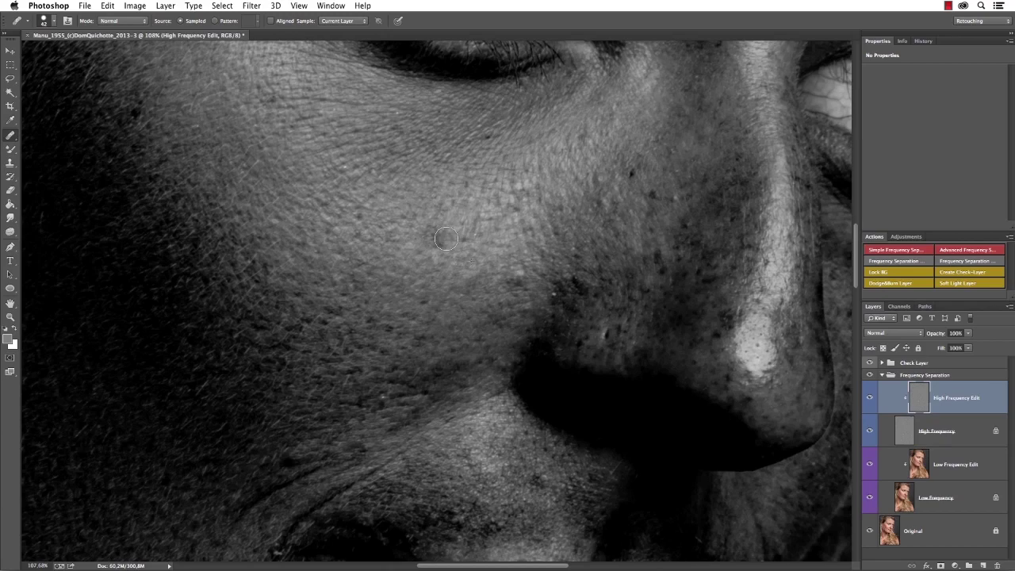
pyautogui.keyDown('alt'); pyautogui.click(391, 253); pyautogui.keyUp('alt')
pyautogui.moveTo(441, 244); pyautogui.dragTo(436, 235)
pyautogui.keyDown('alt'); pyautogui.click(479, 247); pyautogui.keyUp('alt')
pyautogui.click(463, 239)
pyautogui.click(519, 279)
# - Heal the small dark spots on the side of the nose
pyautogui.click(633, 172)
pyautogui.click(652, 193)
pyautogui.click(674, 199)
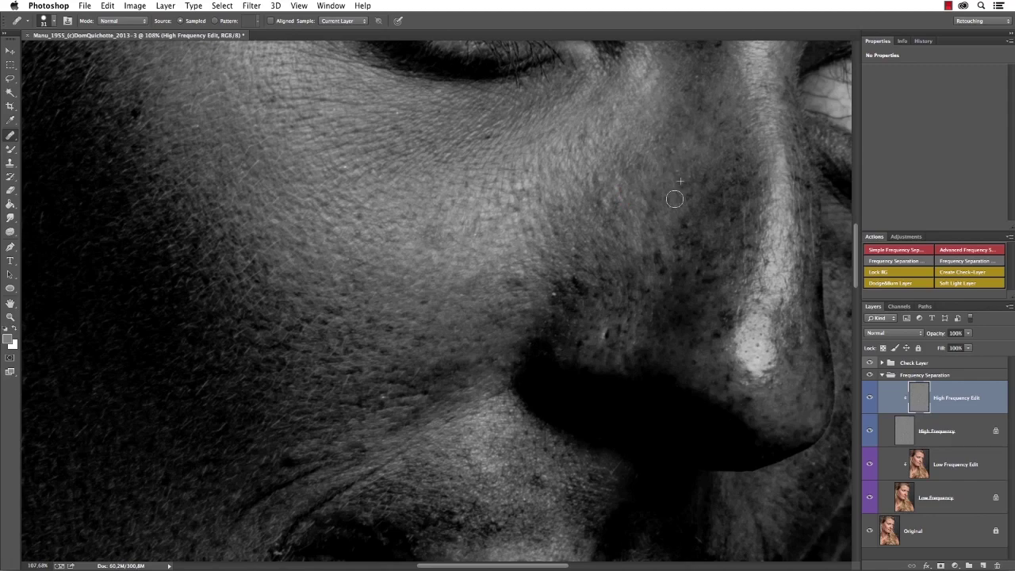
# - Heal the small spots around the outer corner of the nearer eye, adjusting the Healing Brush size for fine details
pyautogui.moveTo(392, 199); pyautogui.dragTo(385, 199)
pyautogui.moveTo(394, 162); pyautogui.dragTo(557, 349)
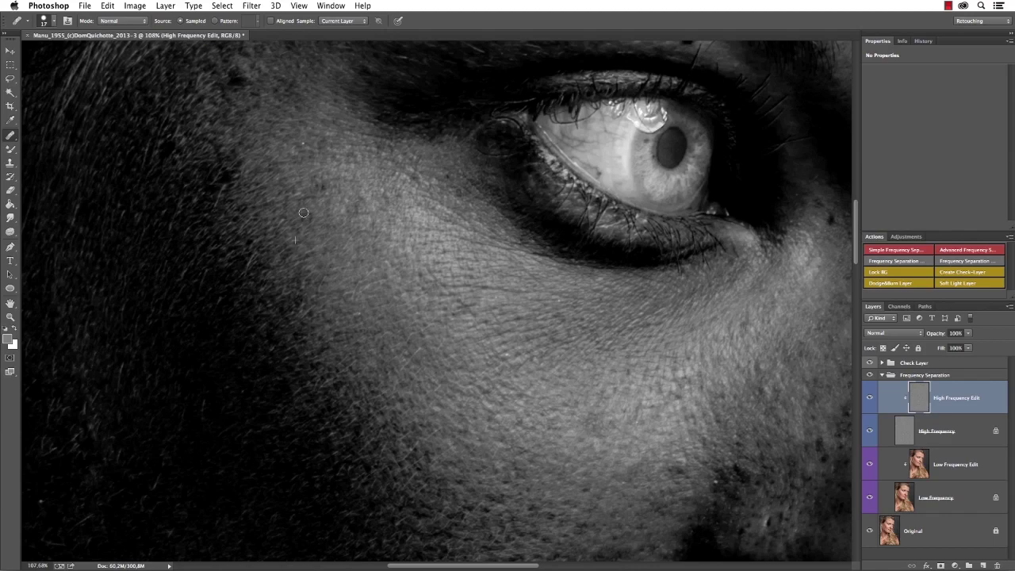
pyautogui.moveTo(327, 213); pyautogui.dragTo(335, 213)
pyautogui.moveTo(572, 194); pyautogui.dragTo(479, 362)
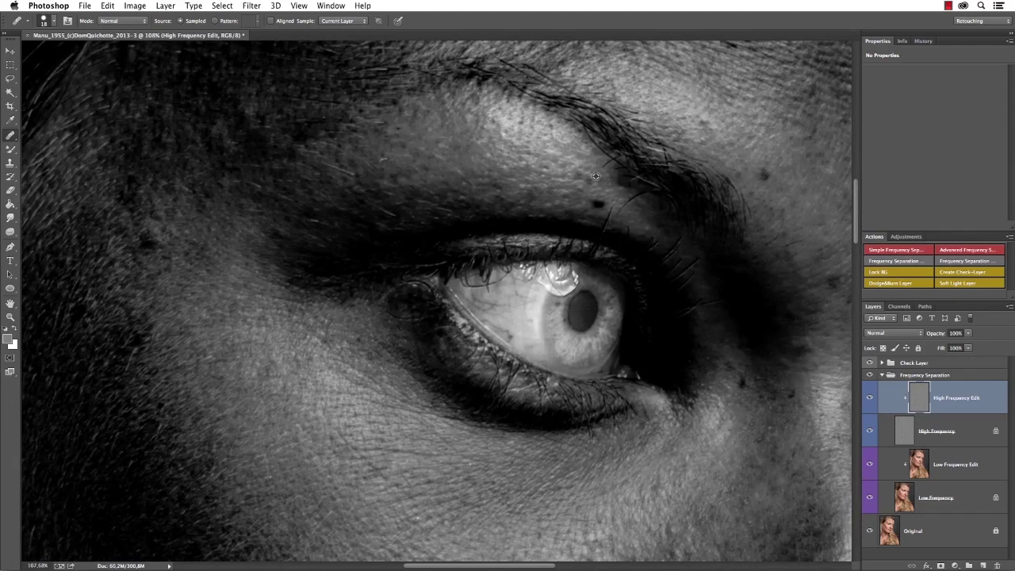
pyautogui.moveTo(643, 175); pyautogui.dragTo(668, 187)
pyautogui.press('[')
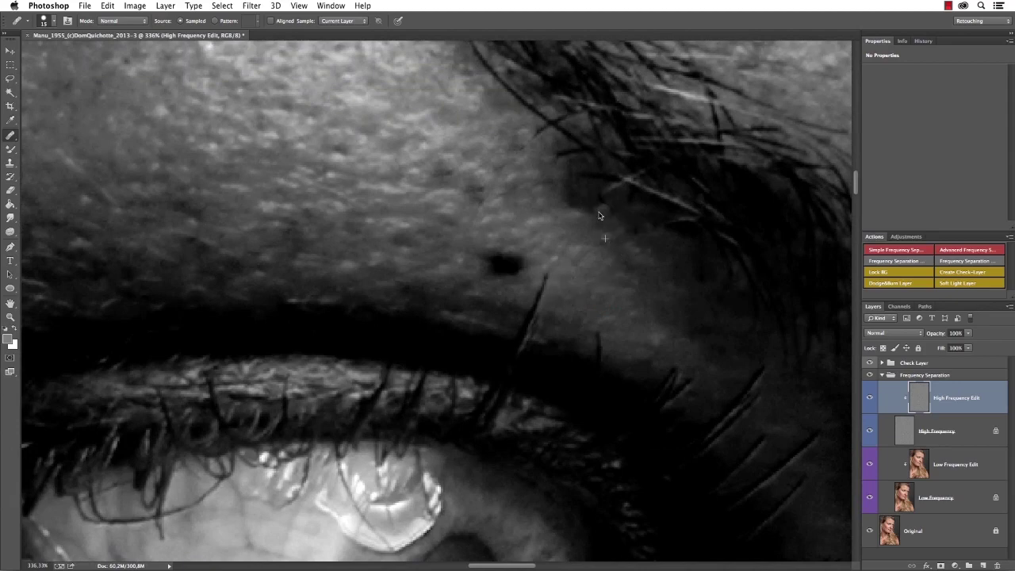
# - Toggle the High Frequency Edit layer's visibility to compare the healed skin on the whole portrait and close up on the cheek
pyautogui.press('super+0')
pyautogui.click(870, 401)
pyautogui.click(869, 400)
pyautogui.click(867, 399)
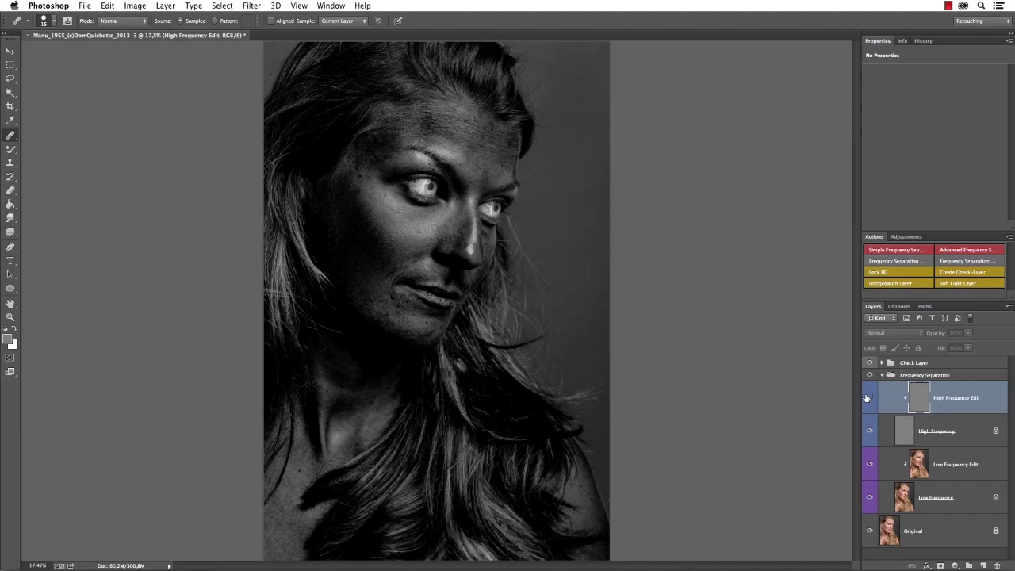
pyautogui.scroll(8, 402, 206)
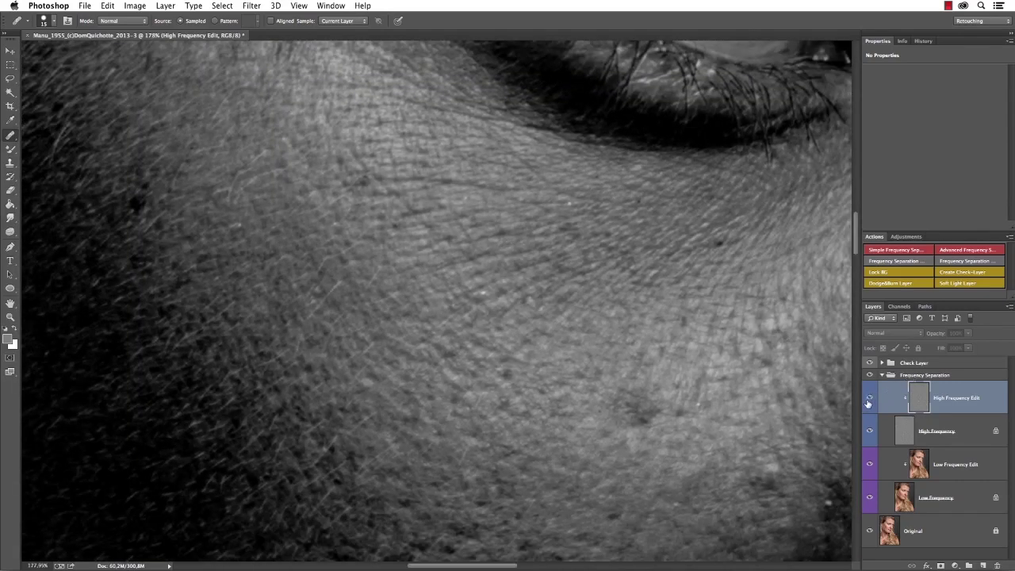
pyautogui.click(867, 403)
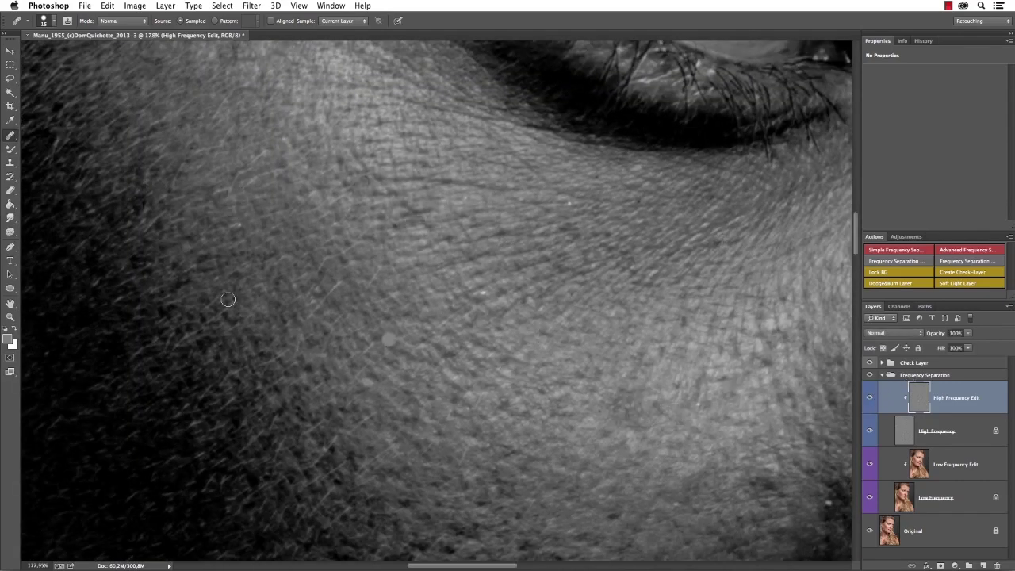
# - Clone clean skin texture over the marks and fine lines below the nearer eye with the Clone Stamp
pyautogui.click(10, 163)
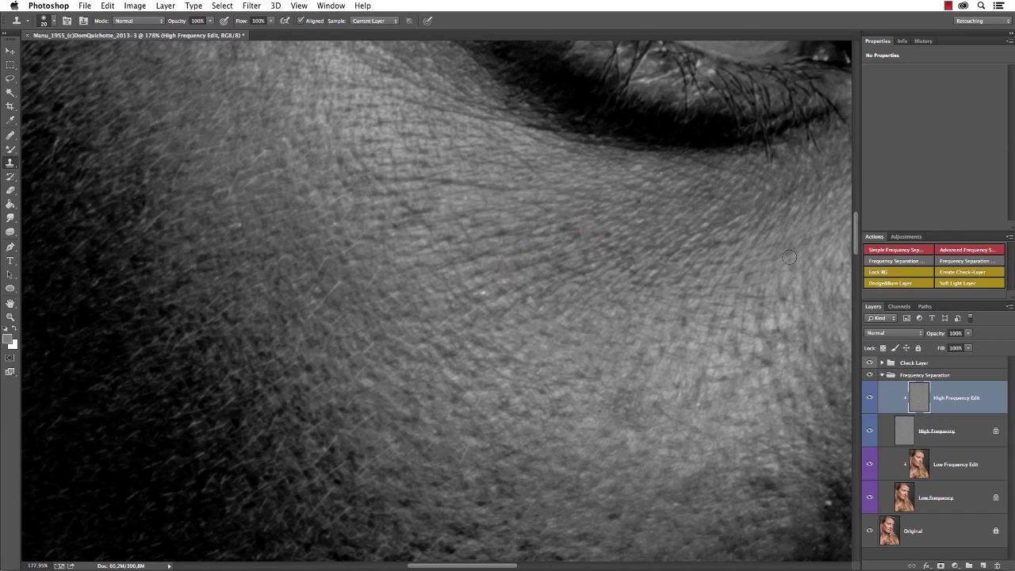
pyautogui.moveTo(419, 230); pyautogui.dragTo(415, 230)
pyautogui.moveTo(486, 181); pyautogui.dragTo(531, 317)
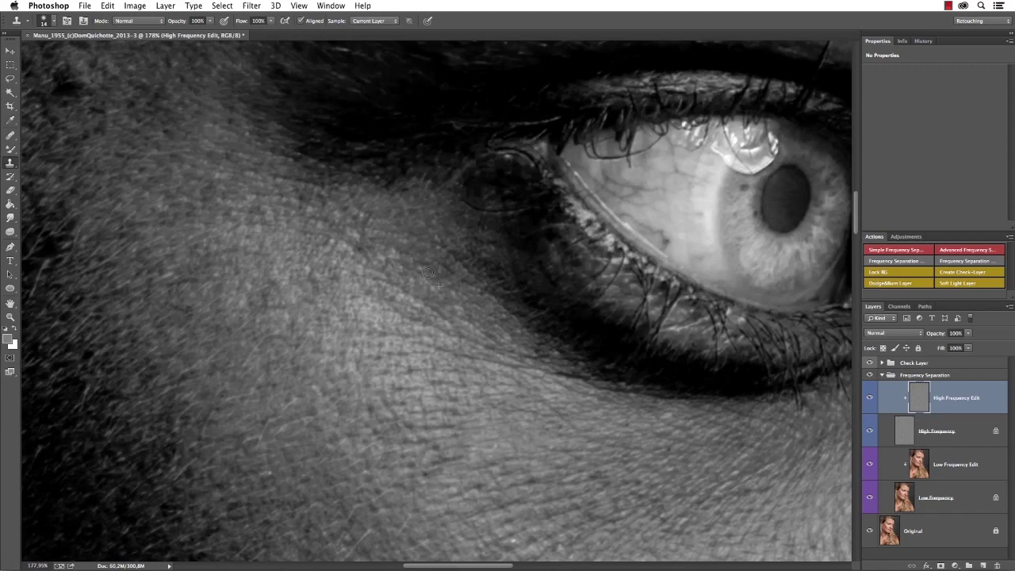
pyautogui.scroll(-5, 510, 289)
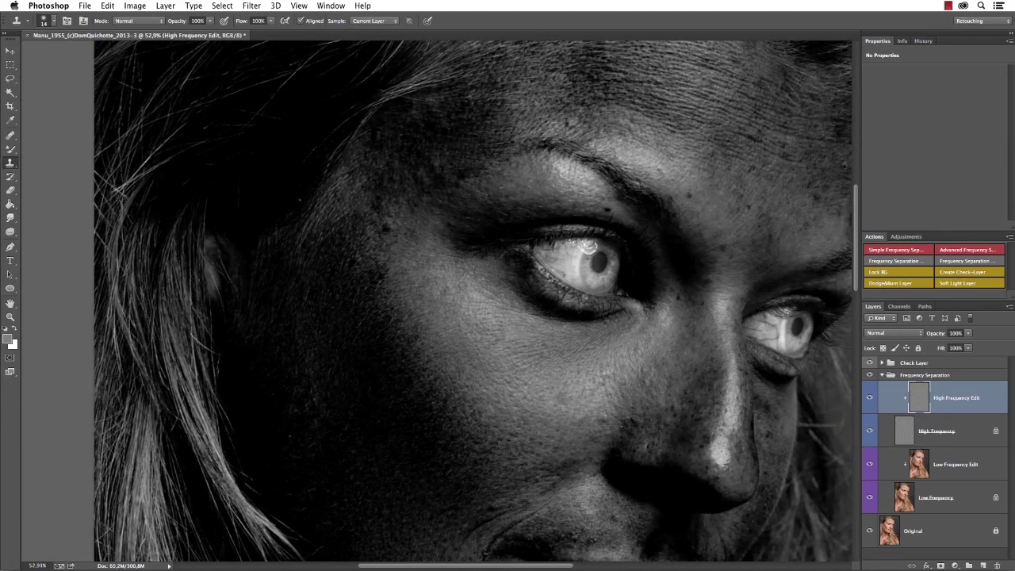
pyautogui.moveTo(640, 348); pyautogui.dragTo(646, 348)
# - Clone out fine bright hairs and spots on the temple, adapting the Clone Stamp's brush size to each
pyautogui.scroll(5, 385, 299)
pyautogui.moveTo(340, 201)
pyautogui.keyDown('ctrl'); pyautogui.keyDown('alt'); pyautogui.mouseDown()
pyautogui.moveTo(358, 205)
pyautogui.moveTo(350, 199)
pyautogui.mouseUp(); pyautogui.keyUp('alt'); pyautogui.keyUp('ctrl')
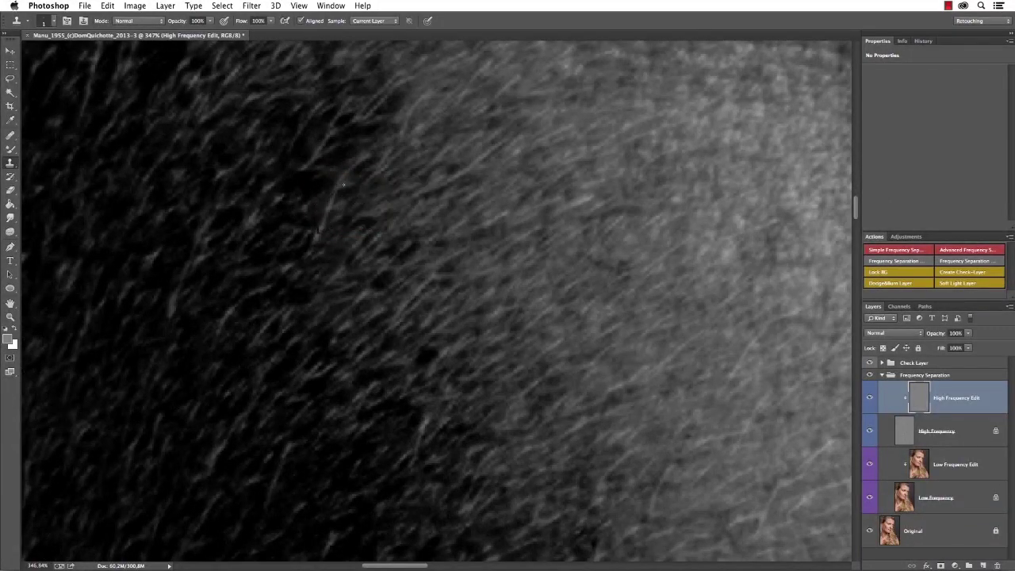
pyautogui.moveTo(442, 166); pyautogui.dragTo(385, 304)
pyautogui.keyDown('ctrl'); pyautogui.keyDown('alt'); pyautogui.moveTo(421, 225); pyautogui.dragTo(434, 226); pyautogui.keyUp('alt'); pyautogui.keyUp('ctrl')
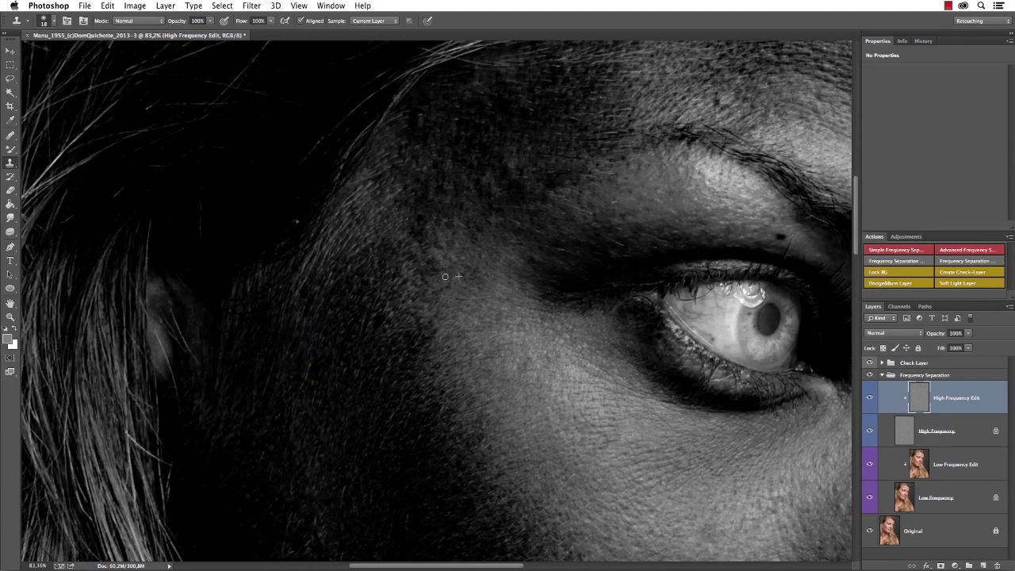
pyautogui.moveTo(598, 247); pyautogui.dragTo(365, 337)
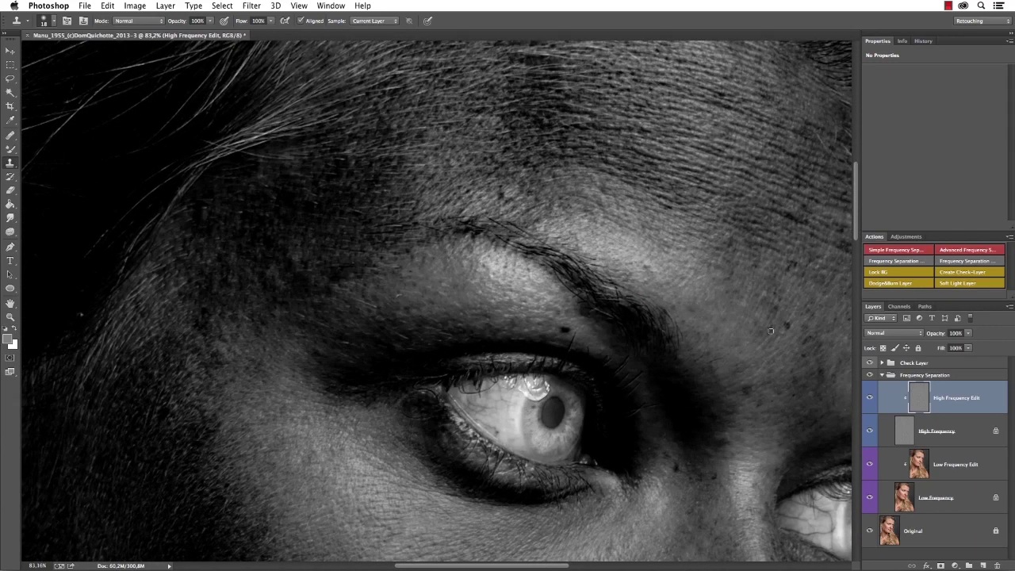
# - Hide the Check Layer group and review the high-frequency retouching in colour, up close and on the whole portrait
pyautogui.click(871, 362)
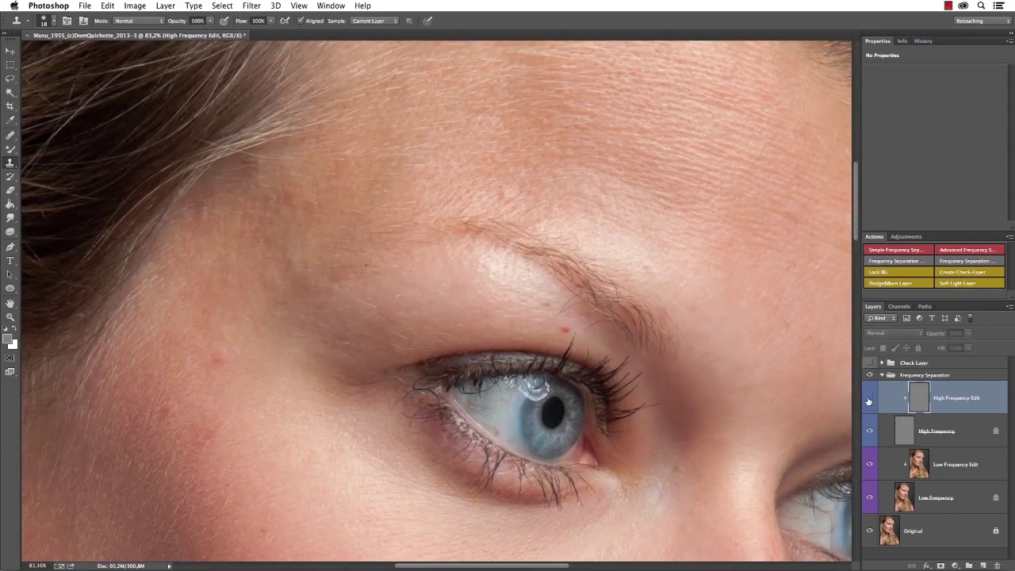
pyautogui.moveTo(694, 257); pyautogui.dragTo(681, 258)
pyautogui.press('super+0')
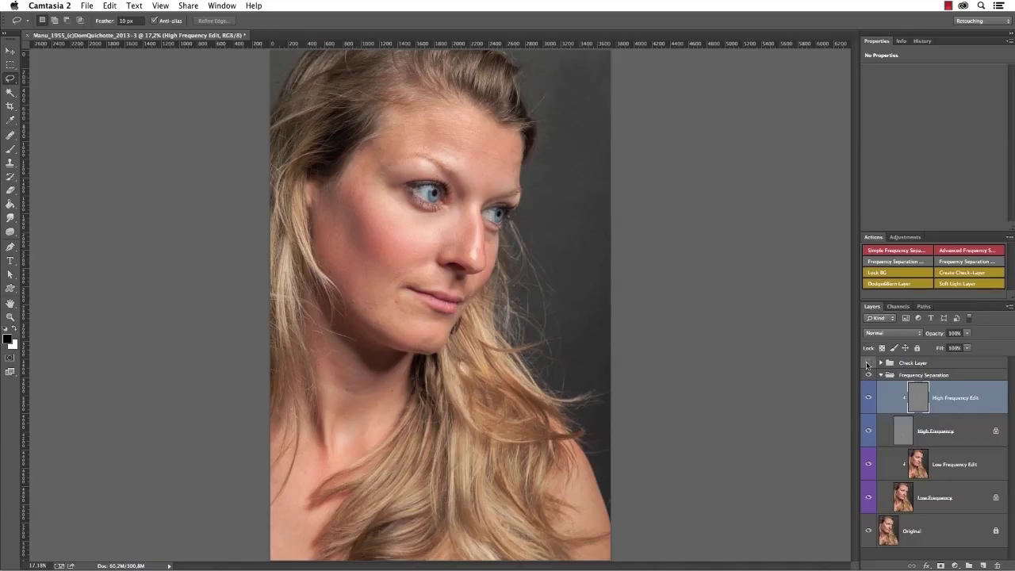
# - Select the Low Frequency Edit layer and blend the forehead skin tones with the Mixer Brush at 50% Wet
pyautogui.click(868, 363)
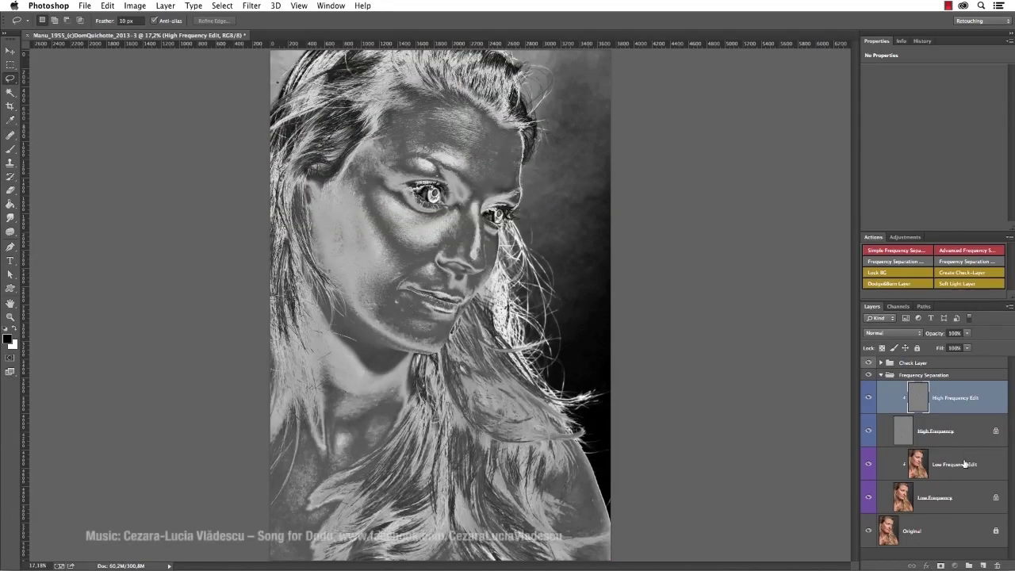
pyautogui.click(935, 463)
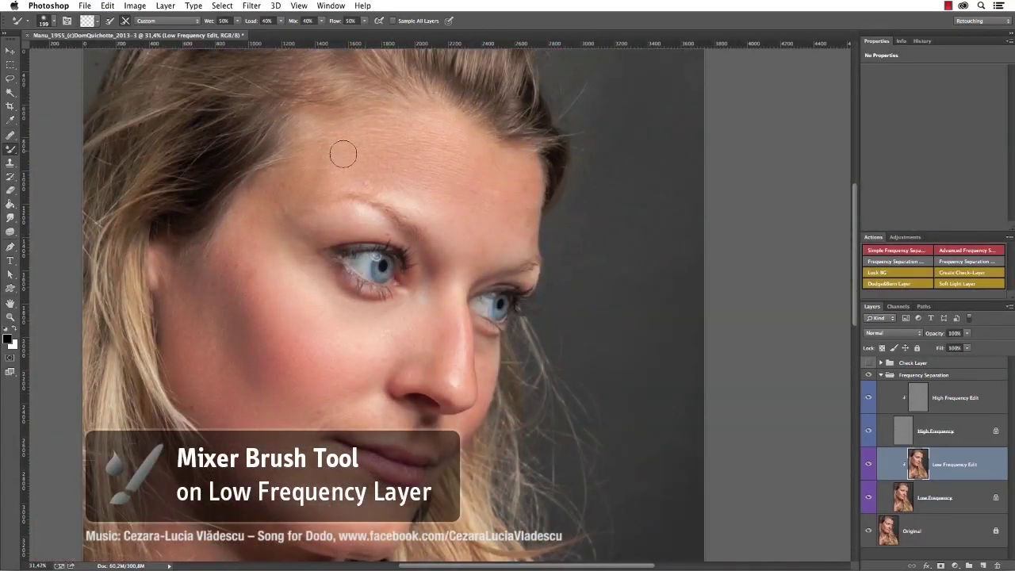
pyautogui.moveTo(343, 154); pyautogui.dragTo(291, 191)
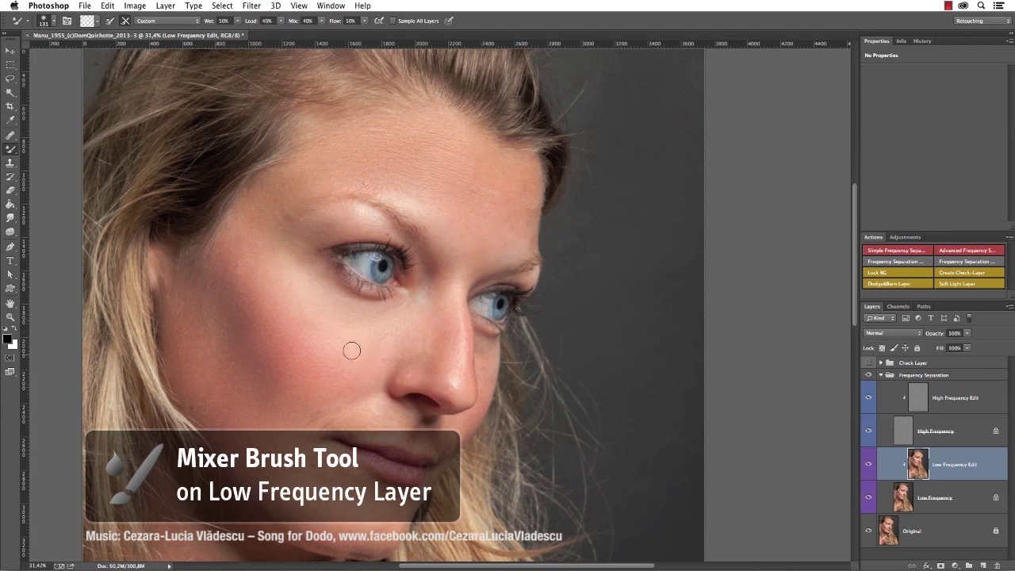
# - Set the Mixer Brush's Wet value to 35% and adjust its brush size for blending the cheek tones
pyautogui.press('3')
pyautogui.press('5')
pyautogui.press('[')
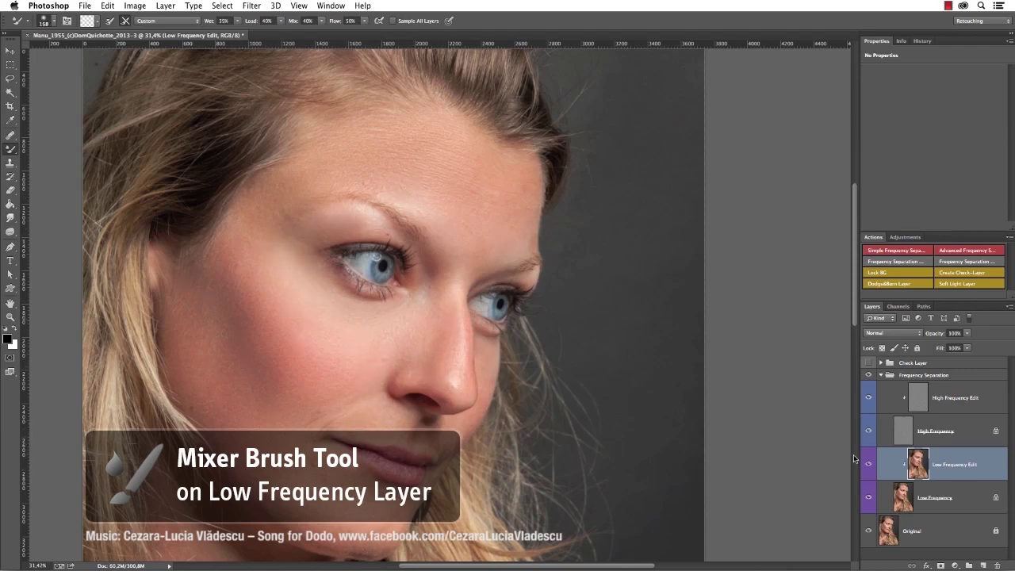
# - Toggle the Low Frequency Edit layer's visibility to compare the Mixer Brush blending across the whole face
pyautogui.click(868, 465)
pyautogui.click(868, 464)
pyautogui.click(869, 464)
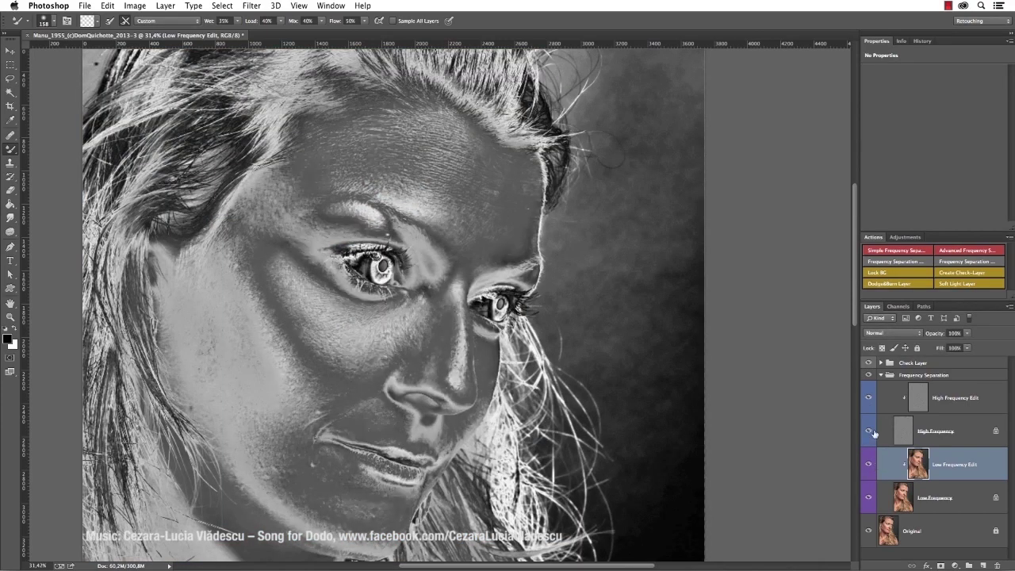
# - Switch the Check Layer group from the Solarize view to the Skin Blemish view and collapse the group
pyautogui.click(880, 364)
pyautogui.click(868, 453)
pyautogui.click(880, 363)
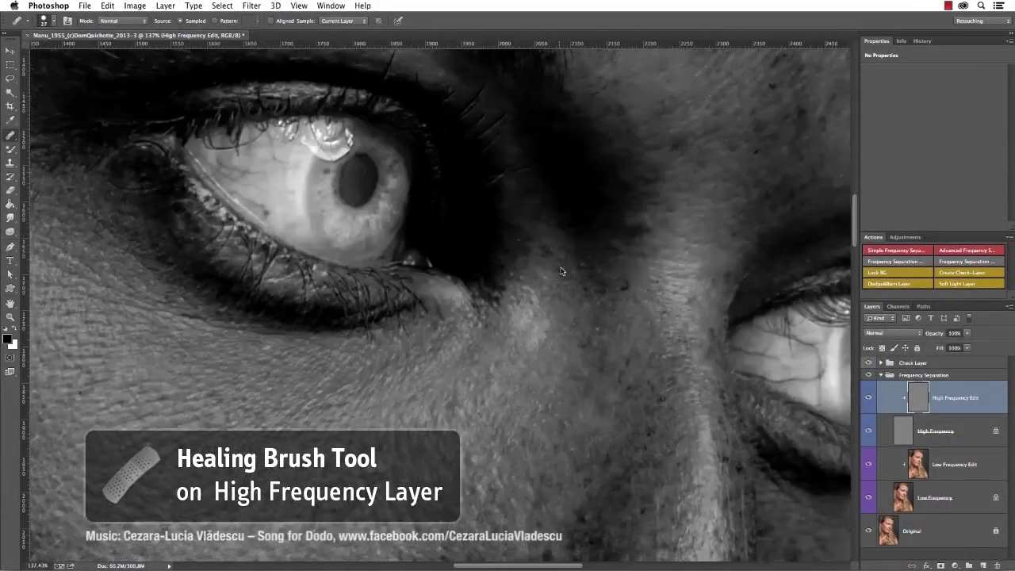
# - Heal blemishes between the eyes, around the mouth and on the chin with the Healing Brush on High Frequency Edit
pyautogui.moveTo(561, 271); pyautogui.dragTo(599, 85)
pyautogui.moveTo(418, 413); pyautogui.dragTo(410, 412)
pyautogui.scroll(-10, 242, 240)
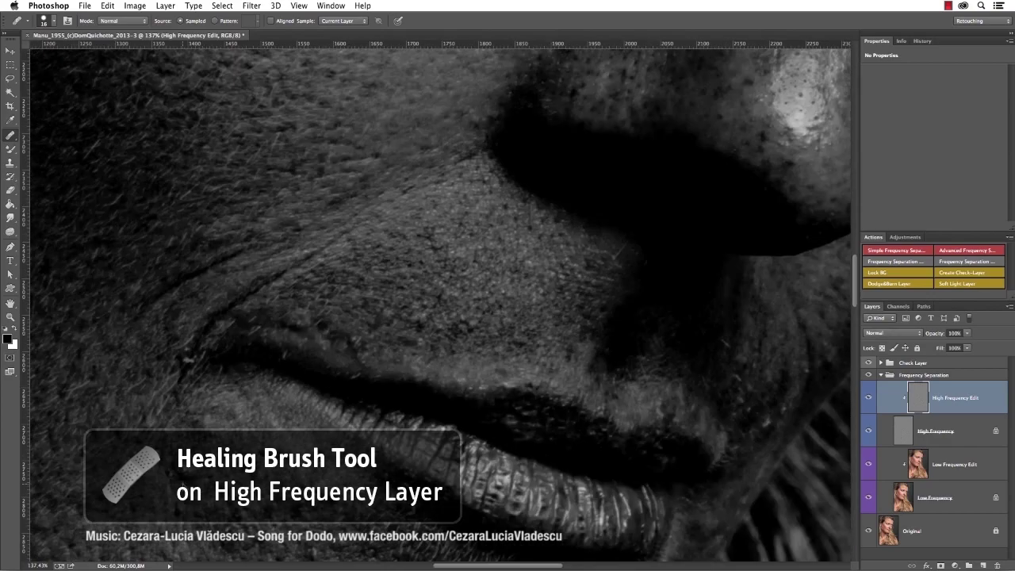
pyautogui.press(']')
pyautogui.scroll(-3, 373, 230)
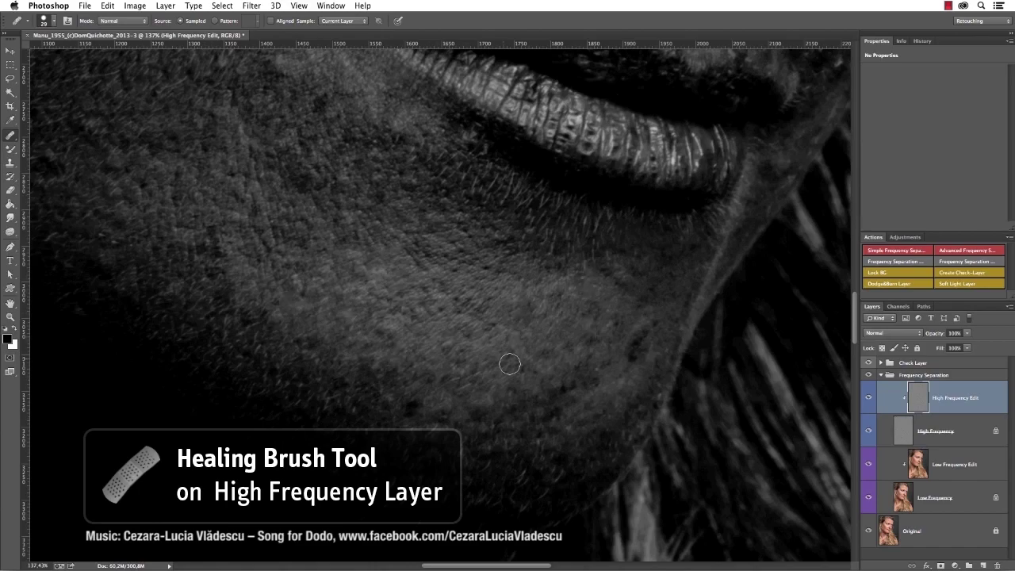
# - Heal the dark spots on the forehead above the farther eyebrow with the Healing Brush
pyautogui.scroll(10, 509, 365)
pyautogui.moveTo(655, 191); pyautogui.dragTo(230, 116)
pyautogui.moveTo(614, 371); pyautogui.dragTo(603, 233)
pyautogui.hscroll(5, 525, 187)
pyautogui.scroll(3, 524, 187)
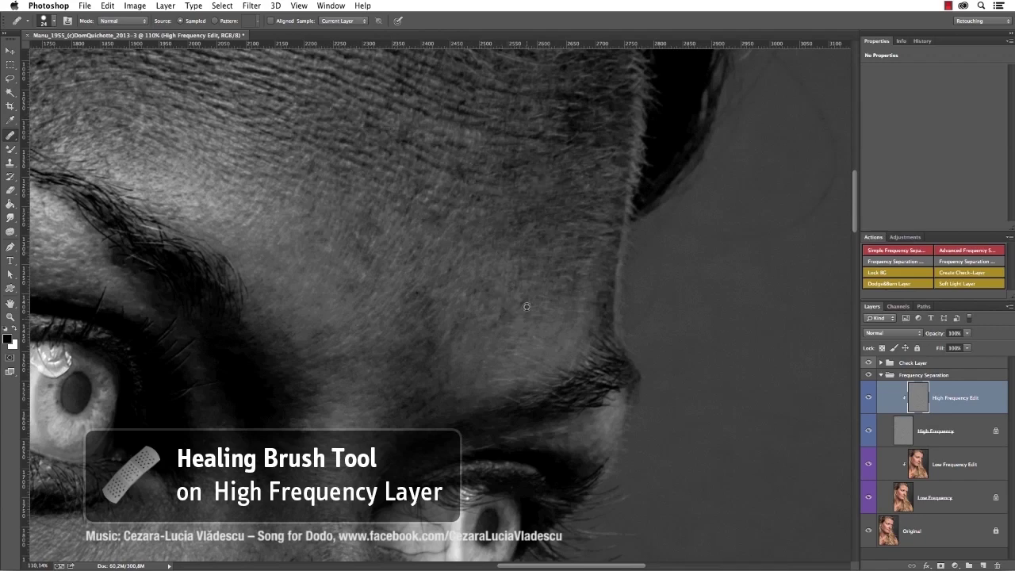
# - Heal the pores and spots on the nose and the adjoining cheek with the Healing Brush
pyautogui.scroll(-8, 523, 305)
pyautogui.hscroll(-3, 523, 306)
pyautogui.scroll(-8, 521, 401)
pyautogui.hscroll(1, 521, 401)
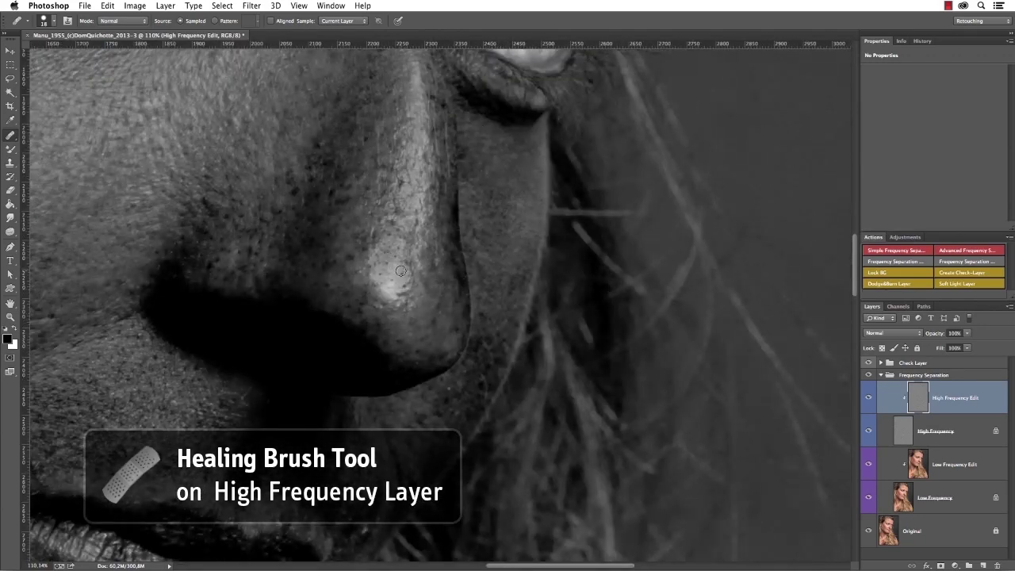
pyautogui.moveTo(288, 258); pyautogui.dragTo(544, 192)
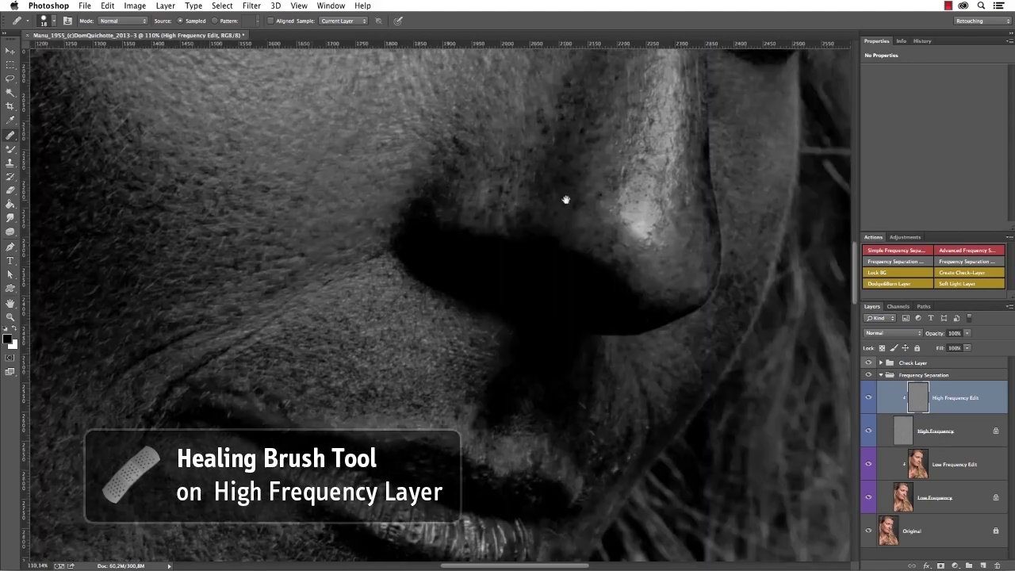
pyautogui.press('super+minus')
pyautogui.press('super+minus')
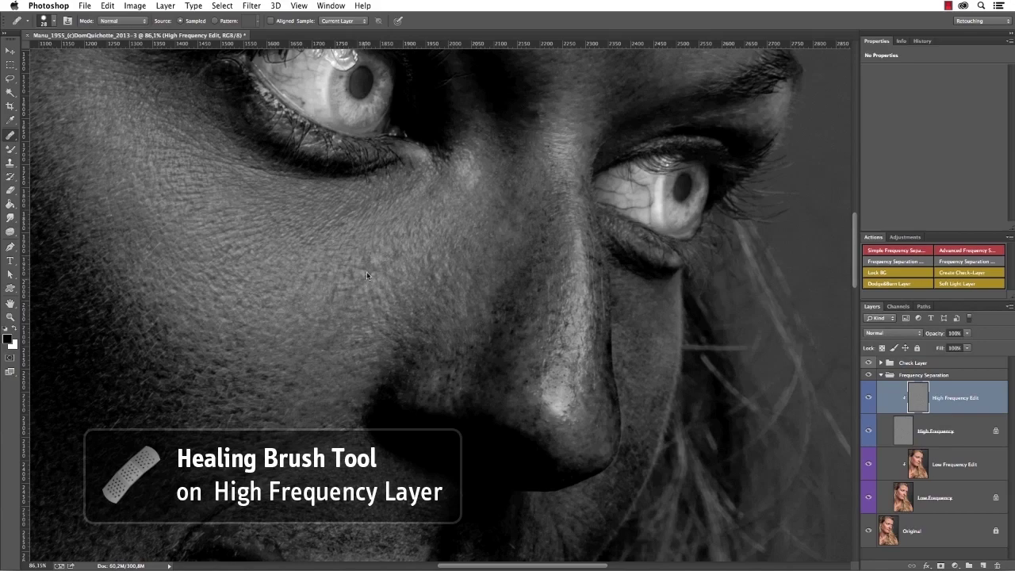
pyautogui.click(444, 262)
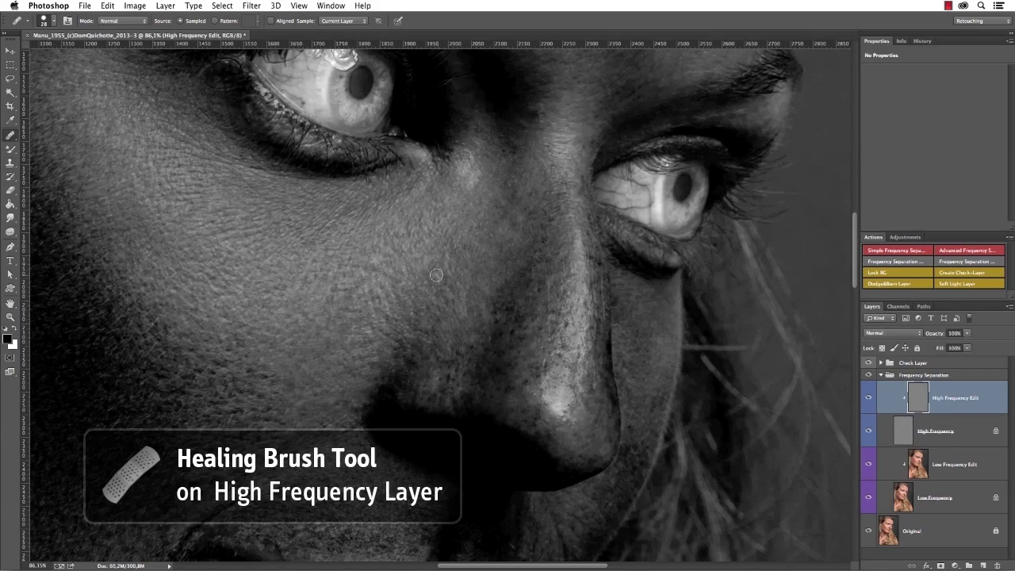
# - Examine the skin texture along the nose, above the lips, at the mouth corner and on the chin for remaining flaws
pyautogui.press('s')
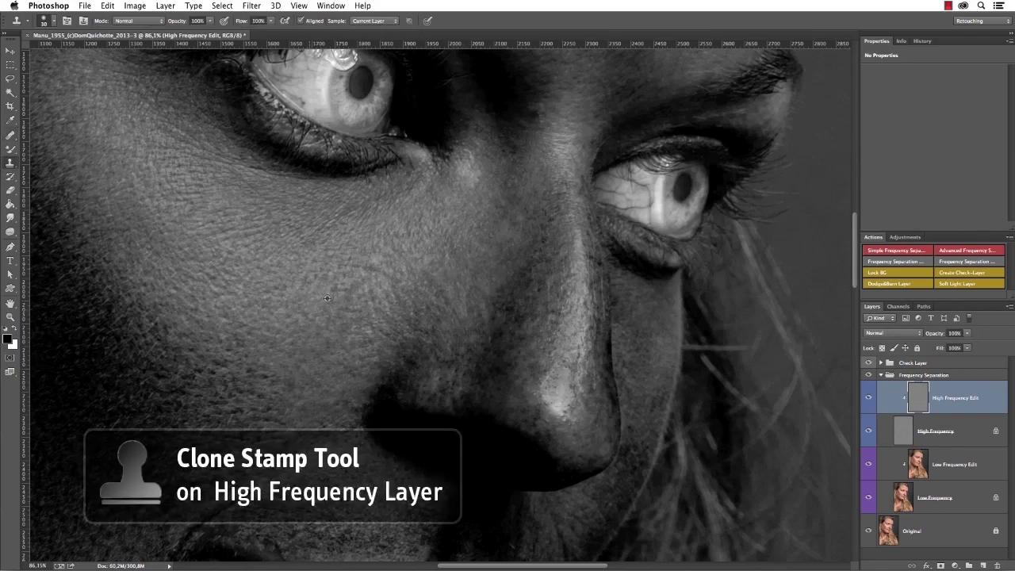
pyautogui.hscroll(5, 380, 278)
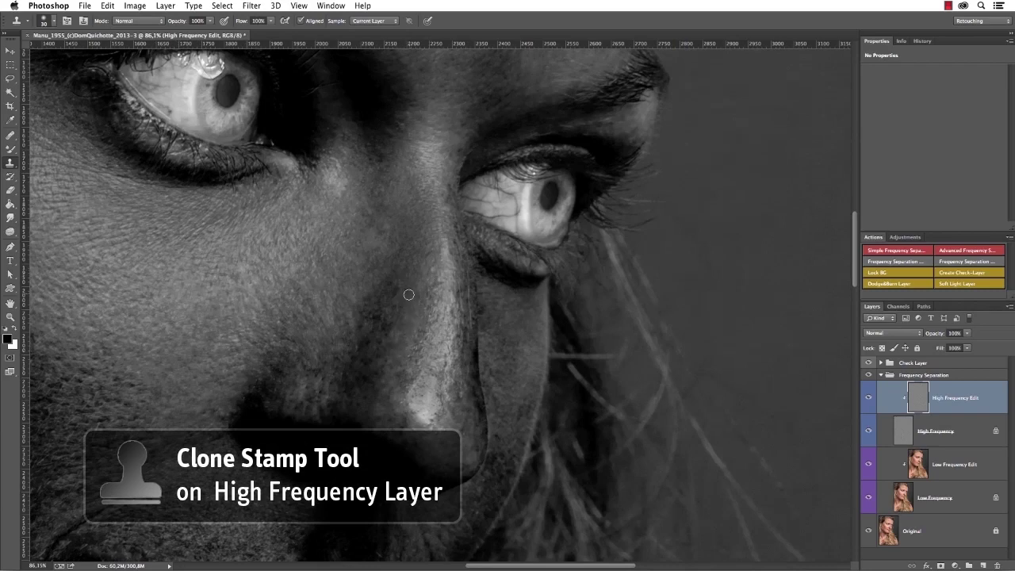
pyautogui.press('j')
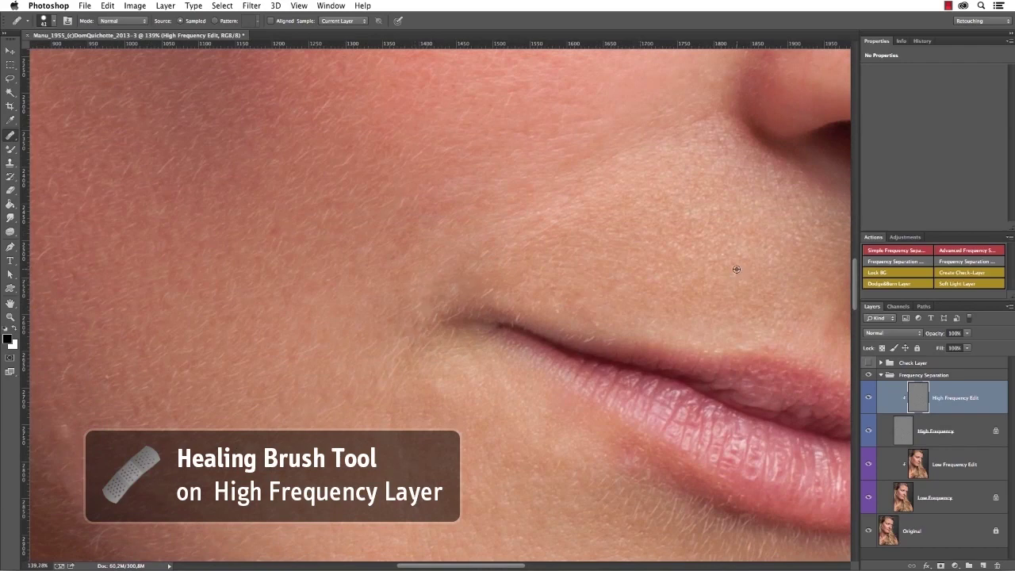
pyautogui.hscroll(10, 690, 276)
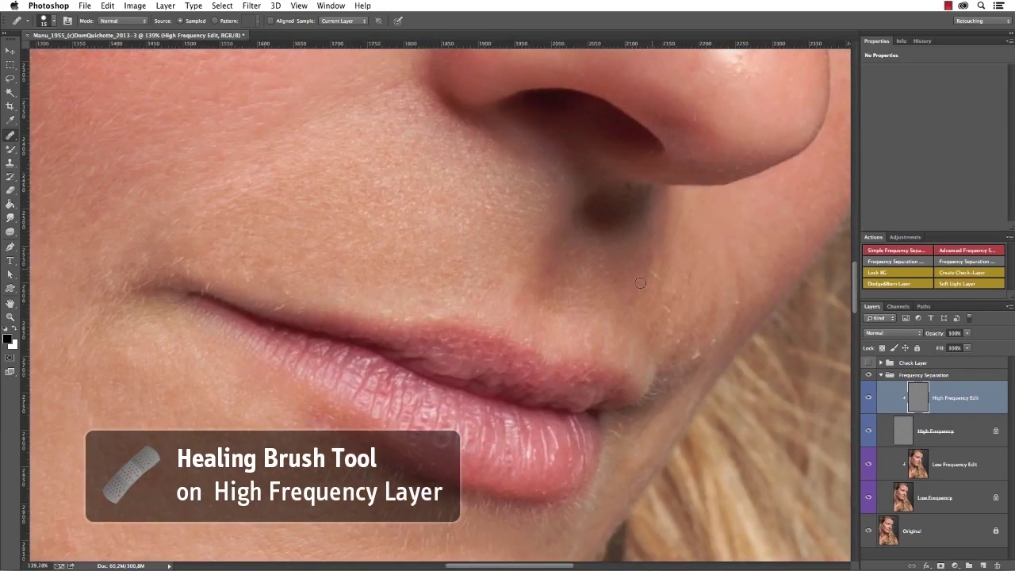
pyautogui.scroll(5, 692, 268)
pyautogui.hscroll(3, 634, 254)
pyautogui.scroll(-8, 471, 238)
pyautogui.hscroll(-6, 471, 238)
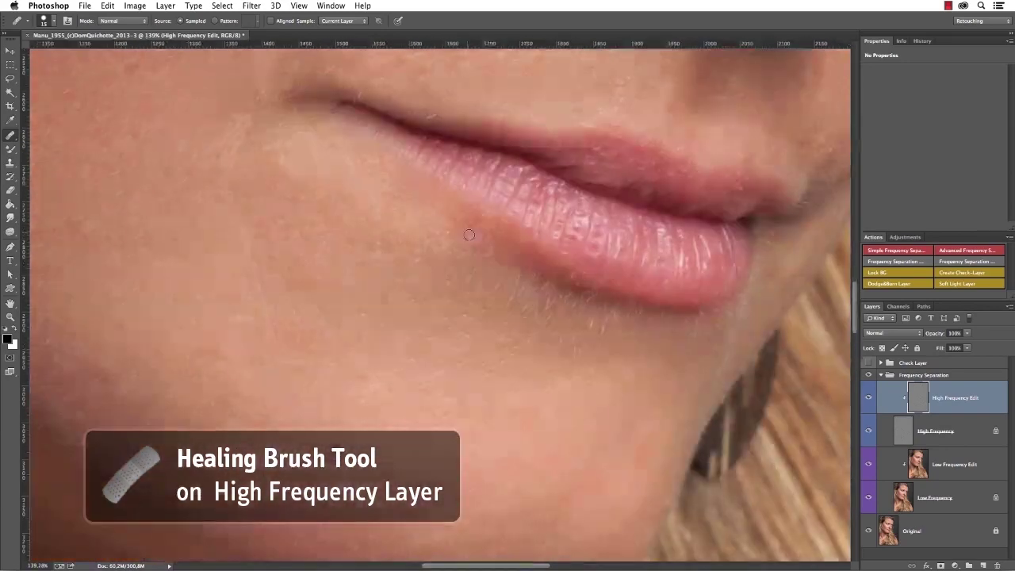
pyautogui.scroll(6, 426, 294)
pyautogui.scroll(-4, 444, 317)
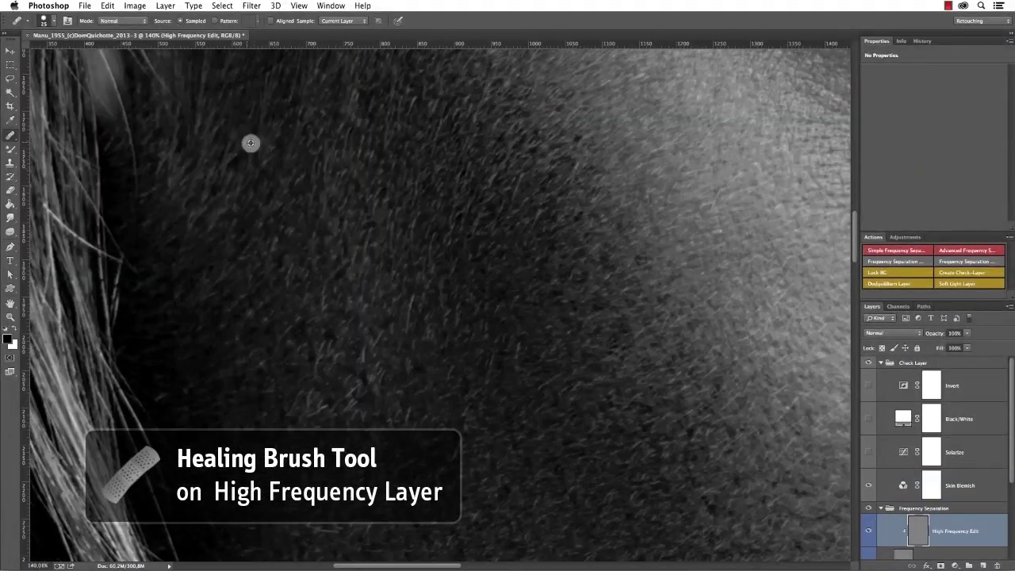
# - Heal remaining texture flaws on the cheek and below the mouth corner with the Healing Brush on High Frequency Edit in Skin Blemish view
pyautogui.scroll(-6, 387, 303)
pyautogui.hscroll(4, 388, 304)
pyautogui.moveTo(527, 476); pyautogui.dragTo(400, 285)
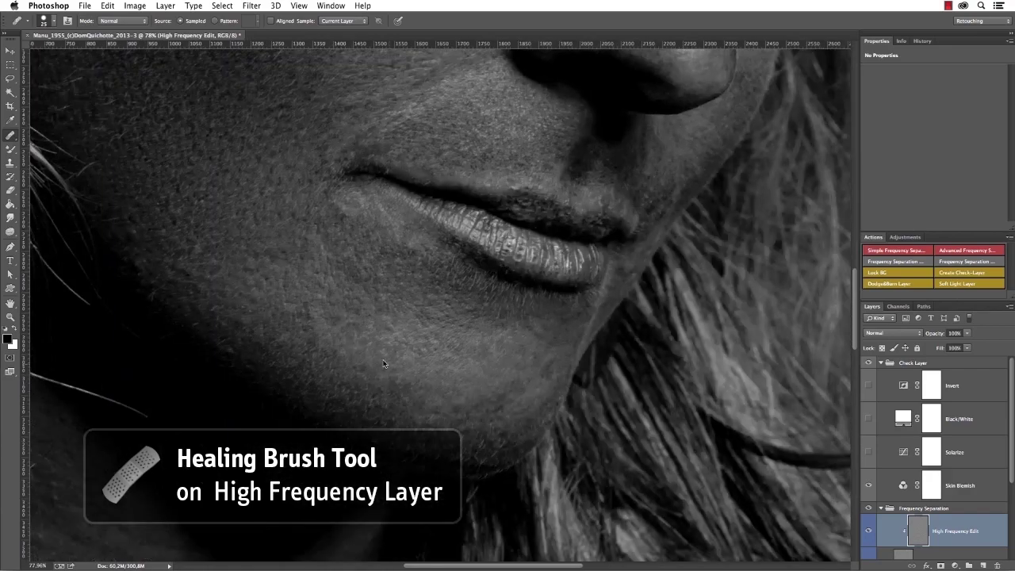
pyautogui.scroll(-1, 253, 265)
pyautogui.moveTo(375, 252); pyautogui.dragTo(371, 252)
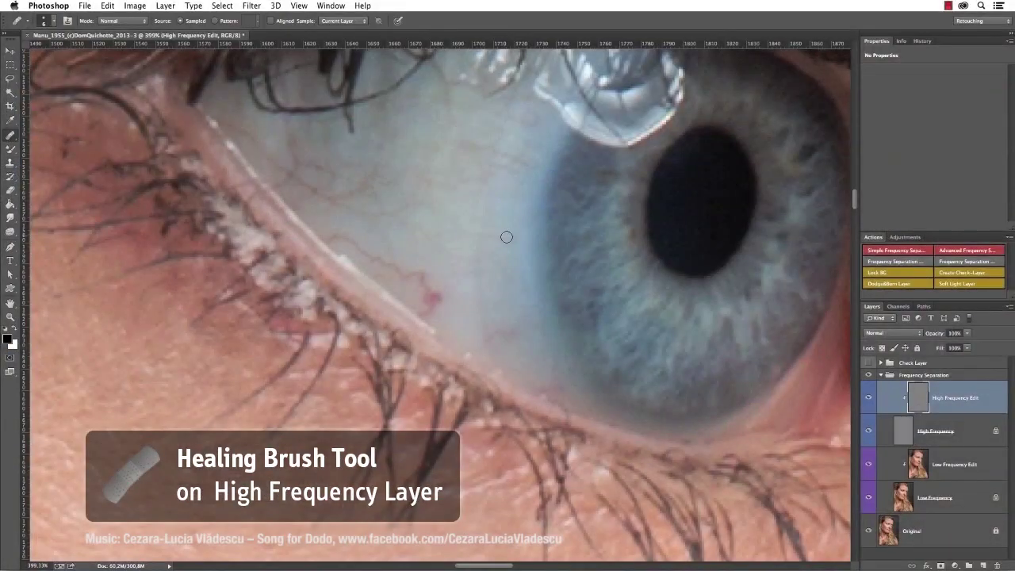
# - Heal the red veins in the white of the nearer eye, and switch to the Mixer Brush on Low Frequency Edit
pyautogui.moveTo(432, 298); pyautogui.dragTo(375, 257)
pyautogui.moveTo(420, 206); pyautogui.dragTo(351, 315)
pyautogui.moveTo(399, 279); pyautogui.dragTo(393, 278)
pyautogui.click(972, 474)
pyautogui.press('b')
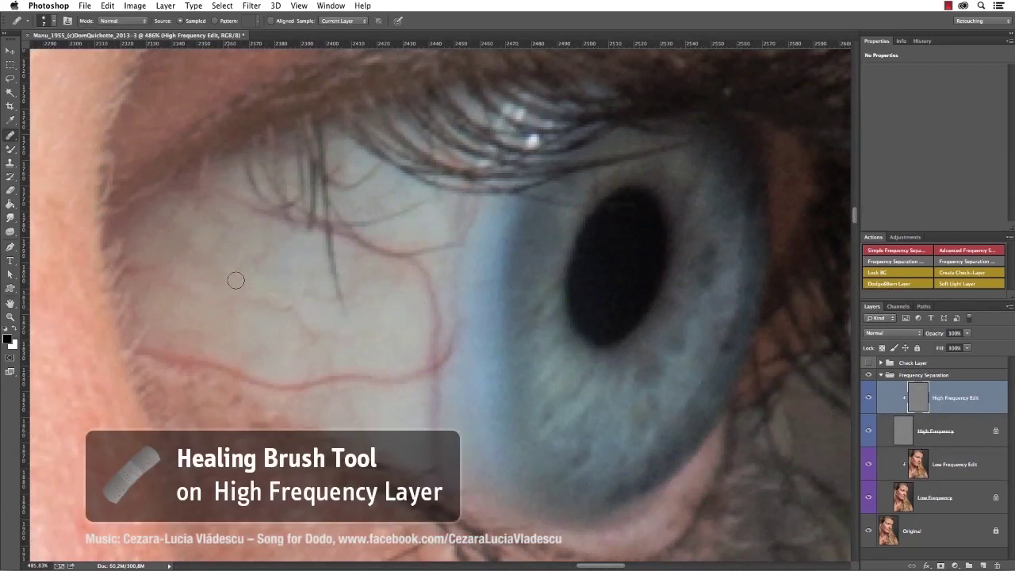
# - Heal the long red veins beside the iris and across the lower white of the farther eye on High Frequency Edit
pyautogui.moveTo(435, 279); pyautogui.dragTo(436, 333)
pyautogui.moveTo(428, 373); pyautogui.dragTo(339, 383)
pyautogui.moveTo(252, 381); pyautogui.dragTo(184, 361)
pyautogui.moveTo(354, 381); pyautogui.dragTo(293, 392)
pyautogui.moveTo(432, 340); pyautogui.dragTo(433, 426)
# - Sample clean eye white and heal the fainter veins in the upper white of the farther eye
pyautogui.keyDown('alt'); pyautogui.click(398, 299); pyautogui.keyUp('alt')
pyautogui.moveTo(270, 272); pyautogui.dragTo(185, 243)
pyautogui.keyDown('alt'); pyautogui.click(374, 319); pyautogui.keyUp('alt')
pyautogui.moveTo(263, 209); pyautogui.dragTo(241, 203)
pyautogui.moveTo(443, 250)
pyautogui.mouseDown()
pyautogui.moveTo(387, 256)
pyautogui.moveTo(474, 214)
pyautogui.mouseUp()
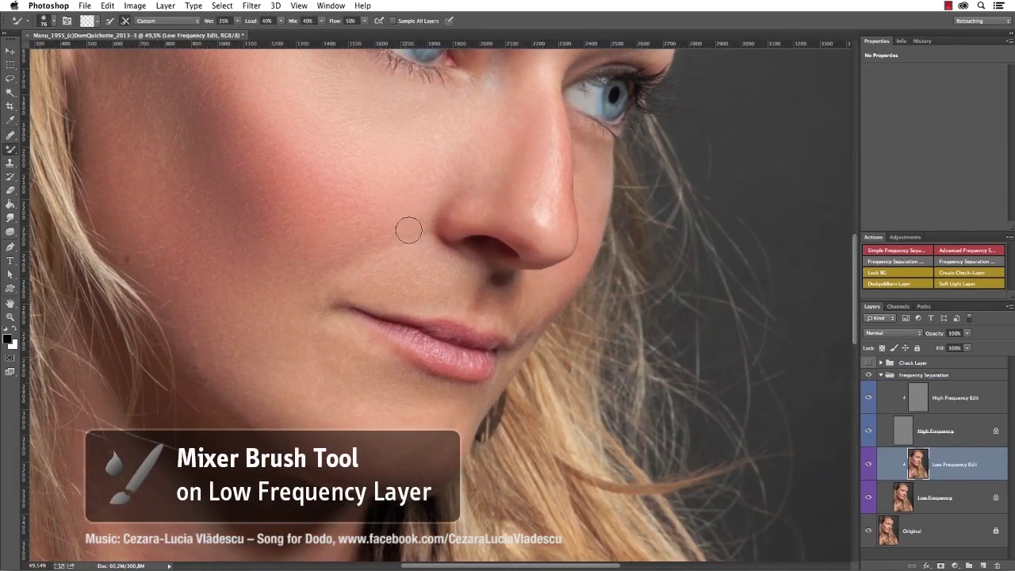
# - Blend the skin tones around the mouth with the Mixer Brush on Low Frequency Edit, and reduce the brush size
pyautogui.moveTo(523, 375); pyautogui.dragTo(455, 338)
pyautogui.moveTo(406, 272)
pyautogui.mouseDown()
pyautogui.moveTo(482, 317)
pyautogui.moveTo(458, 320)
pyautogui.moveTo(476, 303)
pyautogui.mouseUp()
pyautogui.press('[')
pyautogui.press('[')
pyautogui.press('[')
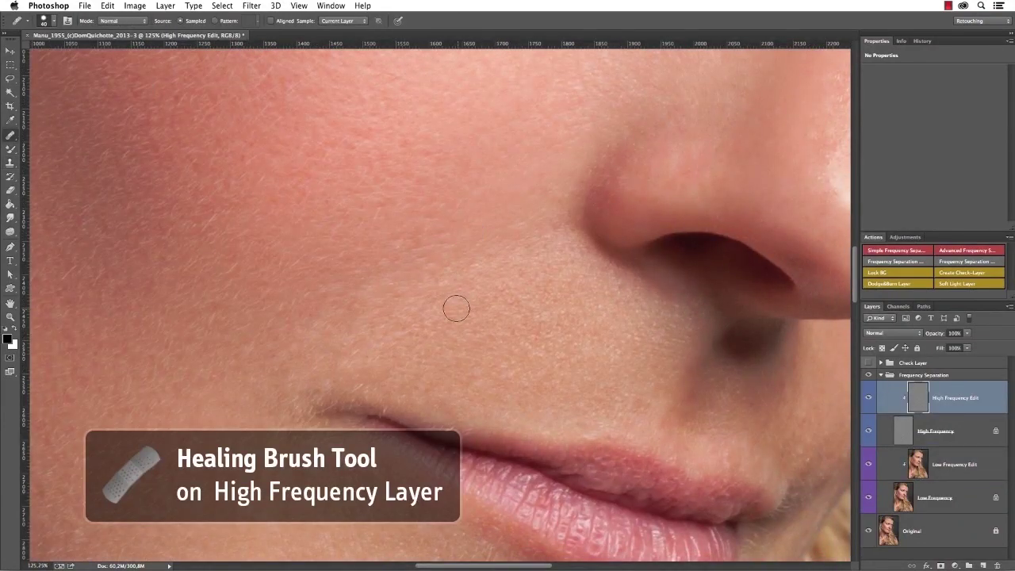
# - Heal small flaws above the mouth corner and on the skin below the farther eye with the Healing Brush on High Frequency Edit
pyautogui.click(443, 283)
pyautogui.click(329, 286)
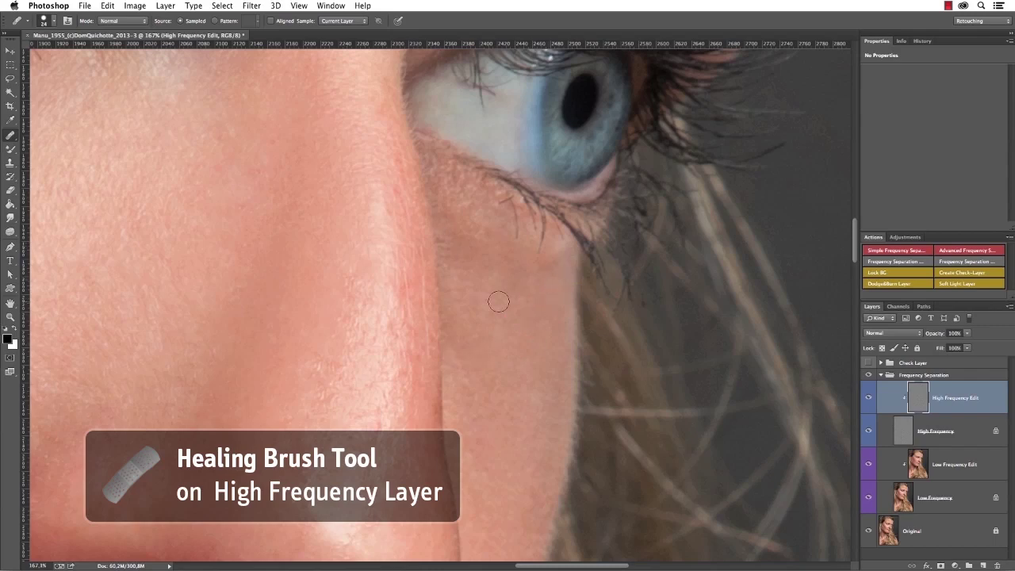
pyautogui.keyDown('alt'); pyautogui.click(508, 346); pyautogui.keyUp('alt')
pyautogui.click(542, 349)
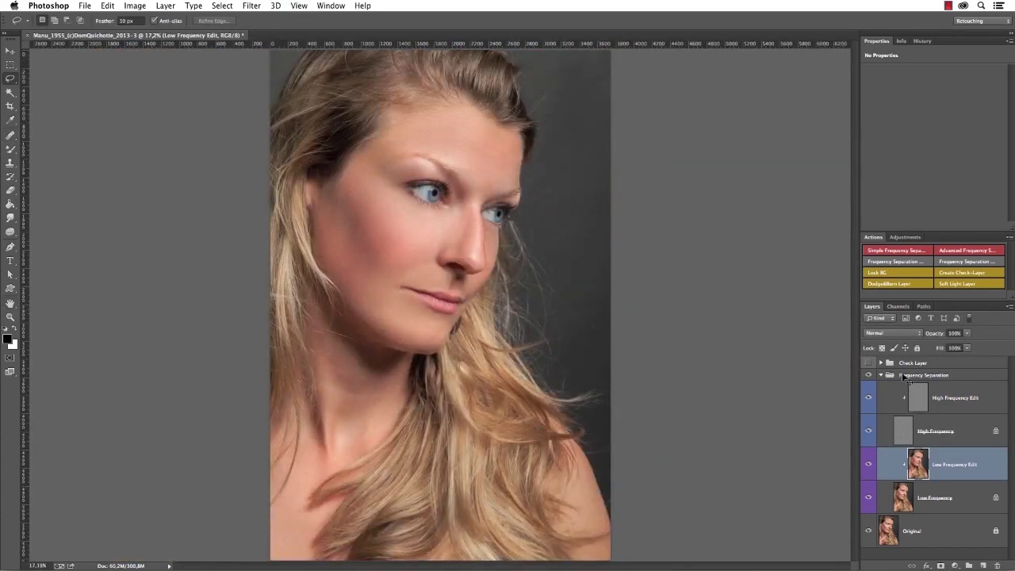
# - Compare the portrait before and after by toggling the Frequency Separation group's visibility, and collapse the group
pyautogui.click(869, 375)
pyautogui.click(869, 375)
pyautogui.click(869, 375)
pyautogui.click(869, 375)
pyautogui.click(881, 375)
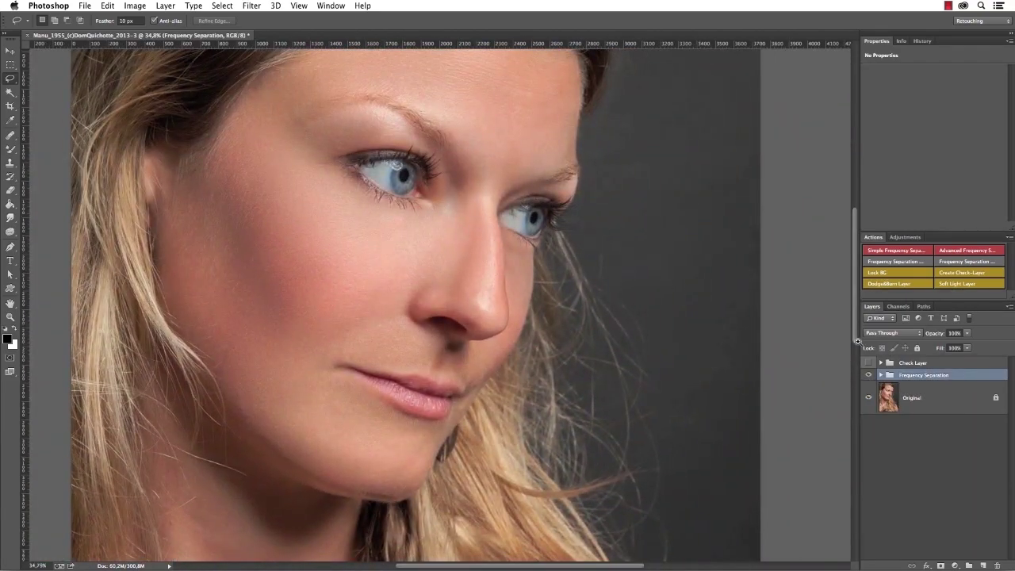
# - Compare the original and retouched skin with the Check Layer group on, fit the whole image in view and hide the check group
pyautogui.click(868, 363)
pyautogui.click(868, 363)
pyautogui.click(868, 363)
pyautogui.click(868, 374)
pyautogui.click(868, 374)
pyautogui.click(868, 374)
pyautogui.press('super+0')
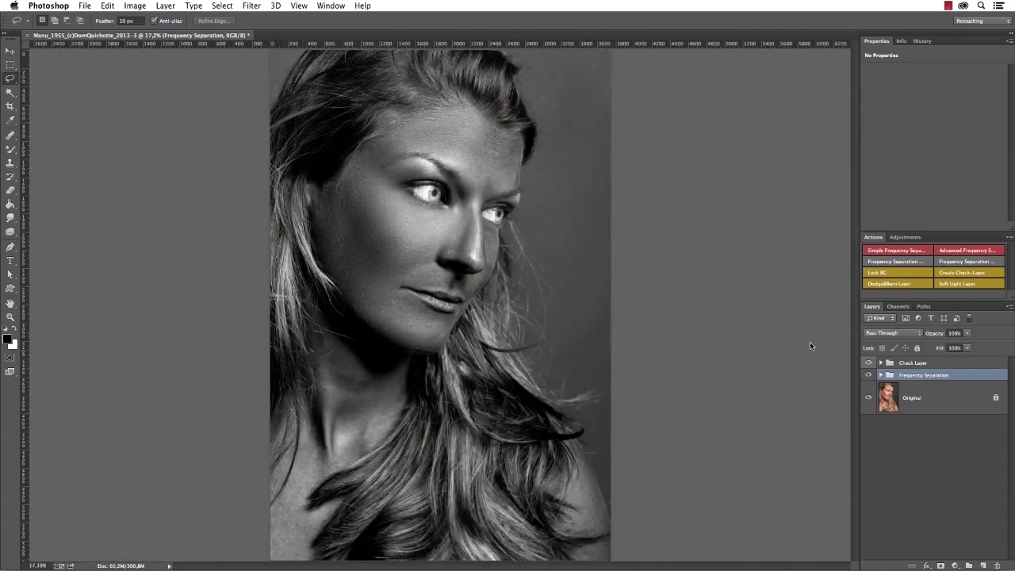
pyautogui.click(868, 363)
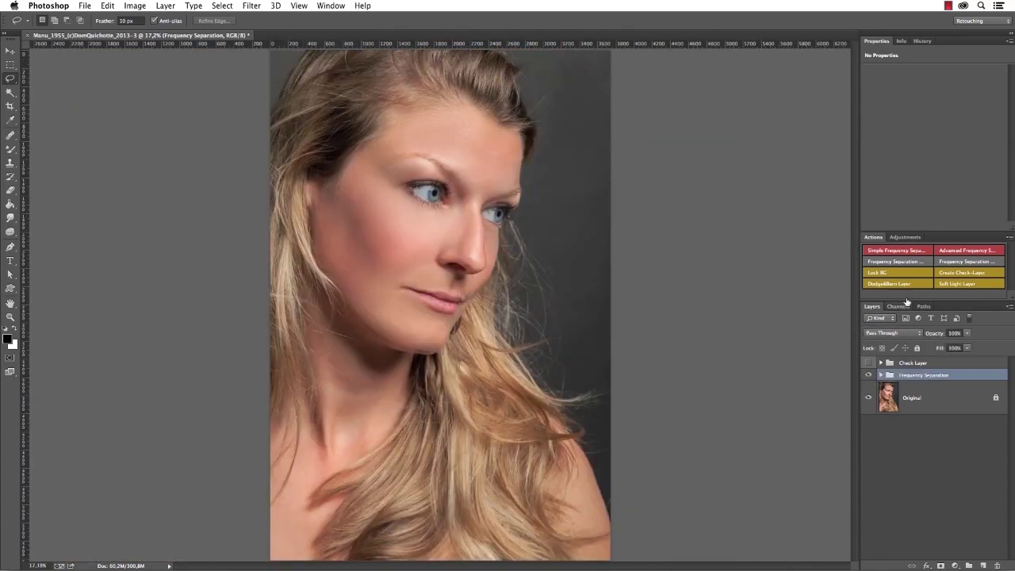